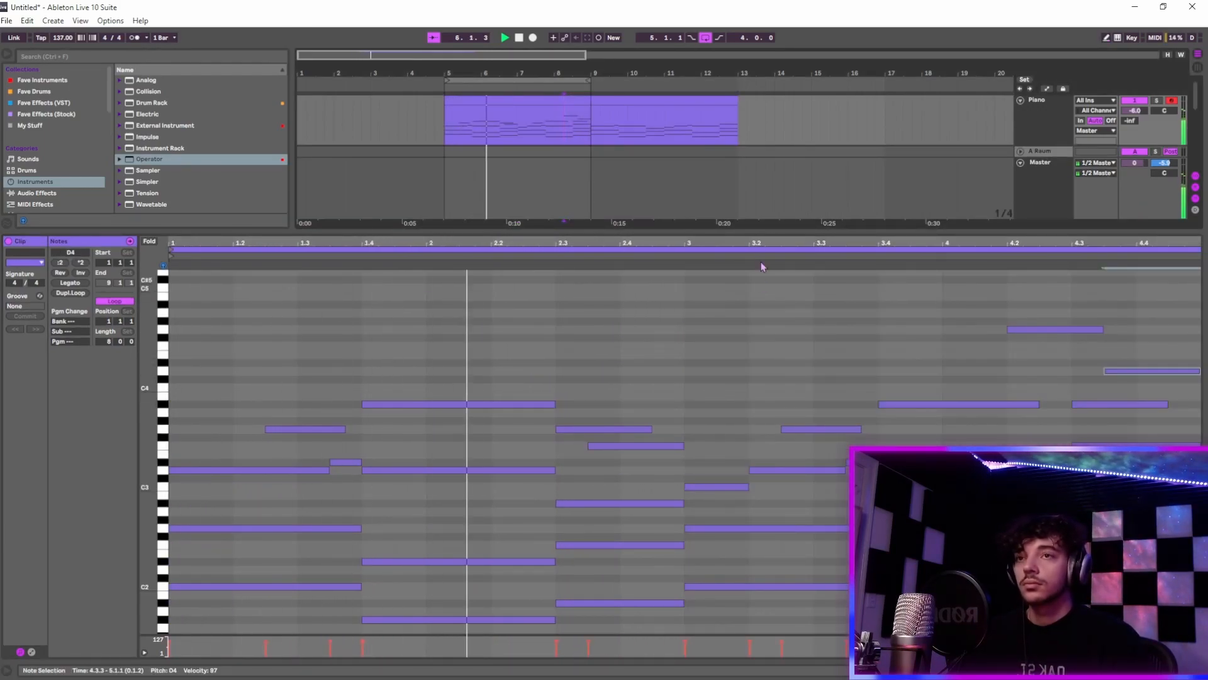
- Move the Piano clip at bars 5 to 9 down onto the first MIDI track inside the group
{"action": "left_click_drag", "start_coordinate": [749, 232], "coordinate": [749, 655]}
{"action": "double_click", "coordinate": [550, 102]}
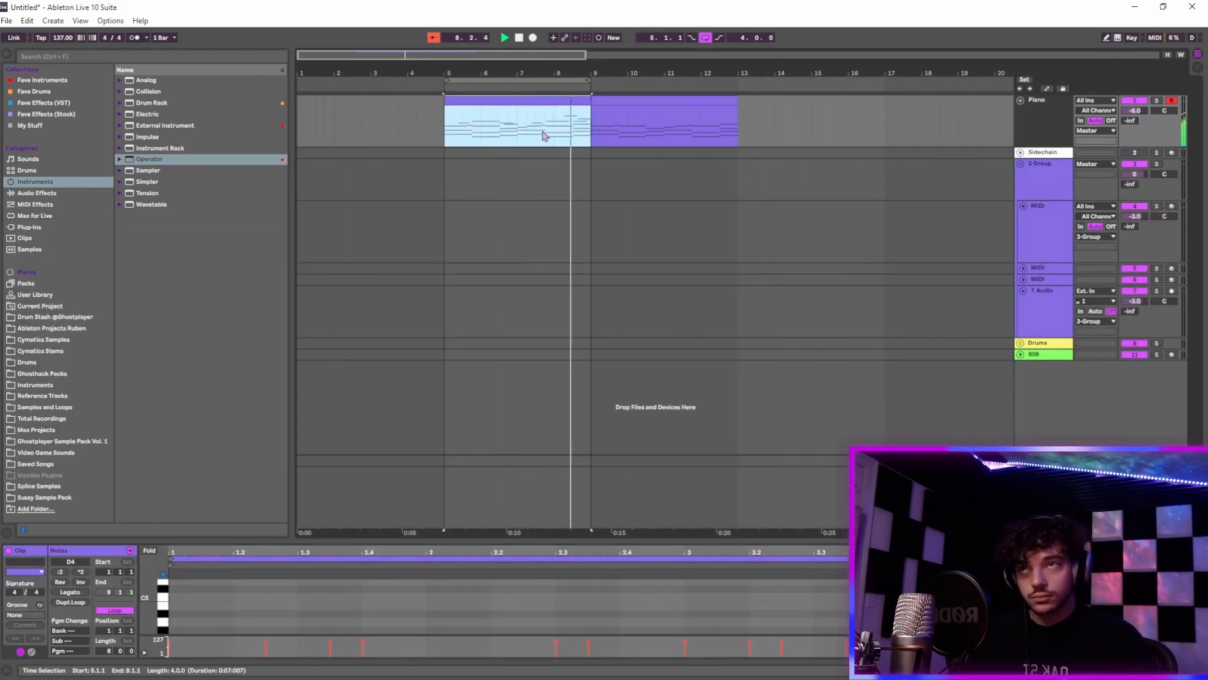
{"action": "left_click_drag", "start_coordinate": [704, 538], "coordinate": [703, 658]}
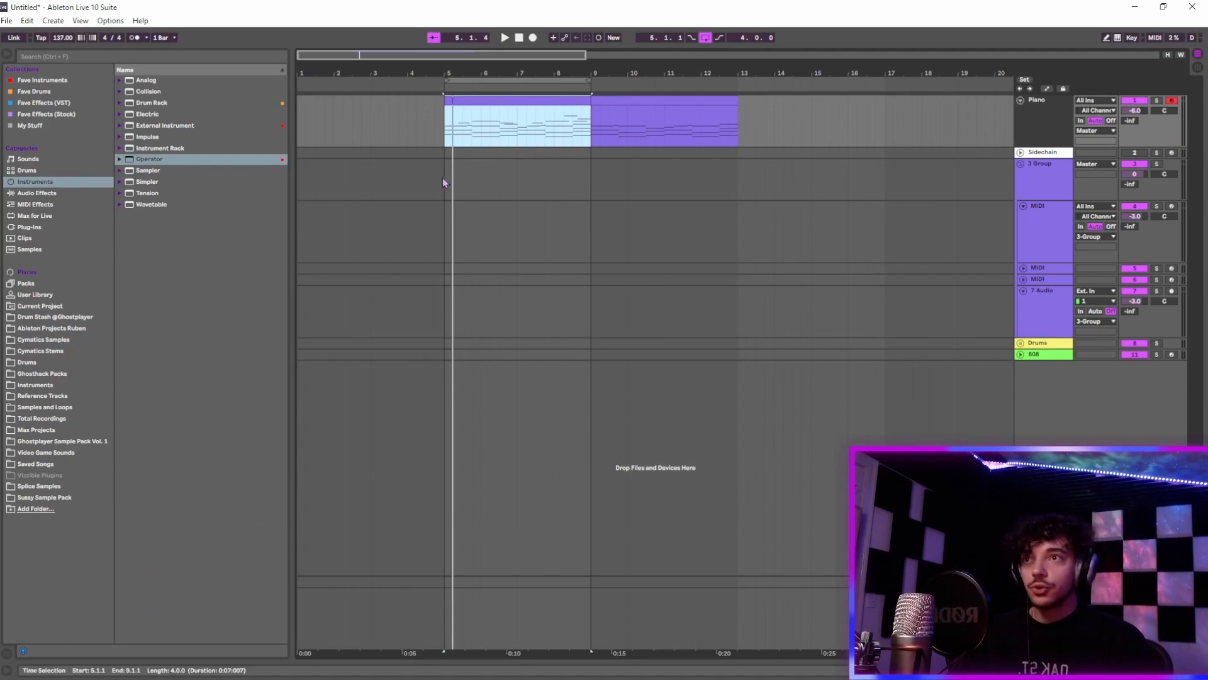
{"action": "left_click_drag", "start_coordinate": [536, 99], "coordinate": [536, 225]}
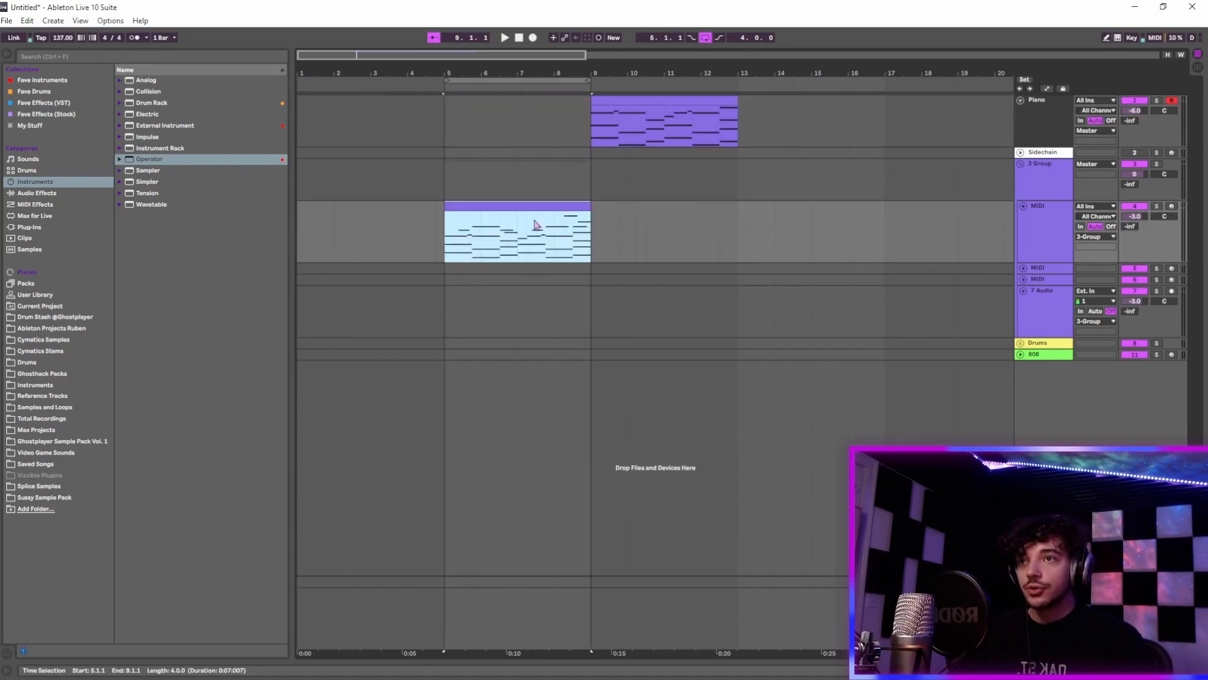
- Show the grouped MIDI track's Simpler device chain and expand the Apex One Shots Vol 2 folder in a widened browser
{"action": "double_click", "coordinate": [1049, 226]}
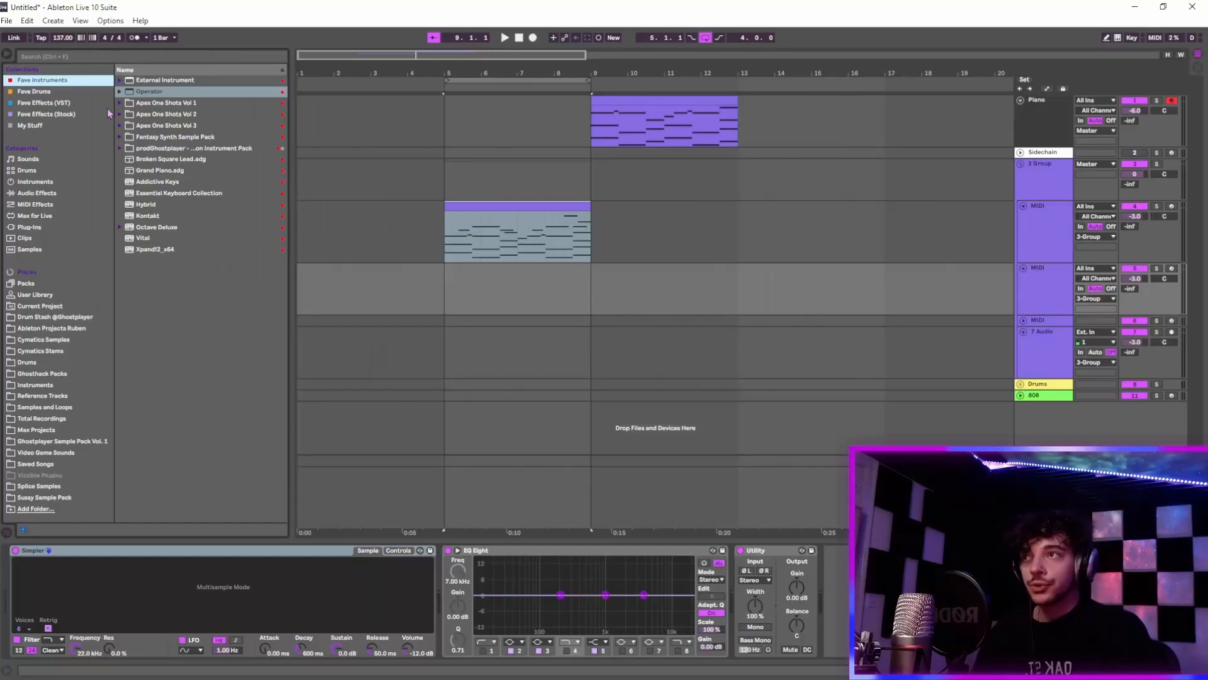
{"action": "left_click", "coordinate": [119, 115]}
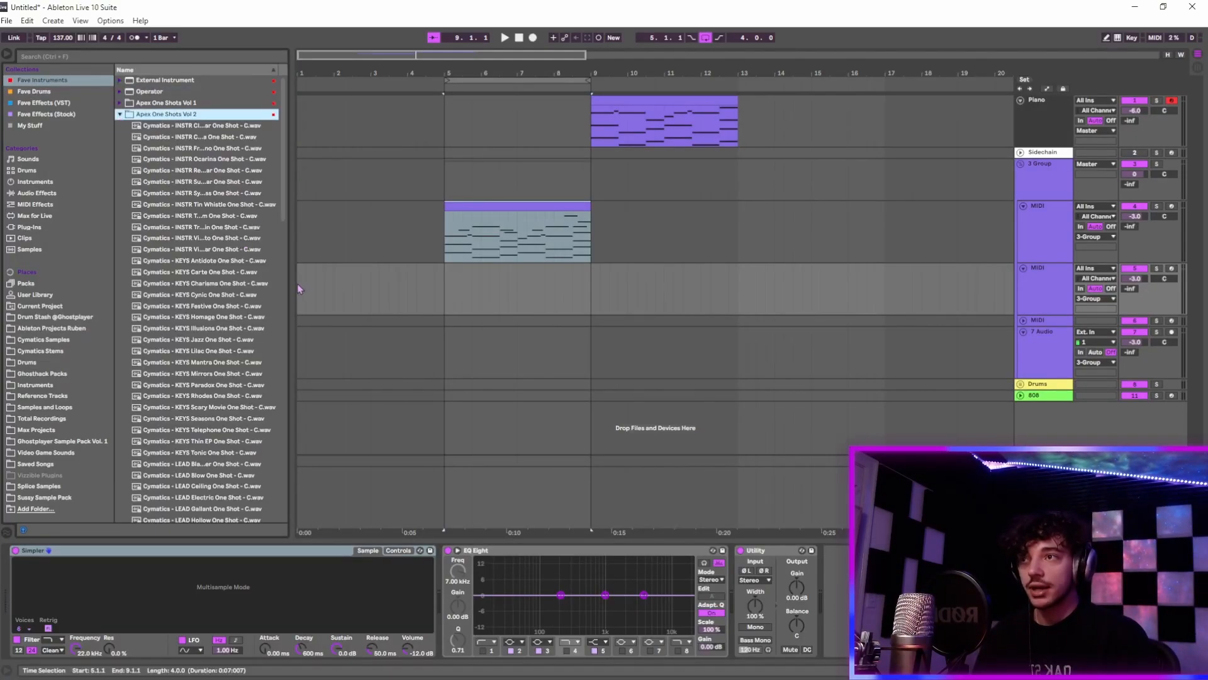
{"action": "left_click_drag", "start_coordinate": [299, 288], "coordinate": [343, 285]}
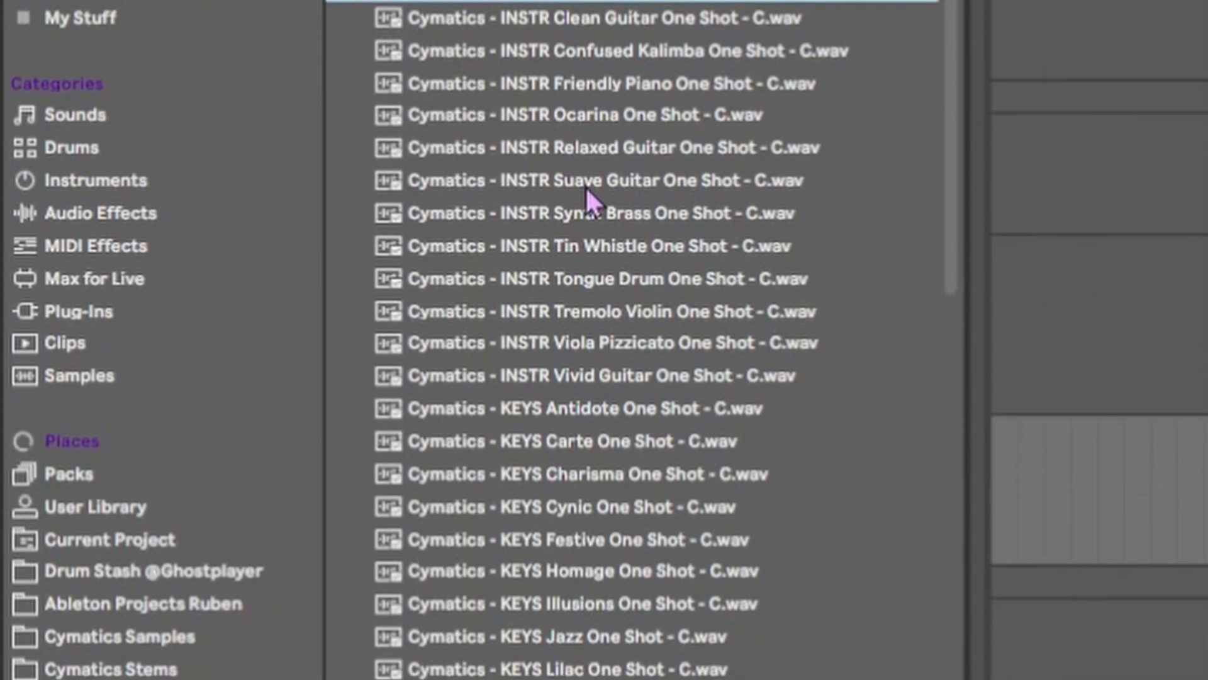
- Browse the Apex One Shots Vol 2 samples and audition the PAD Maze one shot
{"action": "scroll", "coordinate": [582, 195], "scroll_direction": "down", "scroll_amount": 2}
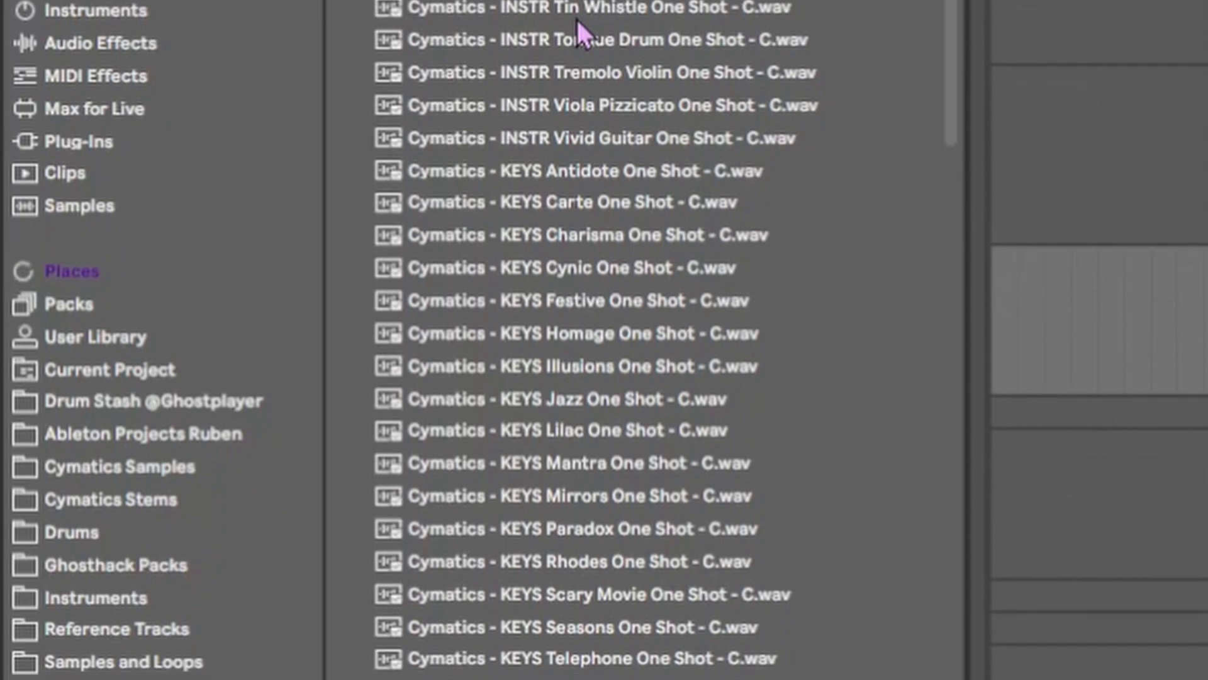
{"action": "scroll", "coordinate": [559, 231], "scroll_direction": "down", "scroll_amount": 3}
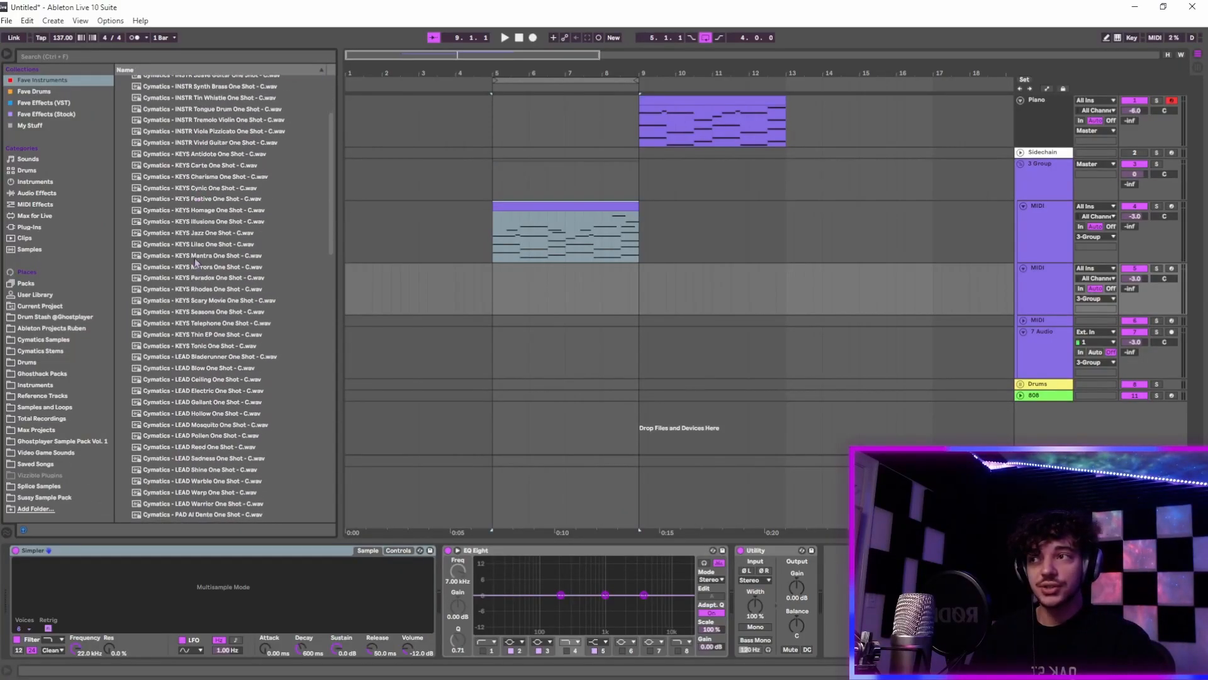
{"action": "scroll", "coordinate": [219, 272], "scroll_direction": "down", "scroll_amount": 6}
{"action": "left_click", "coordinate": [211, 426]}
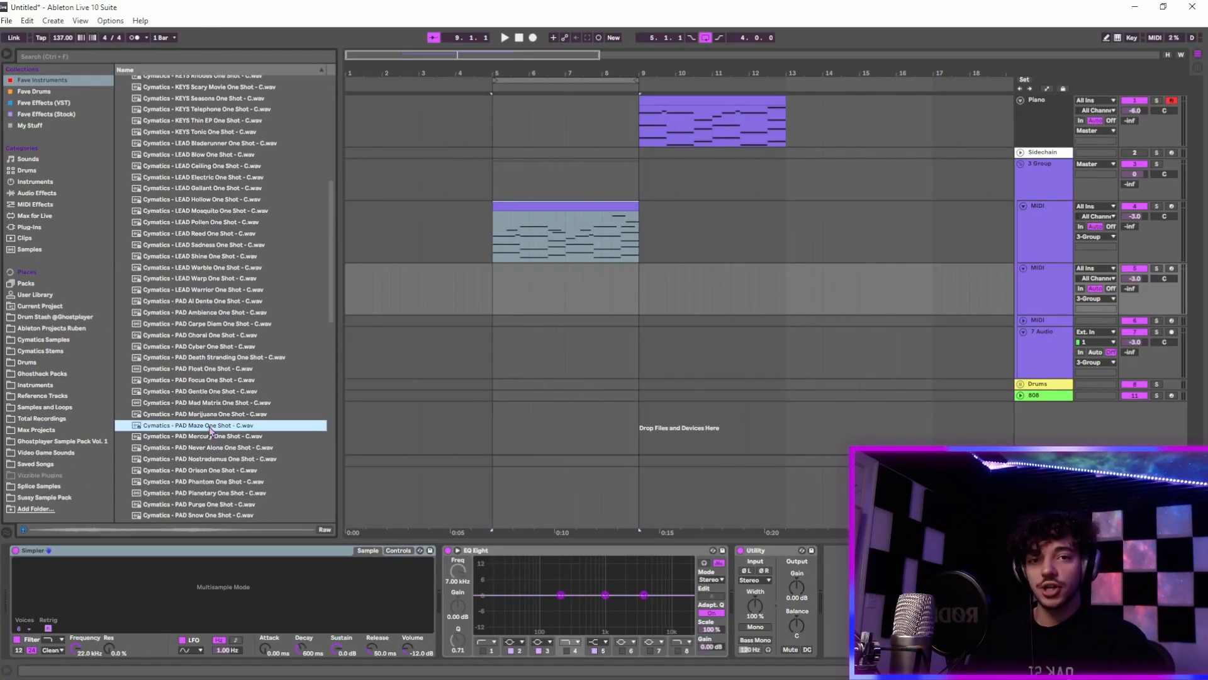
{"action": "scroll", "coordinate": [214, 422], "scroll_direction": "down", "scroll_amount": 1}
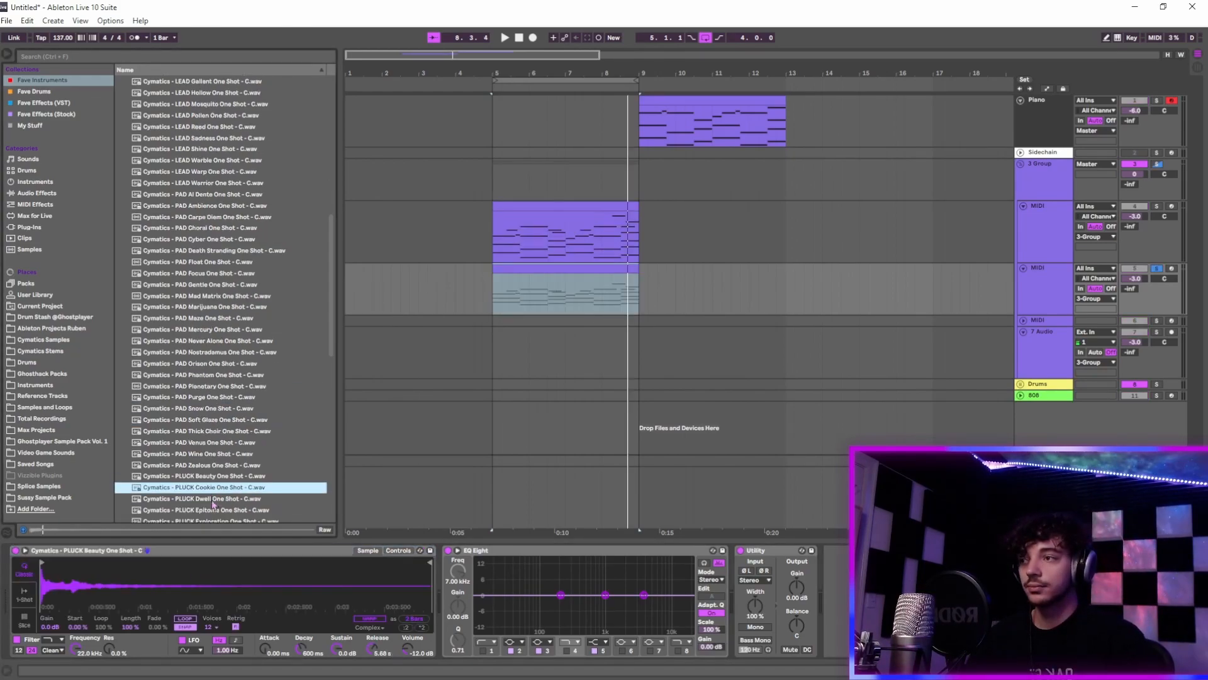
- Audition the pluck one shots, load PLUCK Exploration into the second MIDI track's Simpler and play the loop
{"action": "key", "text": "Down"}
{"action": "key", "text": "Up"}
{"action": "left_click", "coordinate": [215, 502]}
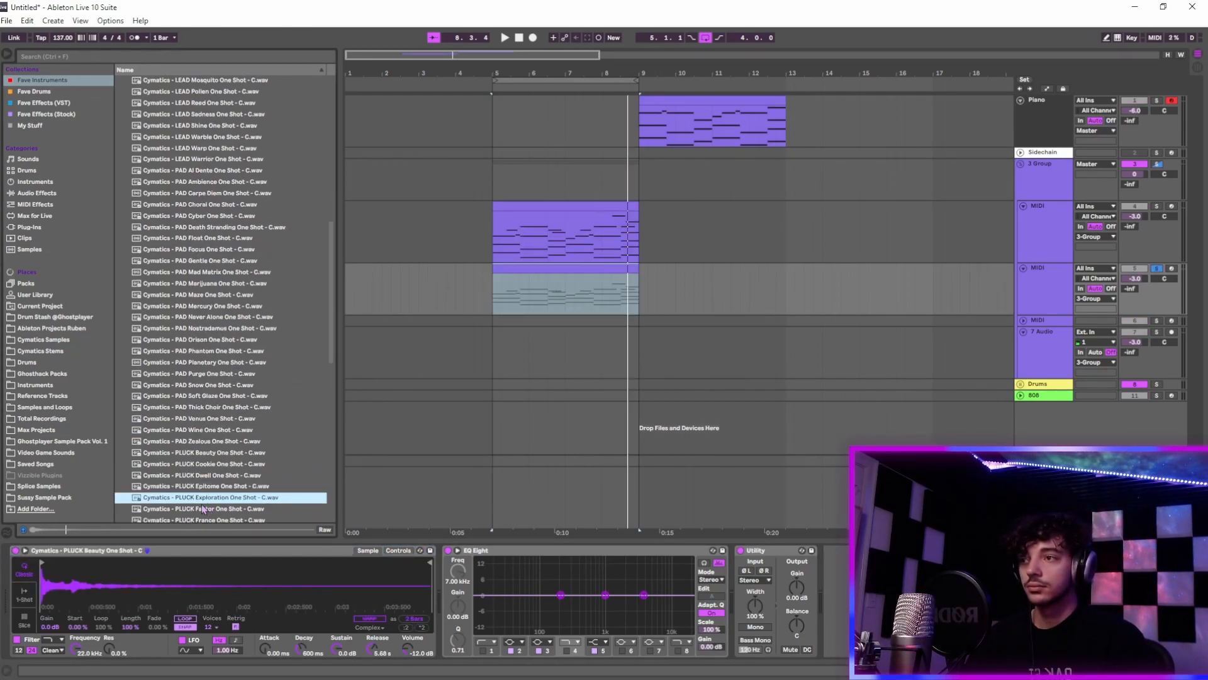
{"action": "double_click", "coordinate": [208, 497]}
{"action": "key", "text": "space"}
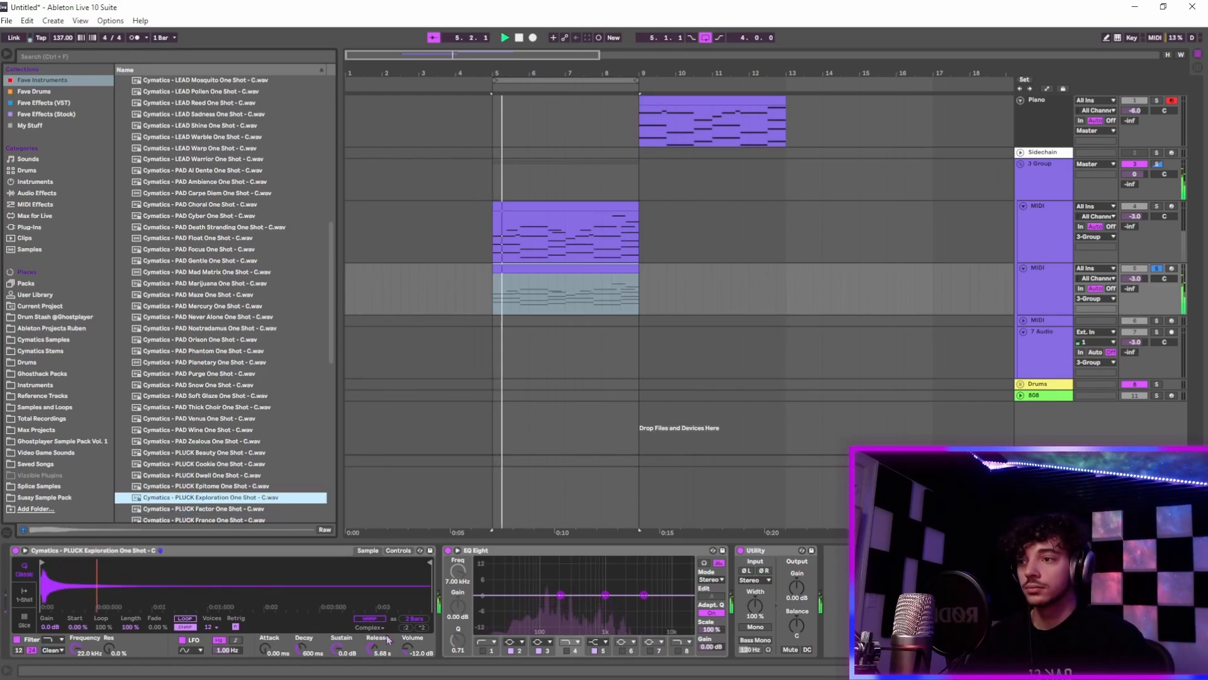
- Shorten the Simpler's release to 1.83 s
{"action": "left_click", "coordinate": [374, 647]}
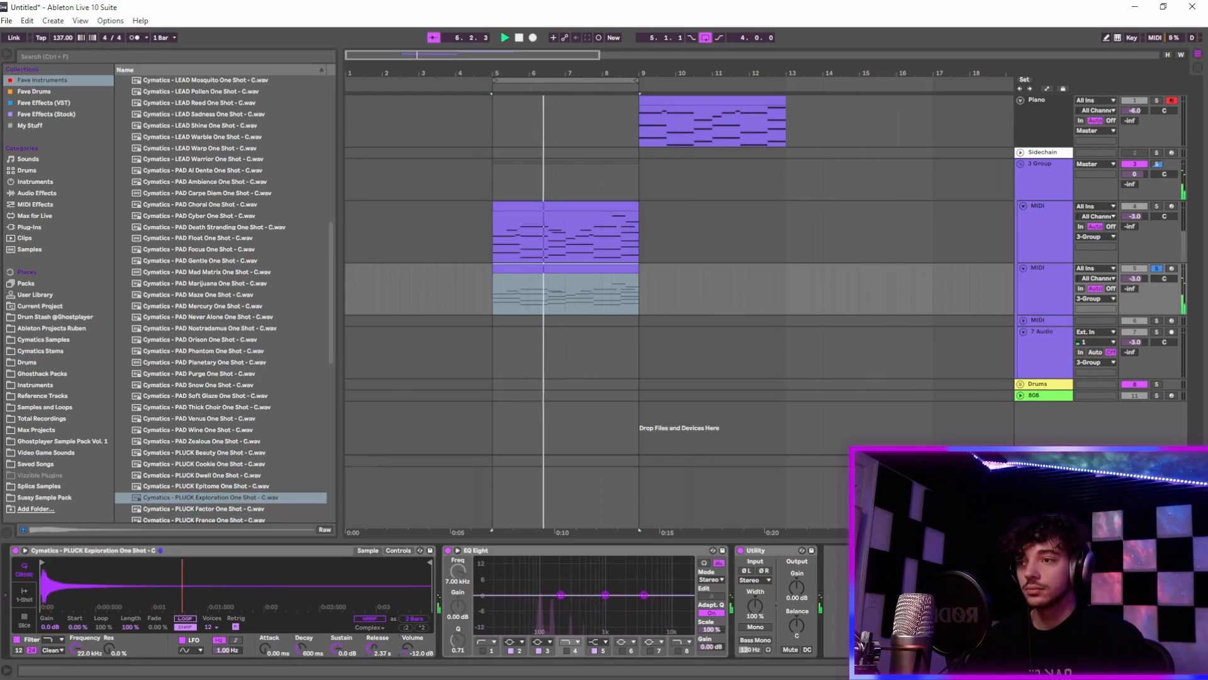
{"action": "left_click_drag", "start_coordinate": [373, 648], "coordinate": [373, 650]}
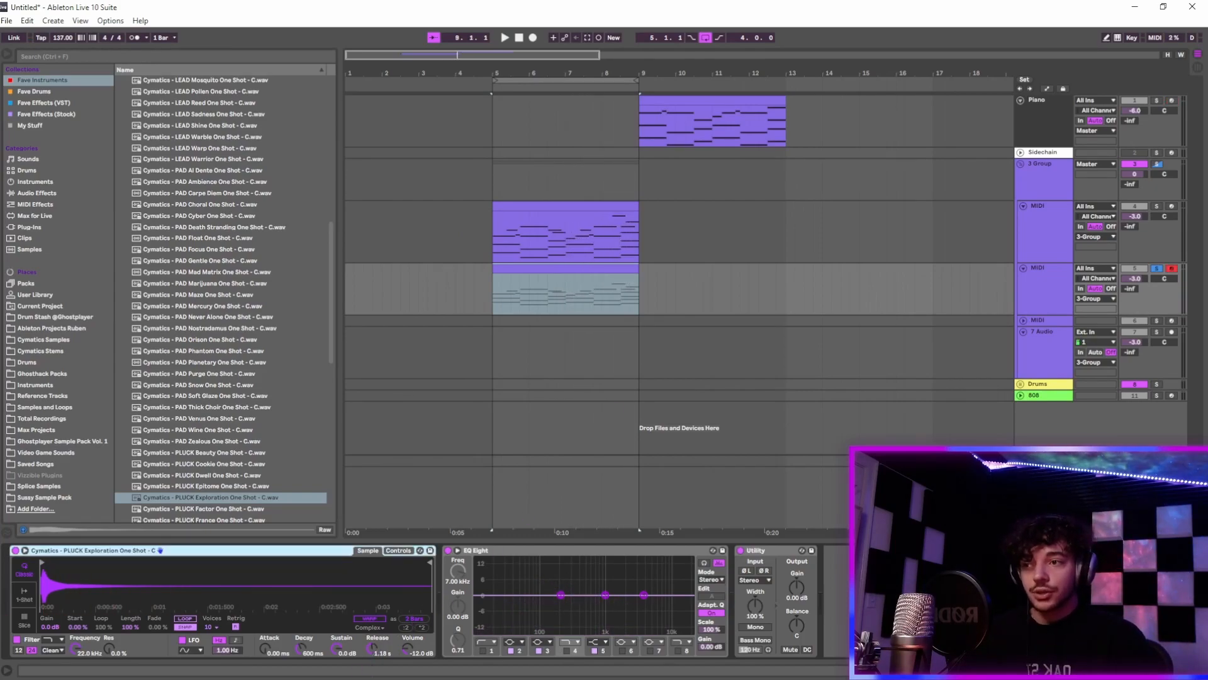
{"action": "key", "text": "ctrl+z"}
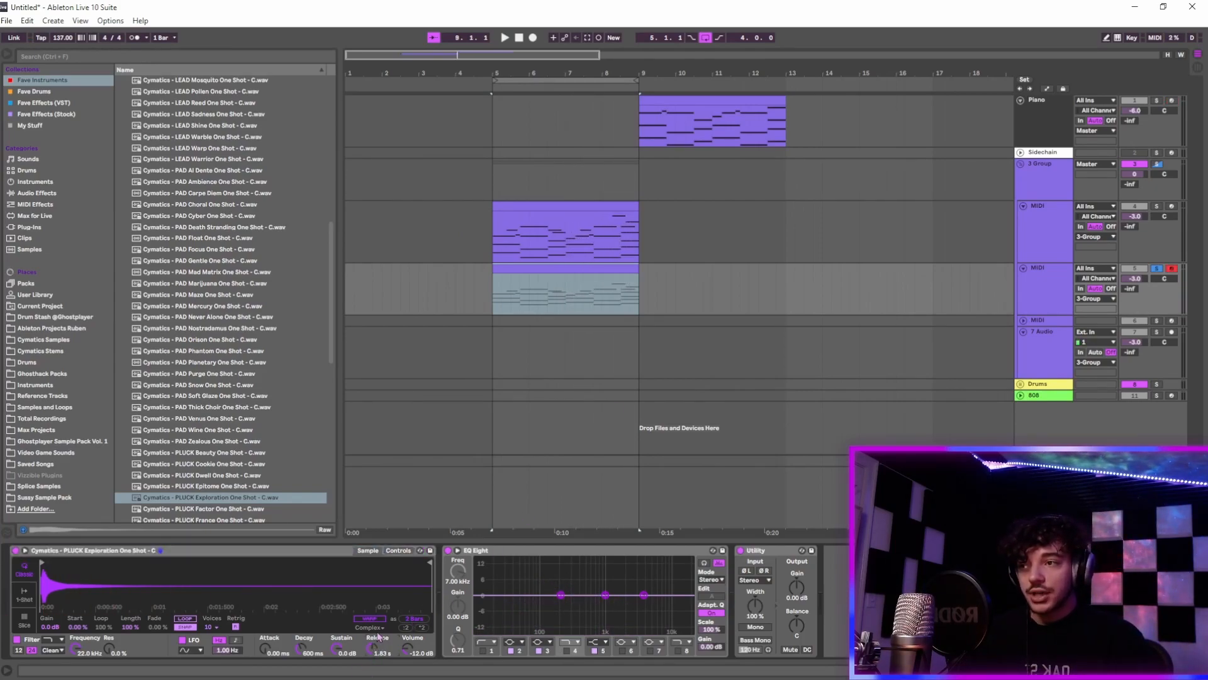
- In the Simpler's controls, set the low-pass filter to 3.17 kHz with 44 % resonance and the MS2 circuit type
{"action": "left_click", "coordinate": [399, 550]}
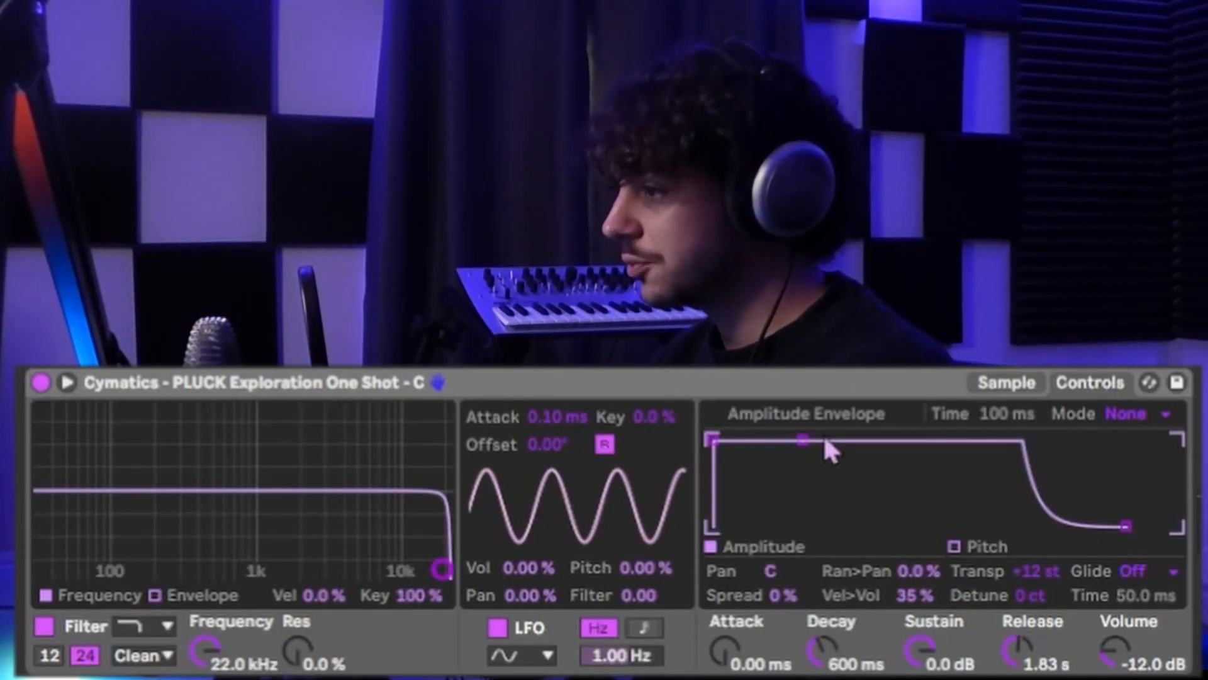
{"action": "left_click", "coordinate": [841, 386]}
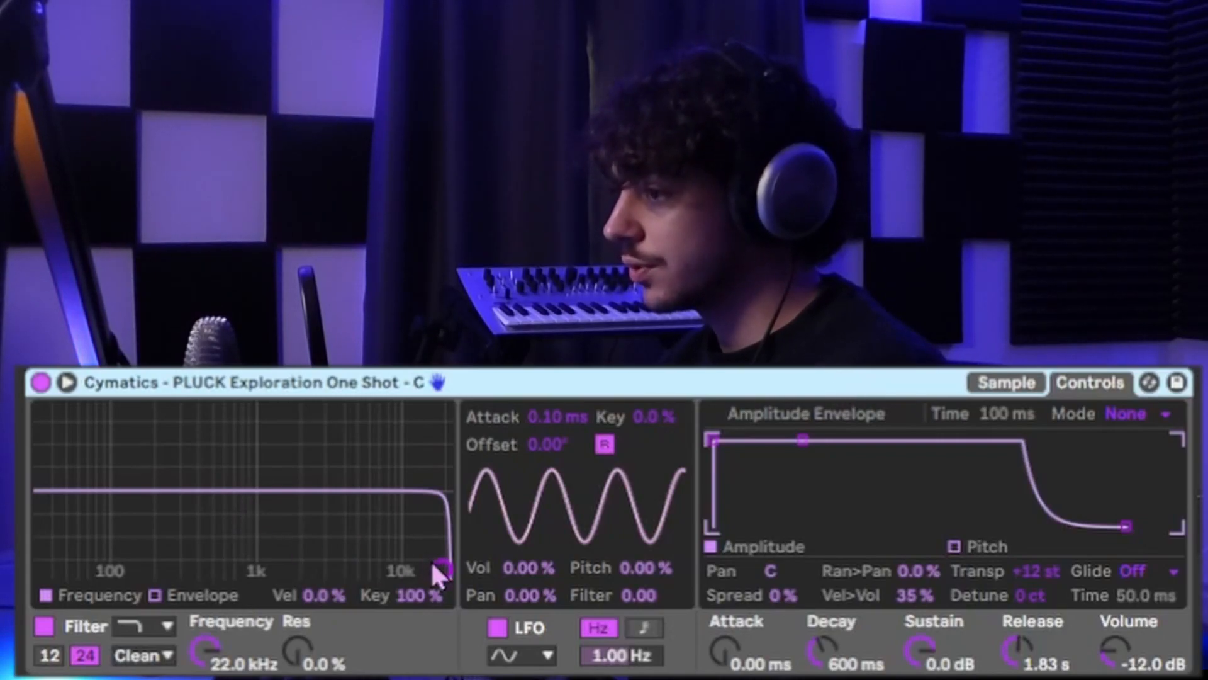
{"action": "left_click_drag", "start_coordinate": [438, 572], "coordinate": [326, 512]}
{"action": "left_click", "coordinate": [151, 658]}
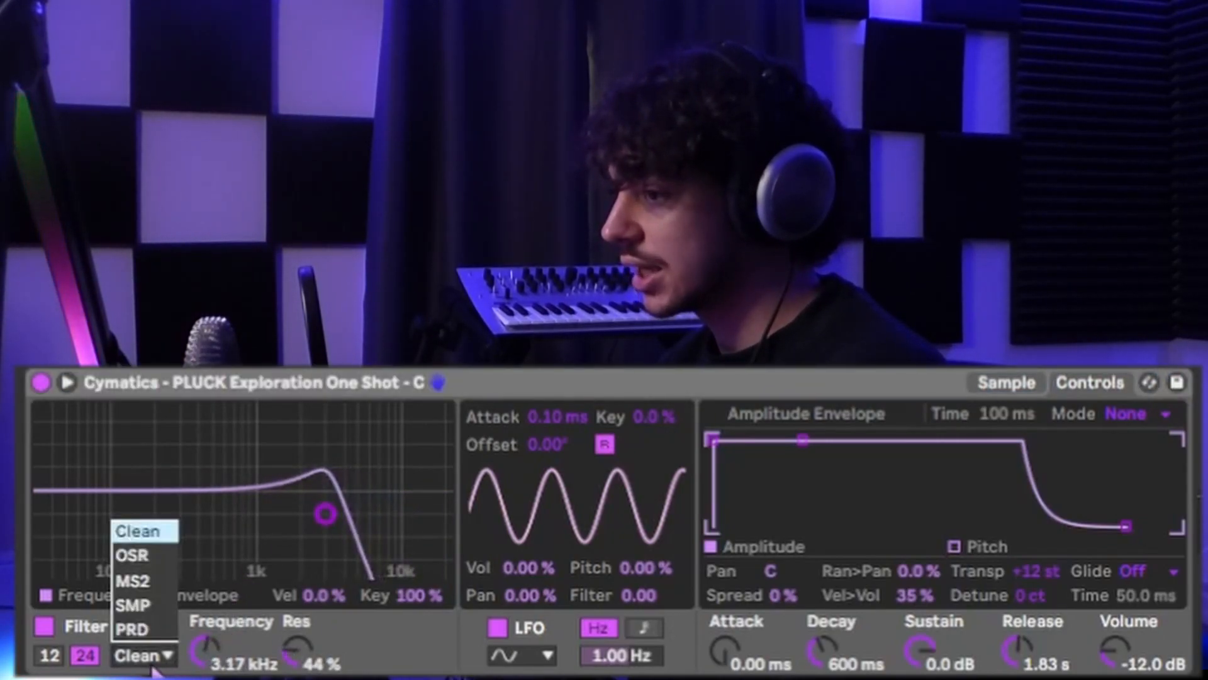
{"action": "left_click", "coordinate": [135, 580]}
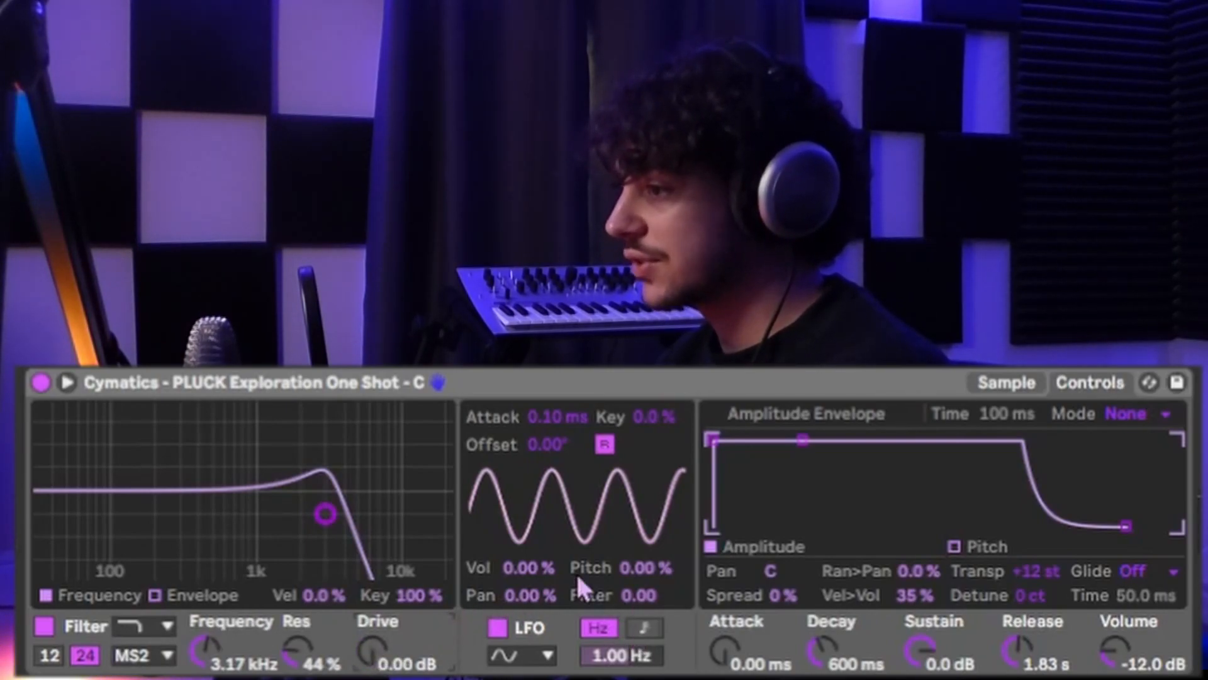
- Lower the Simpler's filter cutoff to about 823 Hz with 62 % resonance and show the filter envelope
{"action": "left_click", "coordinate": [638, 568]}
{"action": "left_click", "coordinate": [636, 595]}
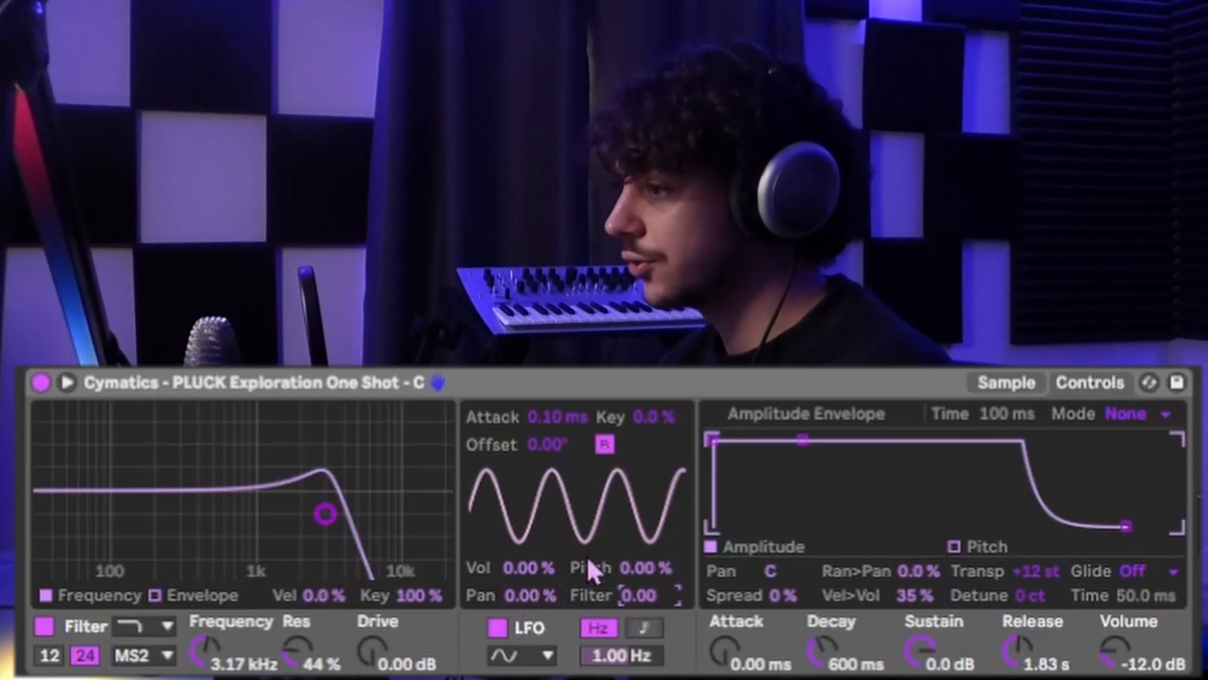
{"action": "left_click_drag", "start_coordinate": [326, 514], "coordinate": [336, 517]}
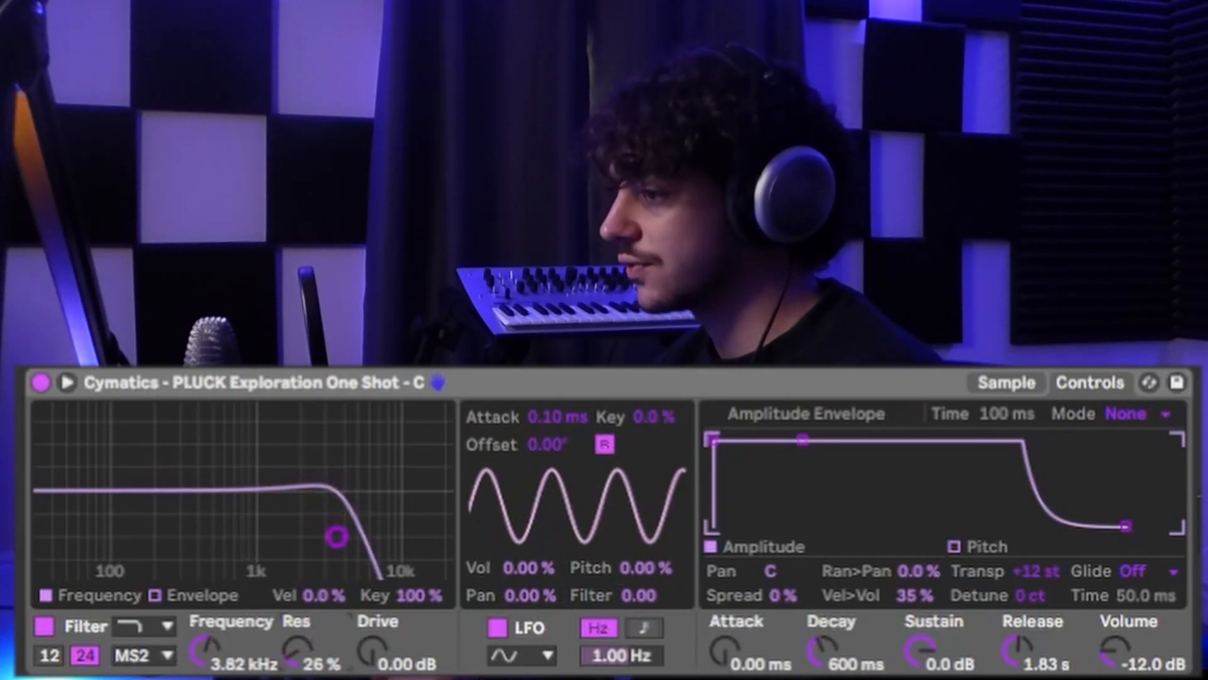
{"action": "left_click_drag", "start_coordinate": [337, 528], "coordinate": [245, 491]}
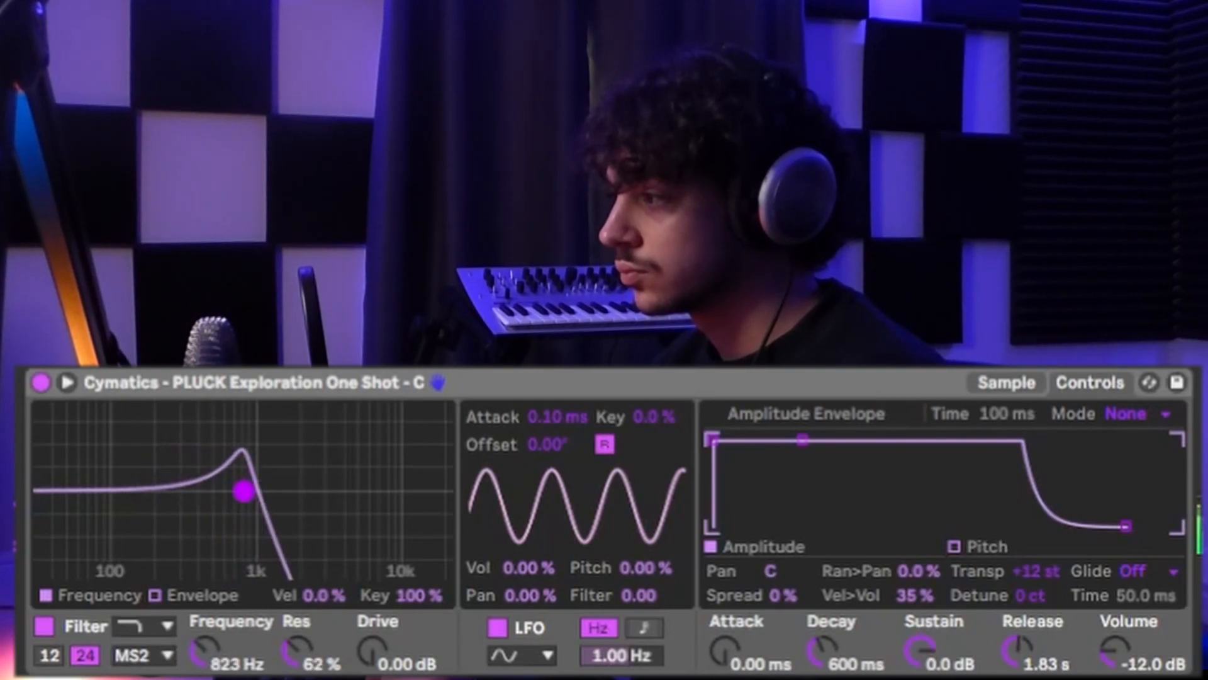
{"action": "left_click", "coordinate": [156, 595]}
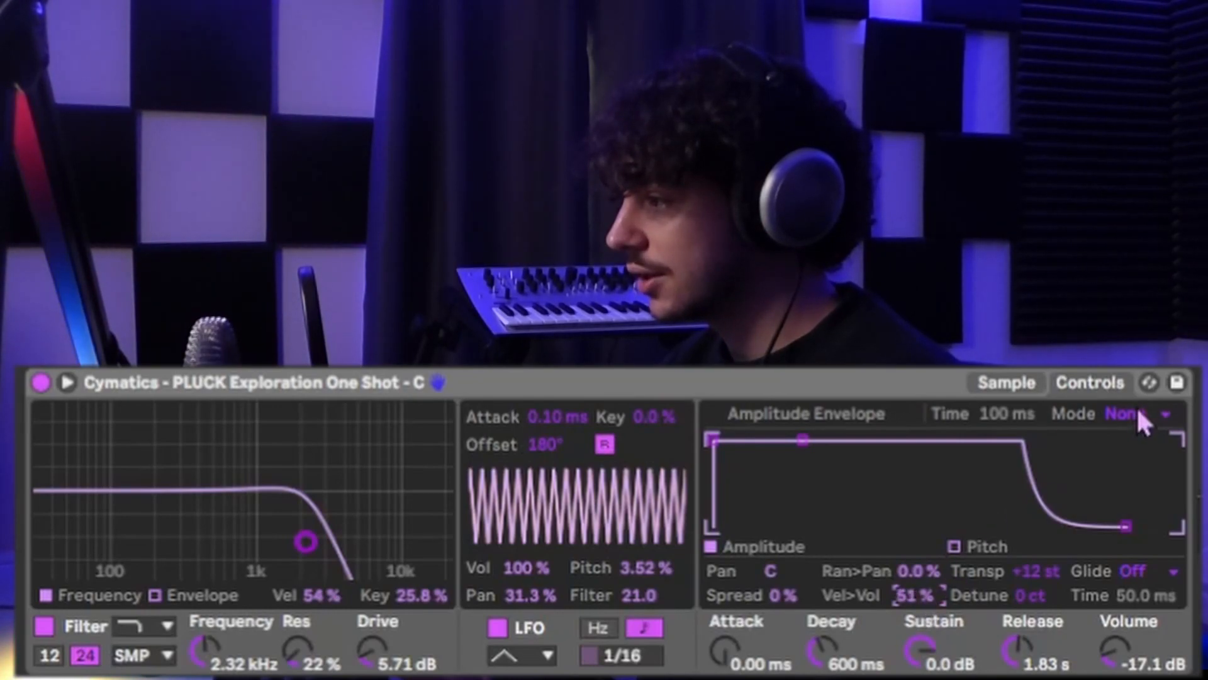
- Set the Simpler's glide mode to Portamento and shorten the glide time to about 34.6 ms
{"action": "left_click", "coordinate": [1140, 561]}
{"action": "left_click", "coordinate": [1156, 623]}
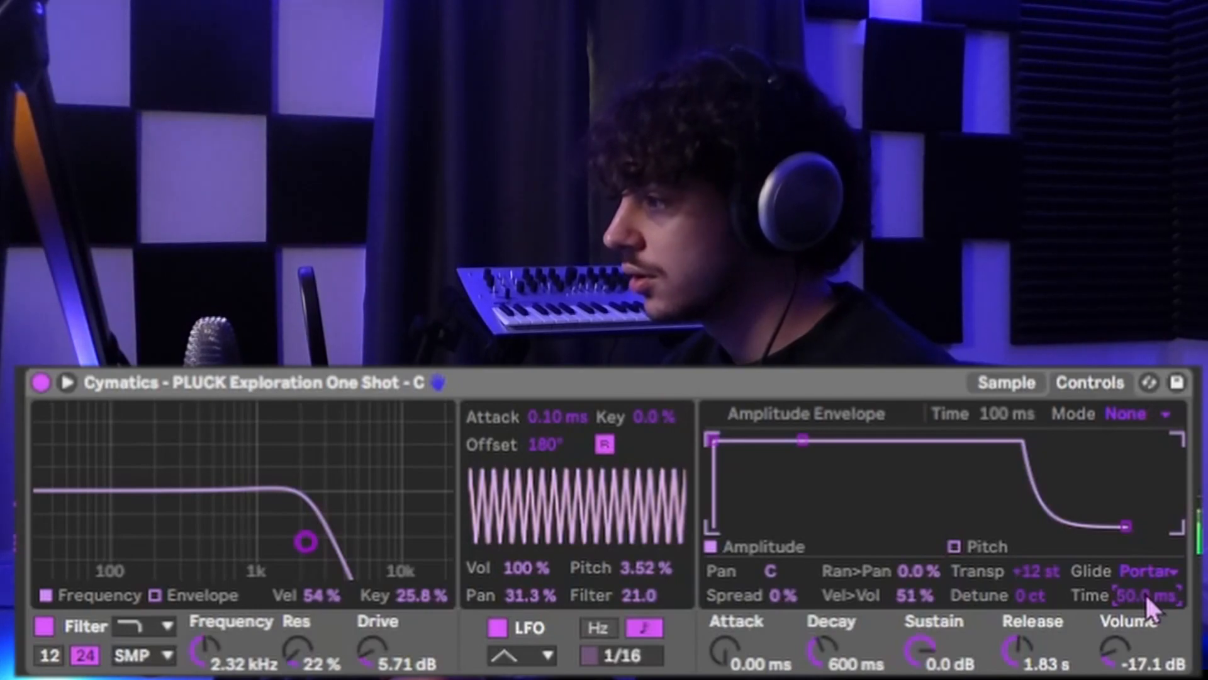
{"action": "left_click_drag", "start_coordinate": [1146, 595], "coordinate": [1146, 607]}
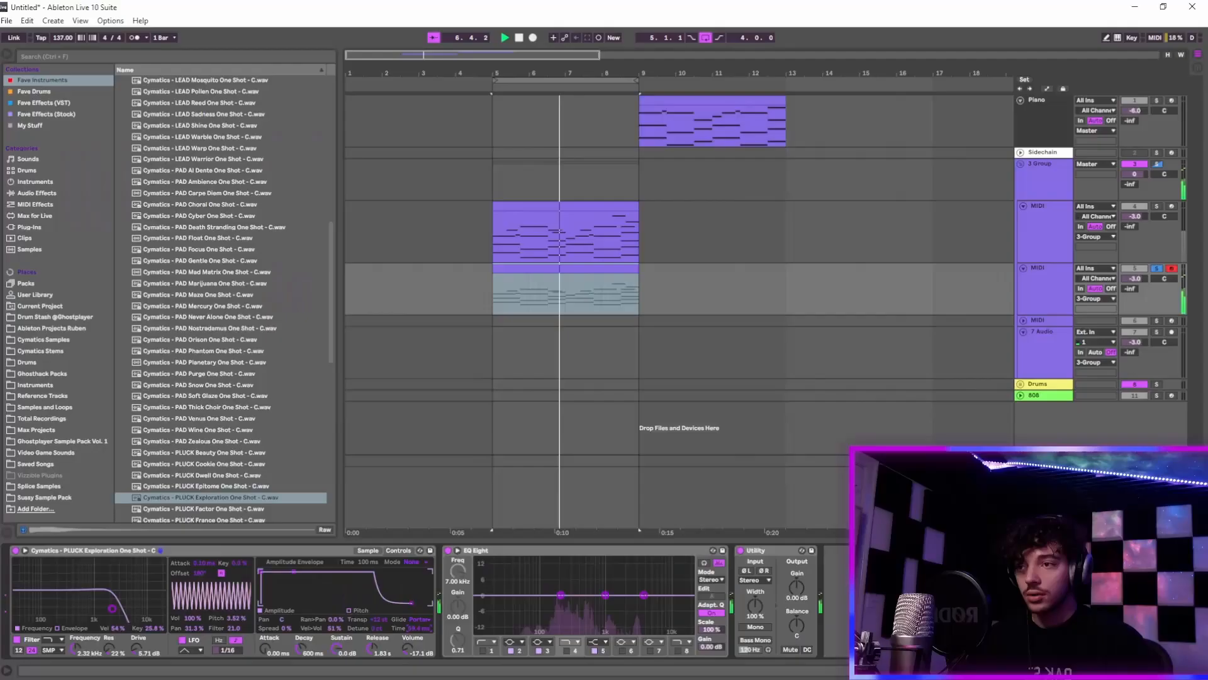
{"action": "left_click_drag", "start_coordinate": [419, 629], "coordinate": [419, 640]}
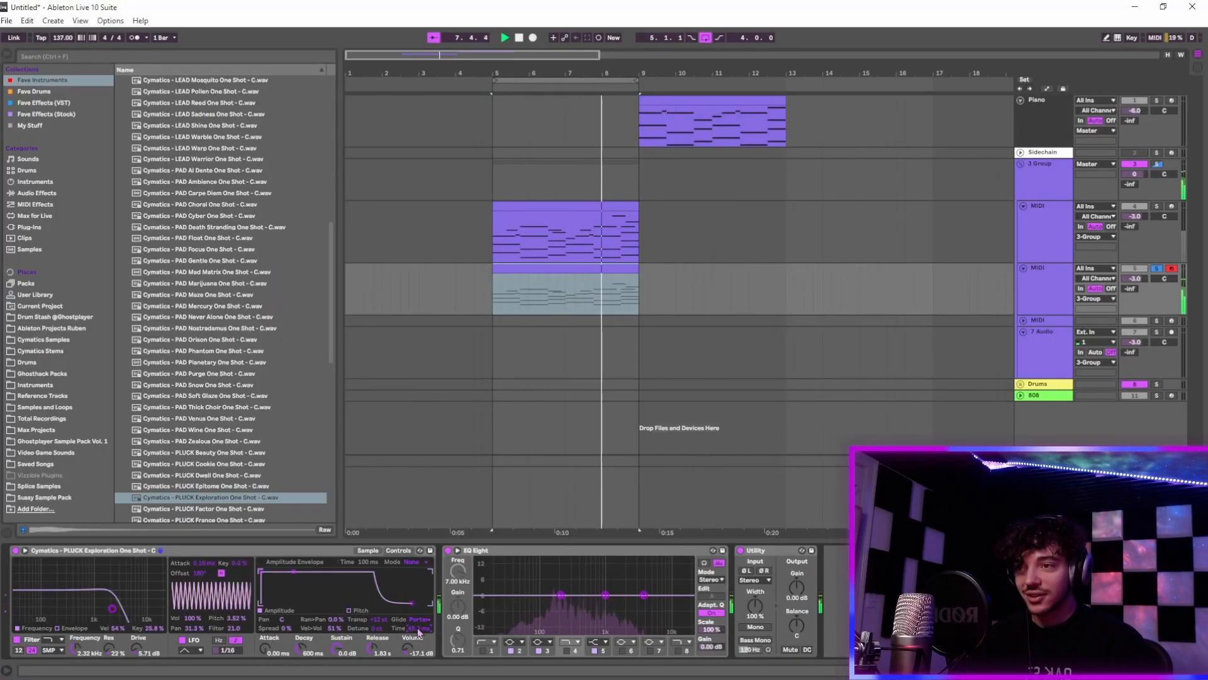
{"action": "left_click", "coordinate": [388, 551]}
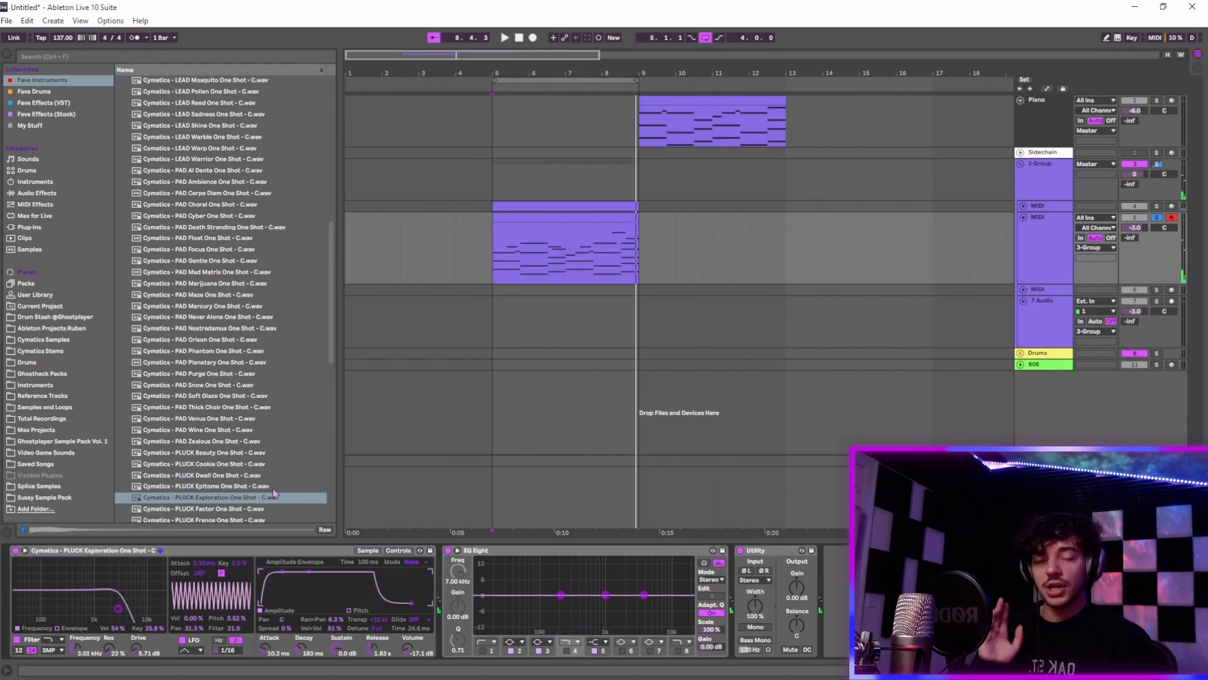
- Set band 1 of the first EQ Eight to 58.8 Hz and switch it to the steeper ×4 low-cut filter
{"action": "scroll", "coordinate": [225, 398], "scroll_direction": "up", "scroll_amount": 2}
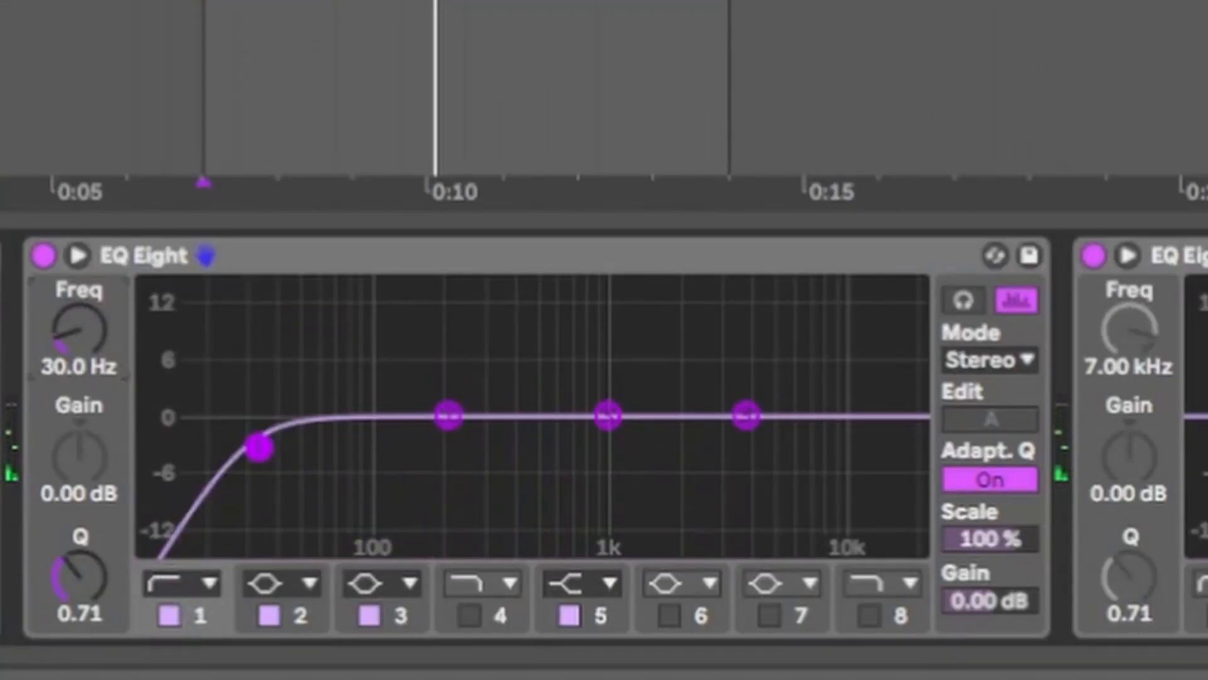
{"action": "left_click_drag", "start_coordinate": [102, 358], "coordinate": [102, 334]}
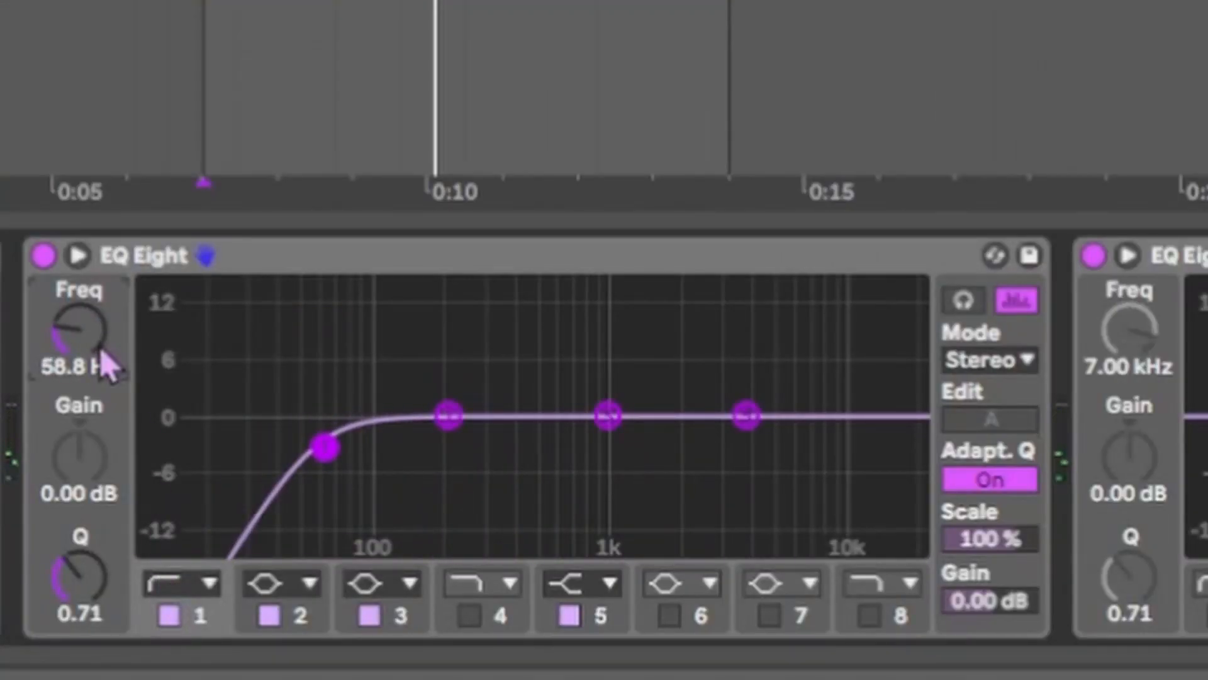
{"action": "left_click", "coordinate": [183, 584]}
{"action": "left_click", "coordinate": [189, 329]}
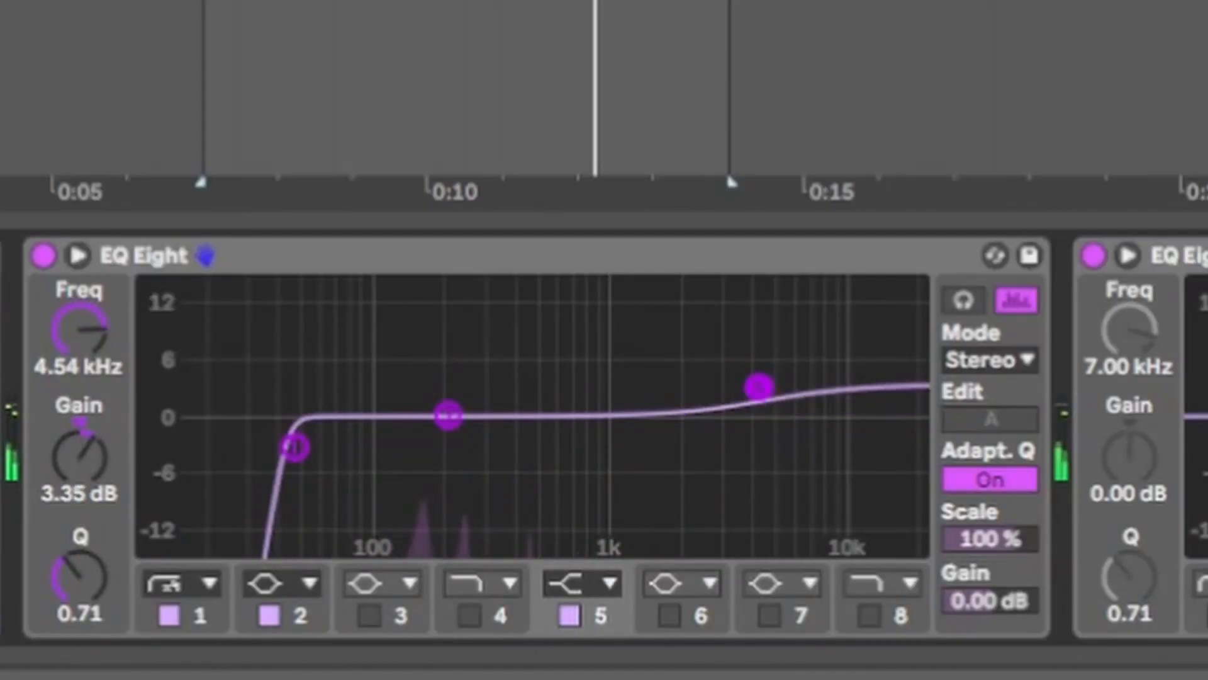
- Boost the EQ Eight's band 5 high shelf and cut band 2 by about 1.9 dB at 1.14 kHz
{"action": "left_click_drag", "start_coordinate": [758, 385], "coordinate": [757, 349]}
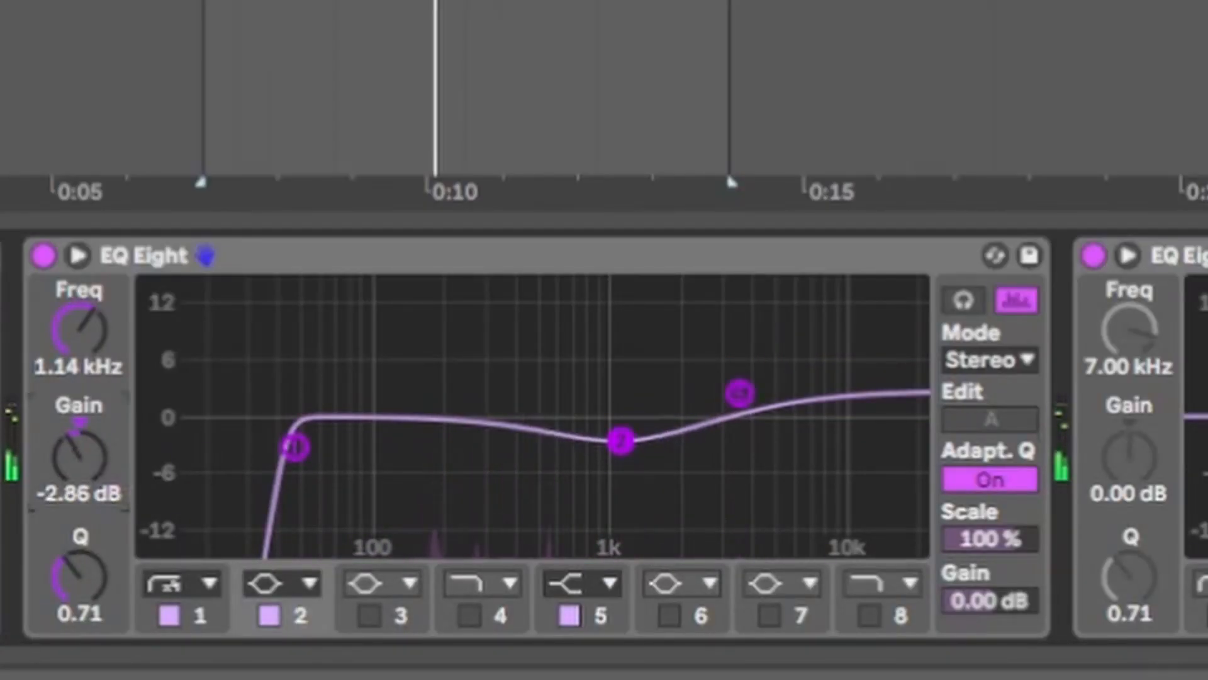
{"action": "left_click_drag", "start_coordinate": [617, 437], "coordinate": [621, 431]}
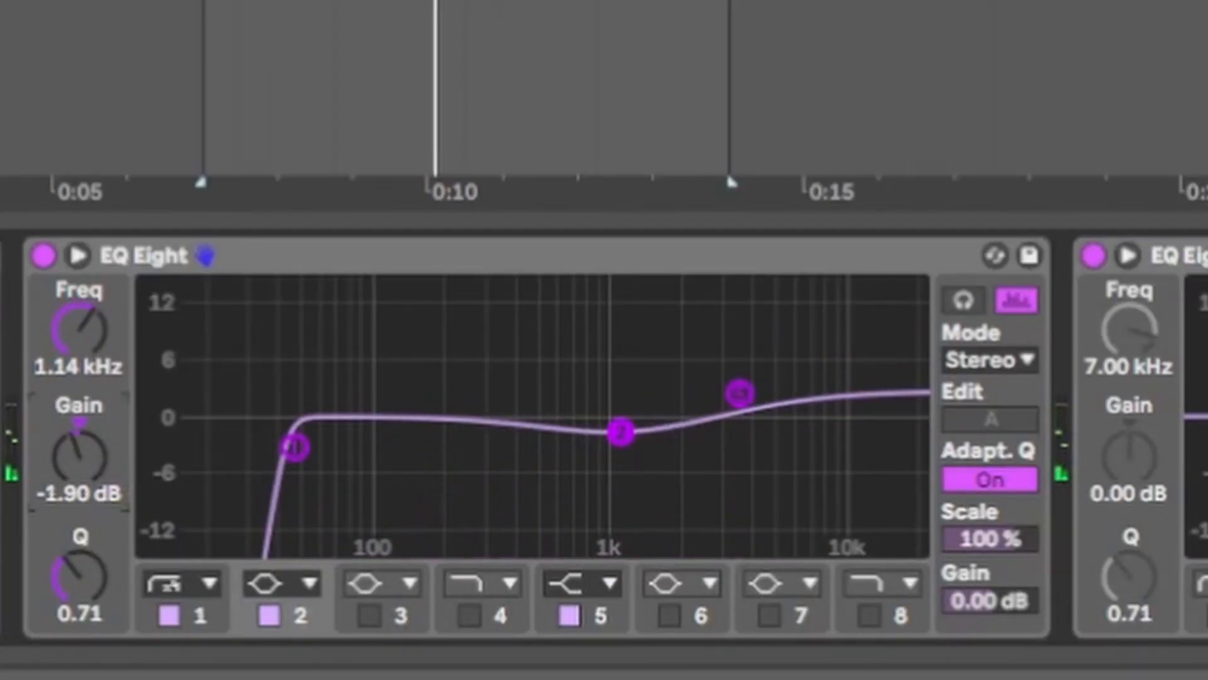
{"action": "left_click_drag", "start_coordinate": [104, 481], "coordinate": [104, 482]}
{"action": "right_click", "coordinate": [229, 260]}
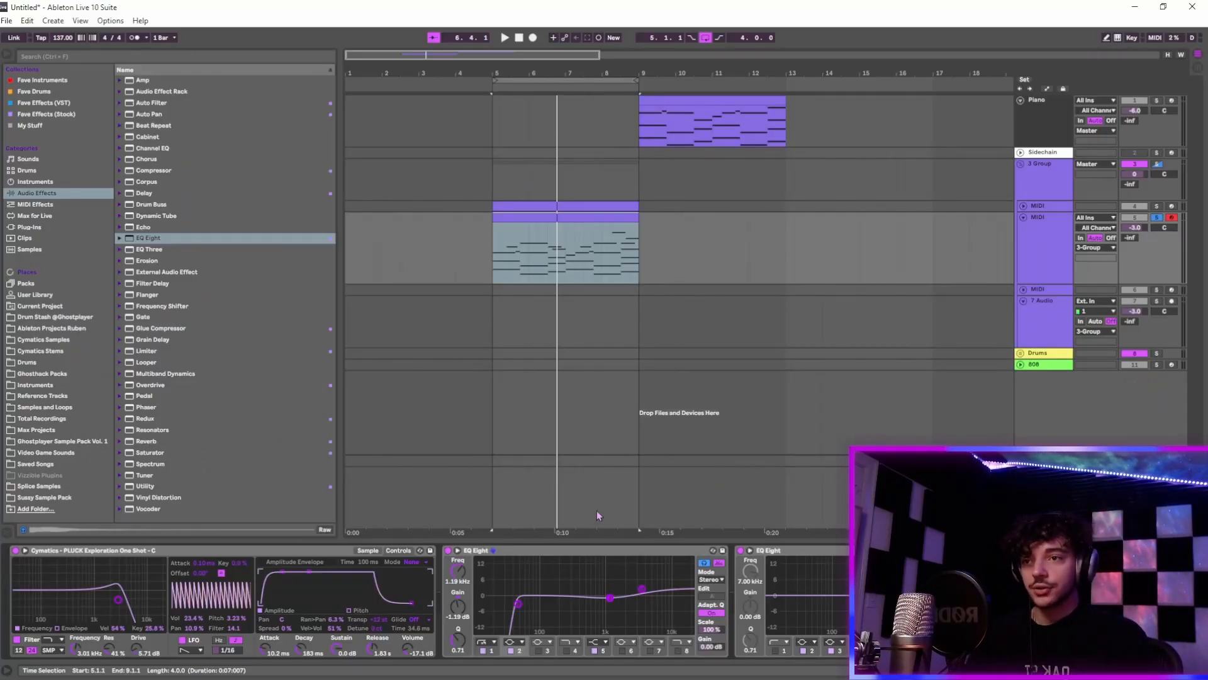
- Add a Saturator directly after the first EQ Eight on the pluck track
{"action": "left_click", "coordinate": [557, 552]}
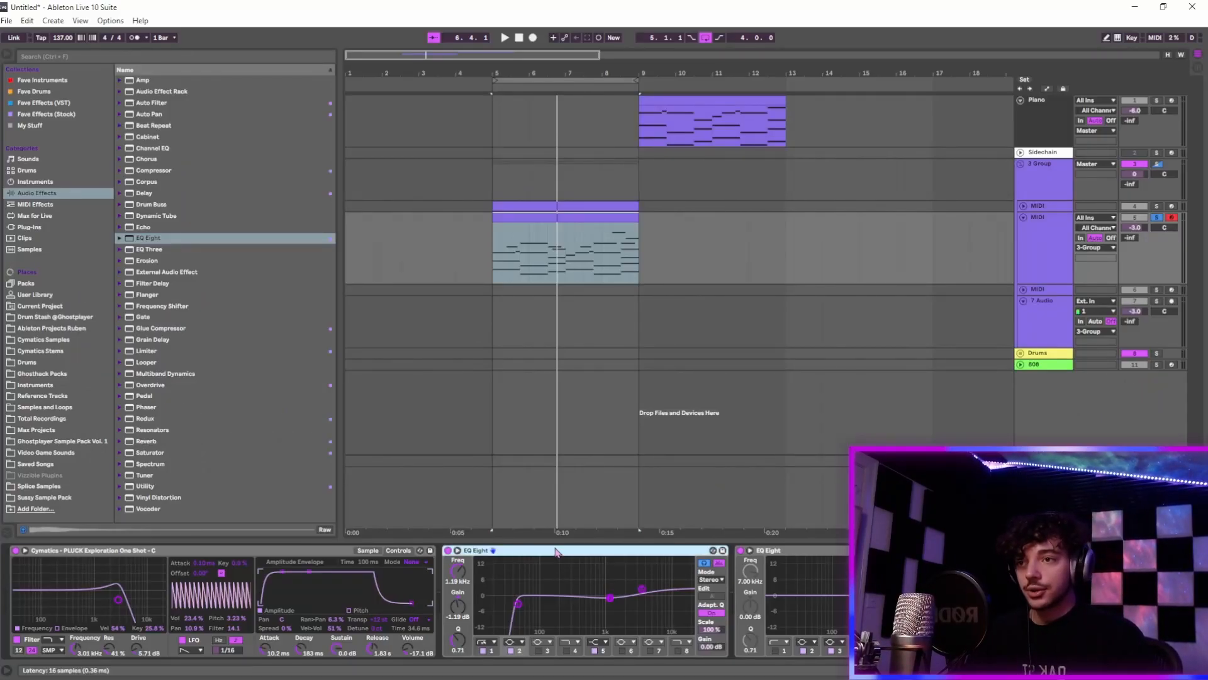
{"action": "left_click_drag", "start_coordinate": [144, 454], "coordinate": [706, 578]}
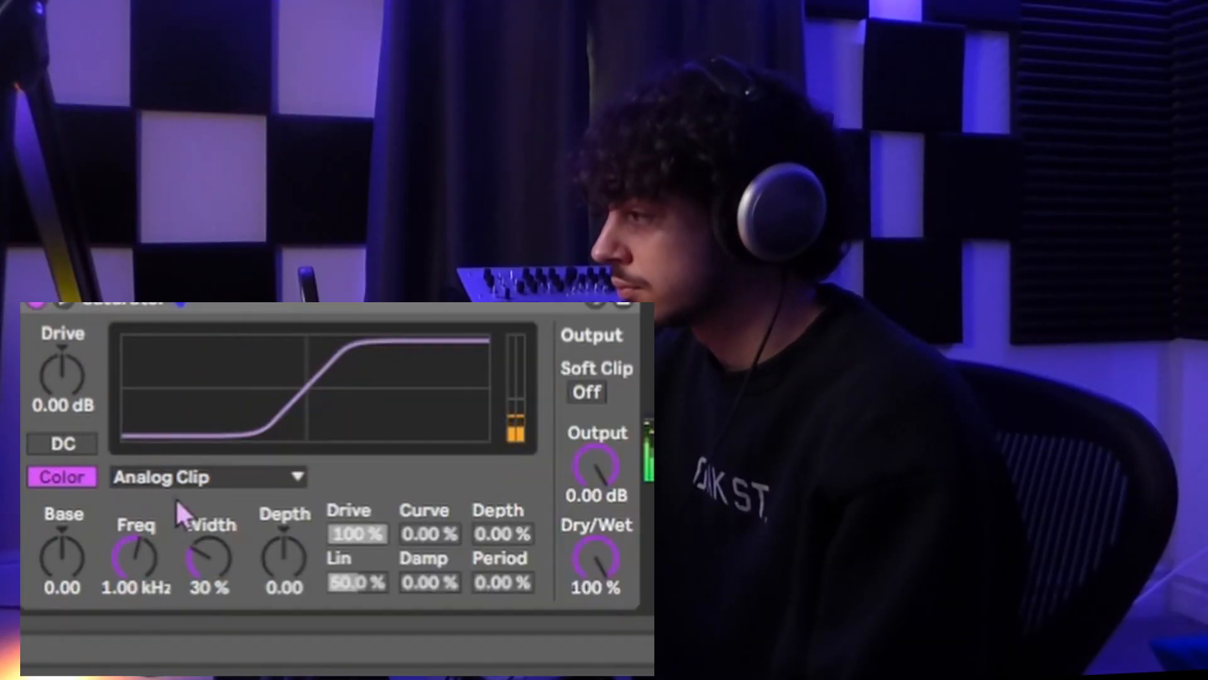
- Audition the Saturator's Soft Sine, Medium Curve and Hard Curve shaping types on the pluck
{"action": "left_click", "coordinate": [179, 482]}
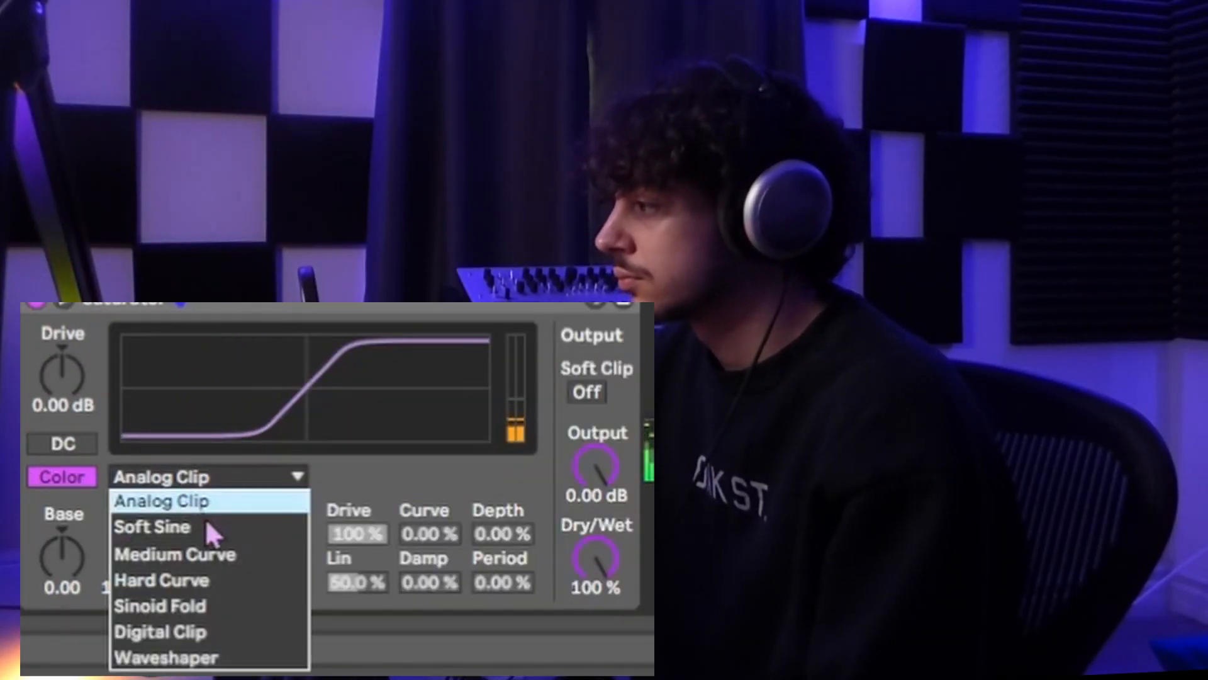
{"action": "left_click", "coordinate": [204, 528]}
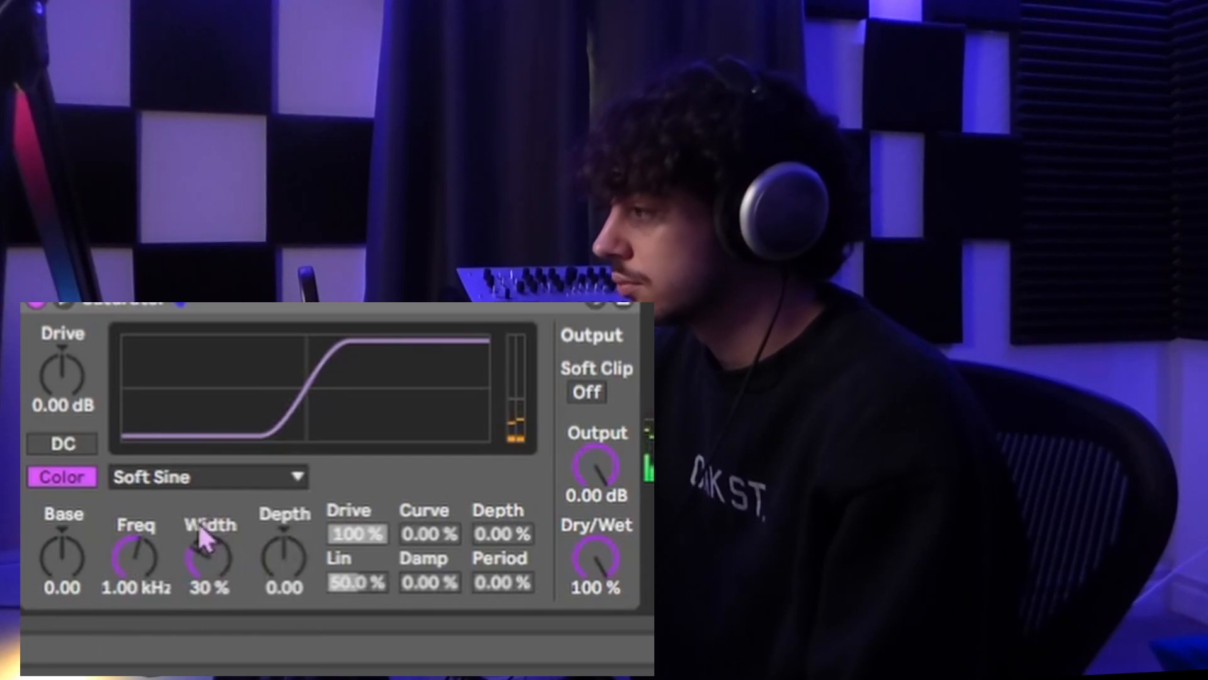
{"action": "left_click", "coordinate": [181, 477]}
{"action": "left_click", "coordinate": [123, 553]}
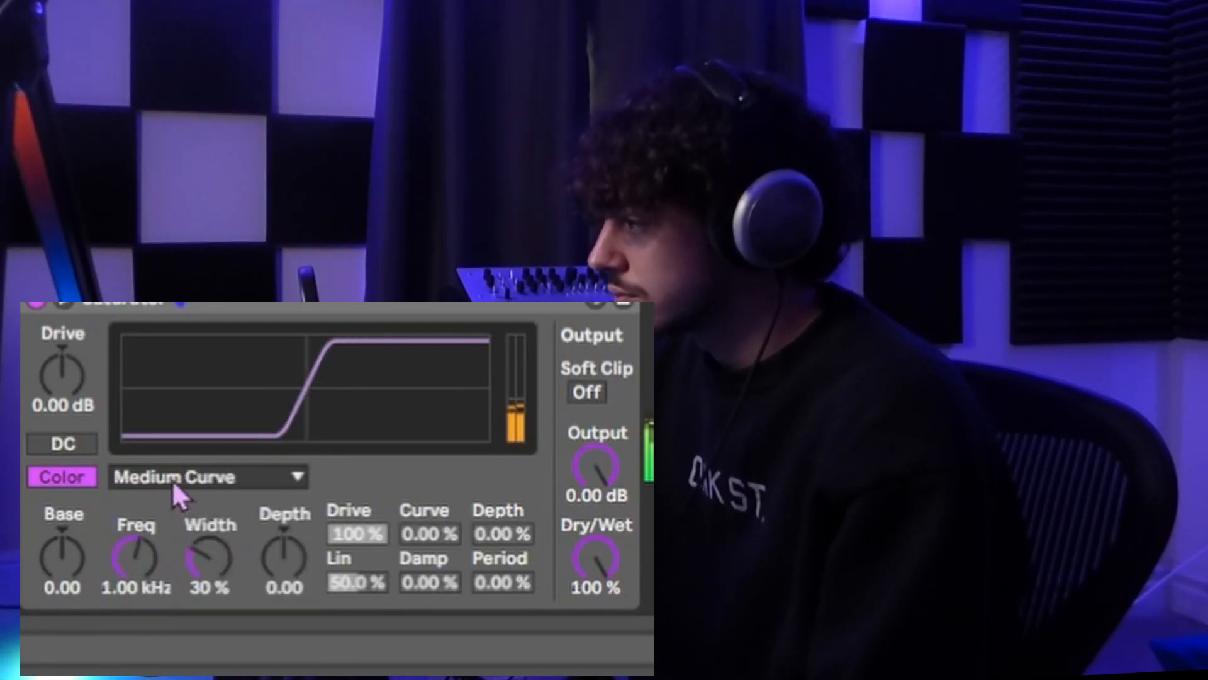
{"action": "left_click", "coordinate": [172, 478]}
{"action": "left_click", "coordinate": [144, 577]}
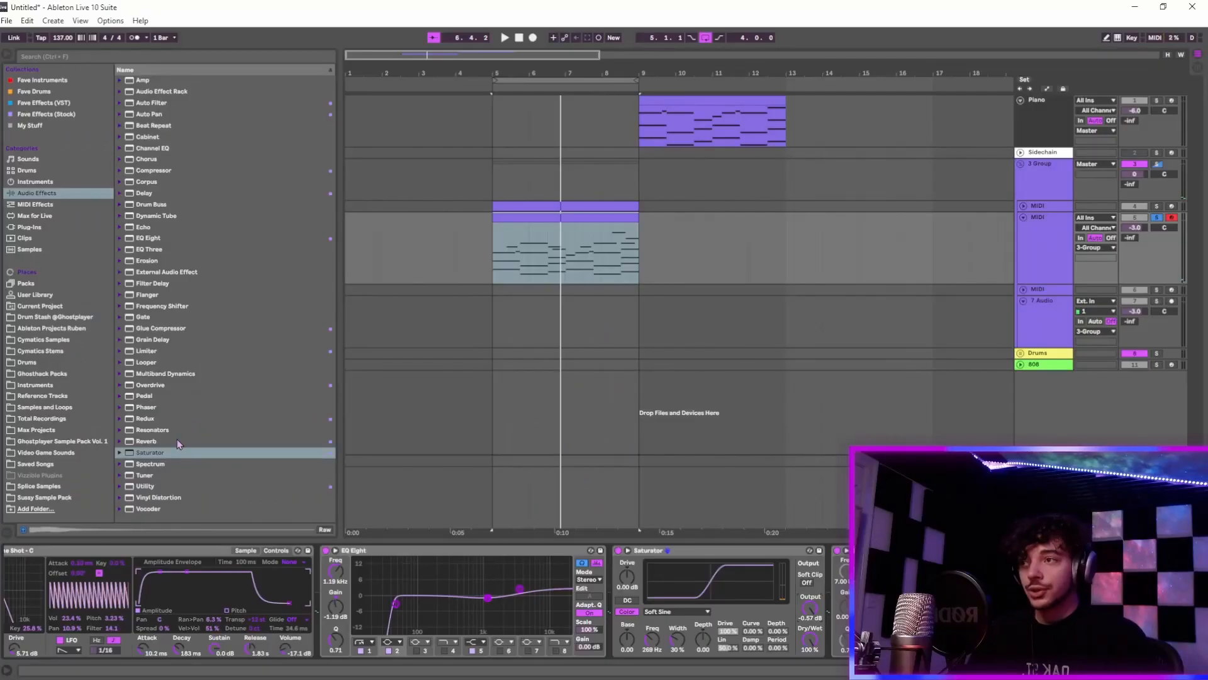
- Add a Reverb after the Saturator on the pluck track and play the loop
{"action": "left_click", "coordinate": [134, 443]}
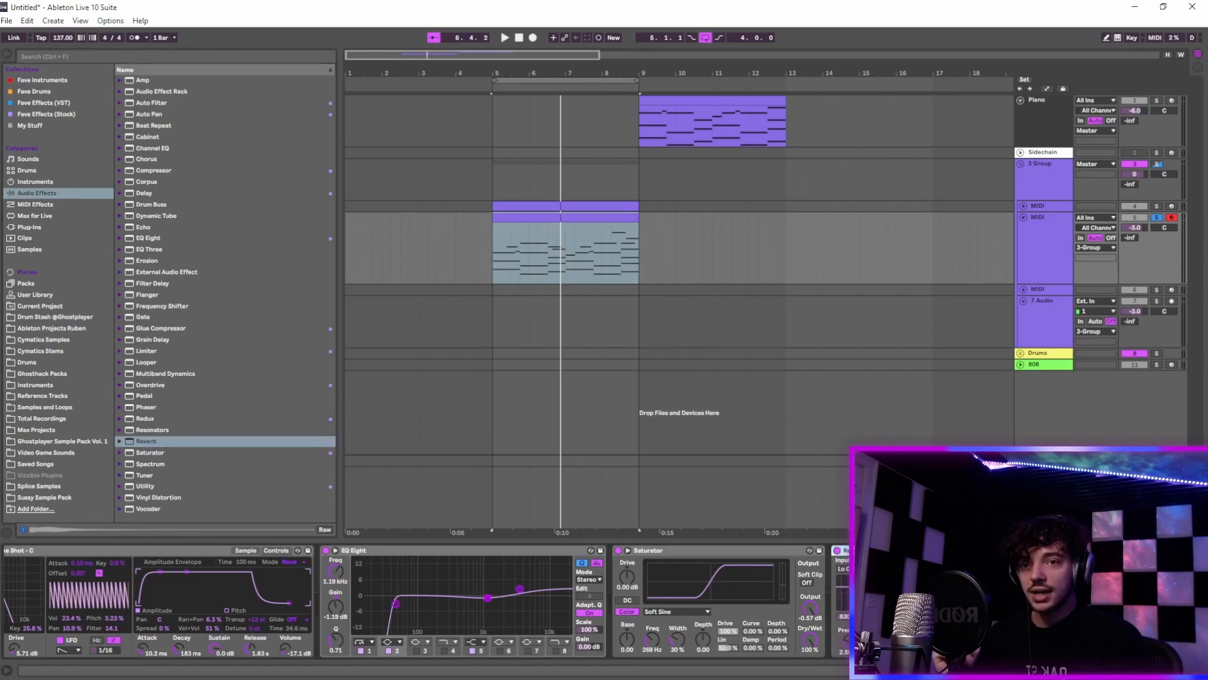
{"action": "key", "text": "space"}
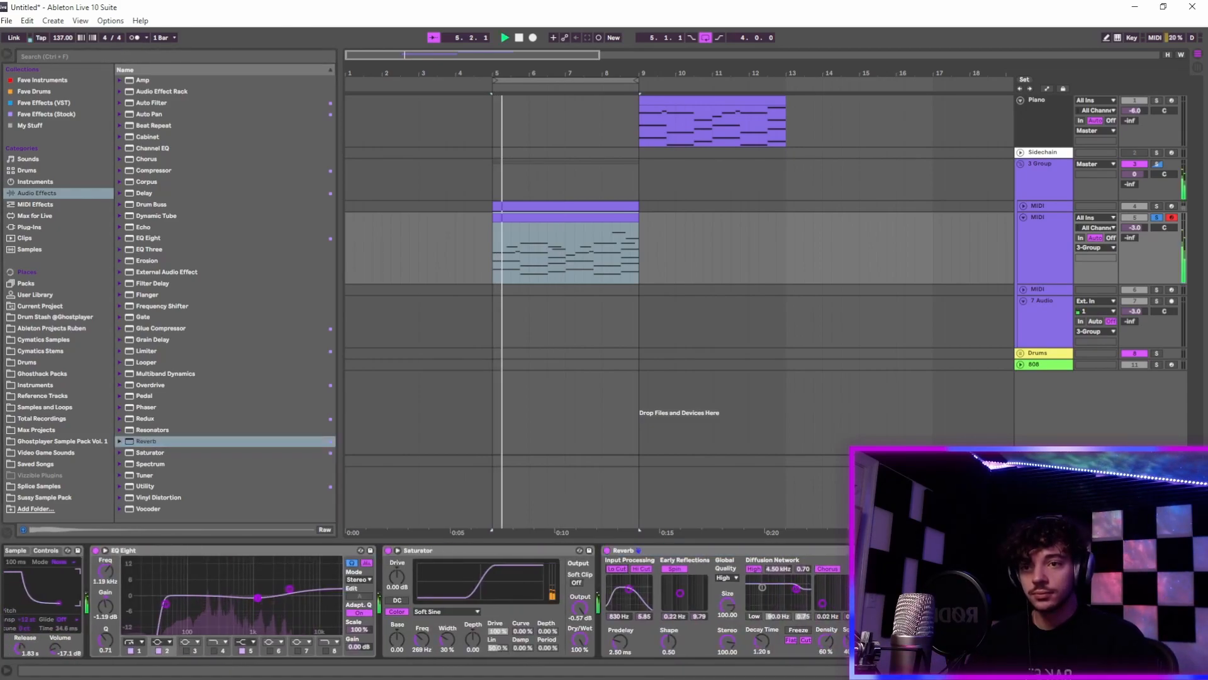
- Add a Redux after the Reverb and raise its Downsample amount
{"action": "left_click", "coordinate": [158, 418]}
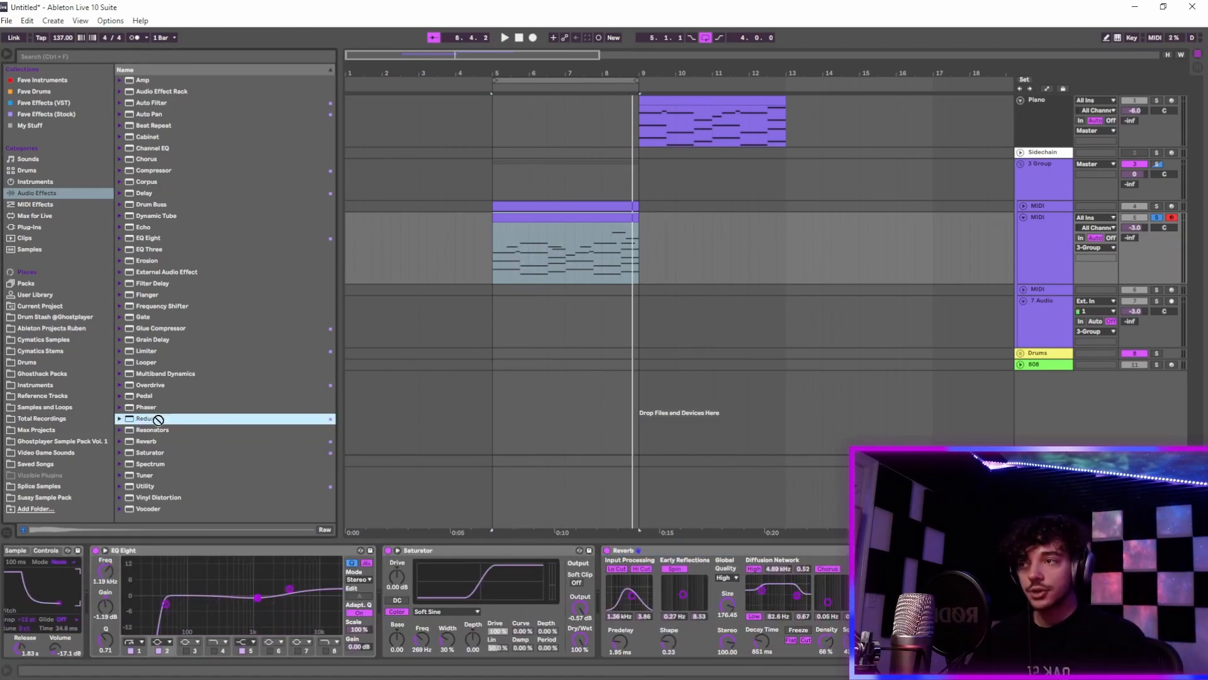
{"action": "left_click_drag", "start_coordinate": [158, 418], "coordinate": [981, 600]}
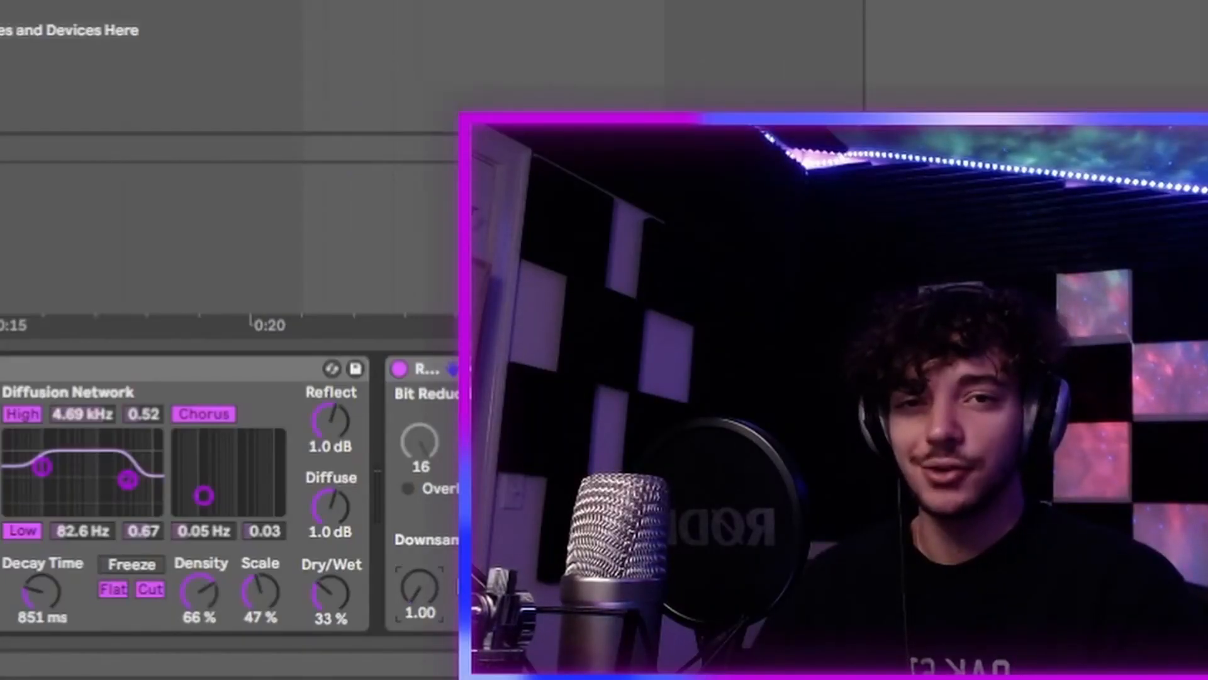
{"action": "left_click_drag", "start_coordinate": [833, 641], "coordinate": [833, 622]}
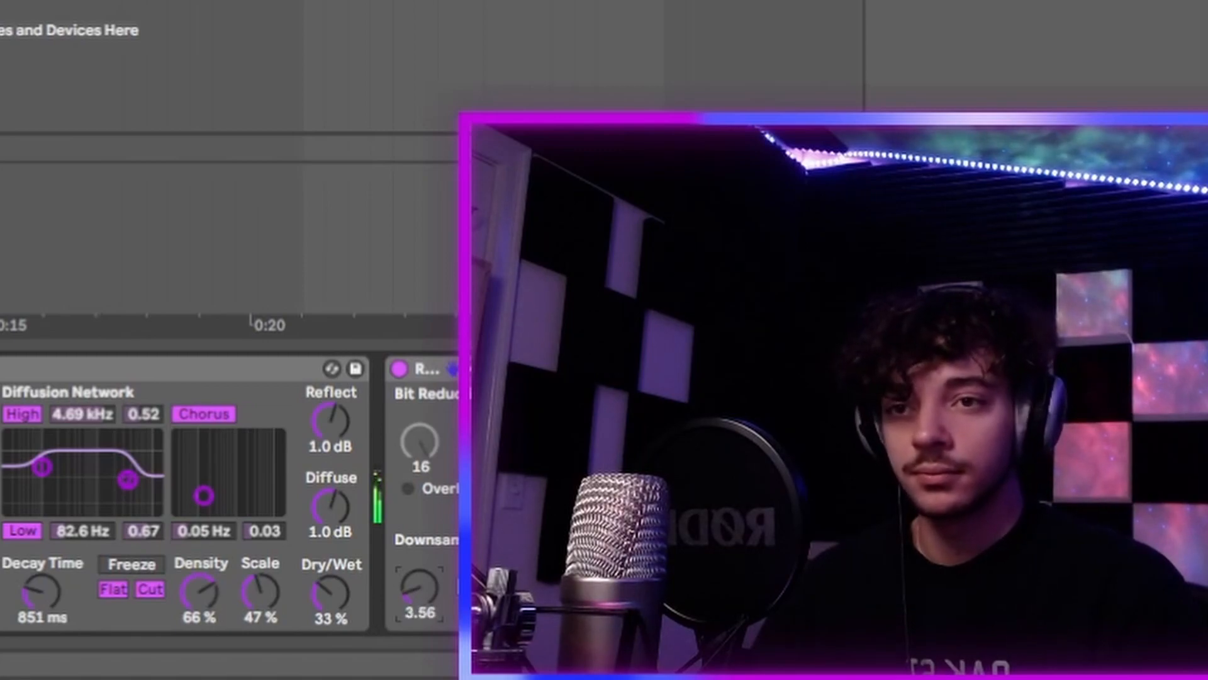
{"action": "left_click_drag", "start_coordinate": [420, 589], "coordinate": [420, 535]}
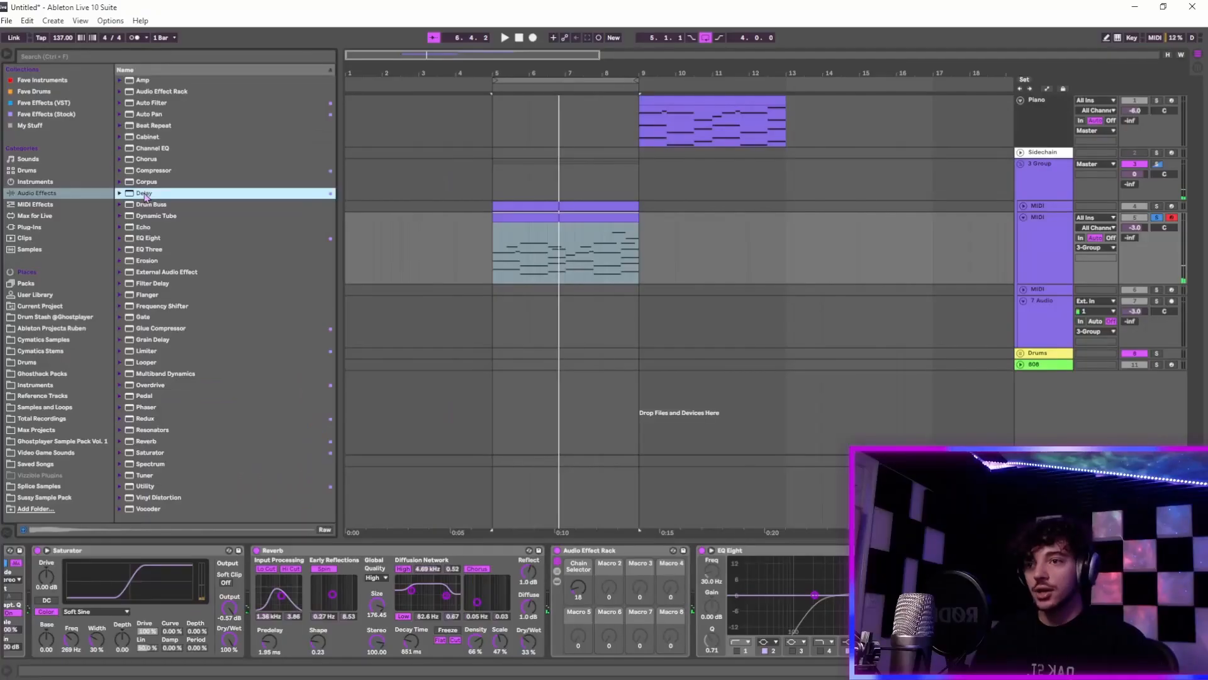
- Add a Delay after the last EQ Eight and group the pluck's whole device chain into an Instrument Rack
{"action": "left_click_drag", "start_coordinate": [272, 279], "coordinate": [708, 601]}
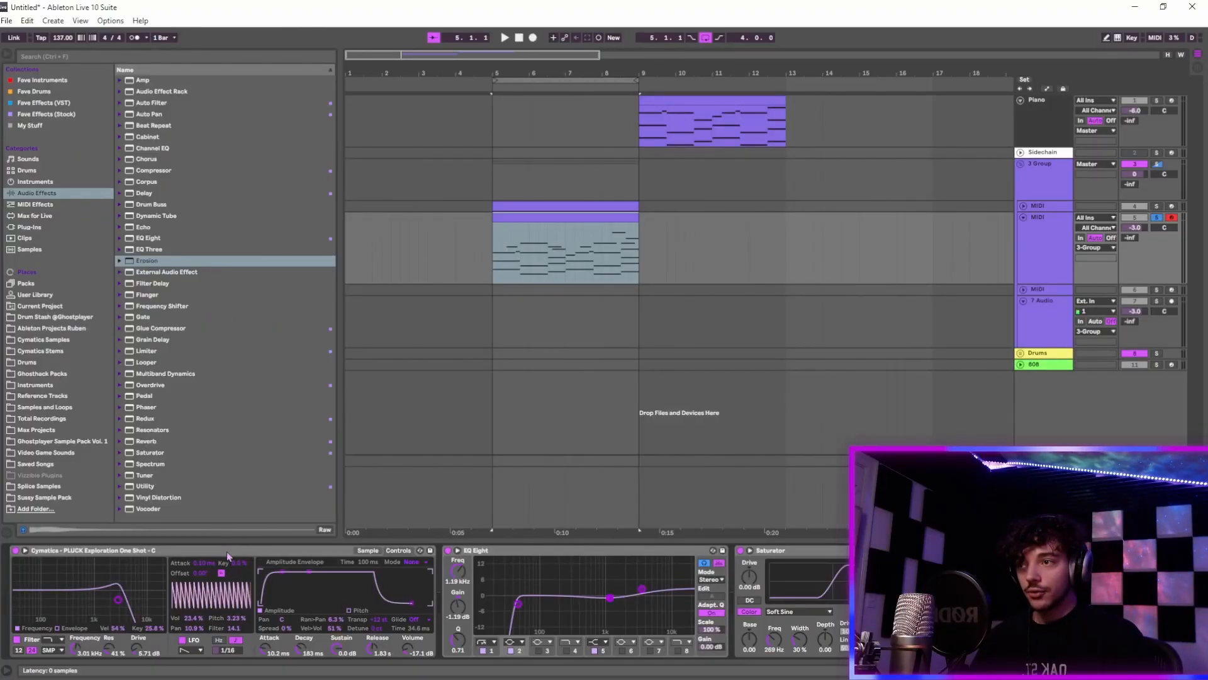
{"action": "left_click", "coordinate": [227, 551]}
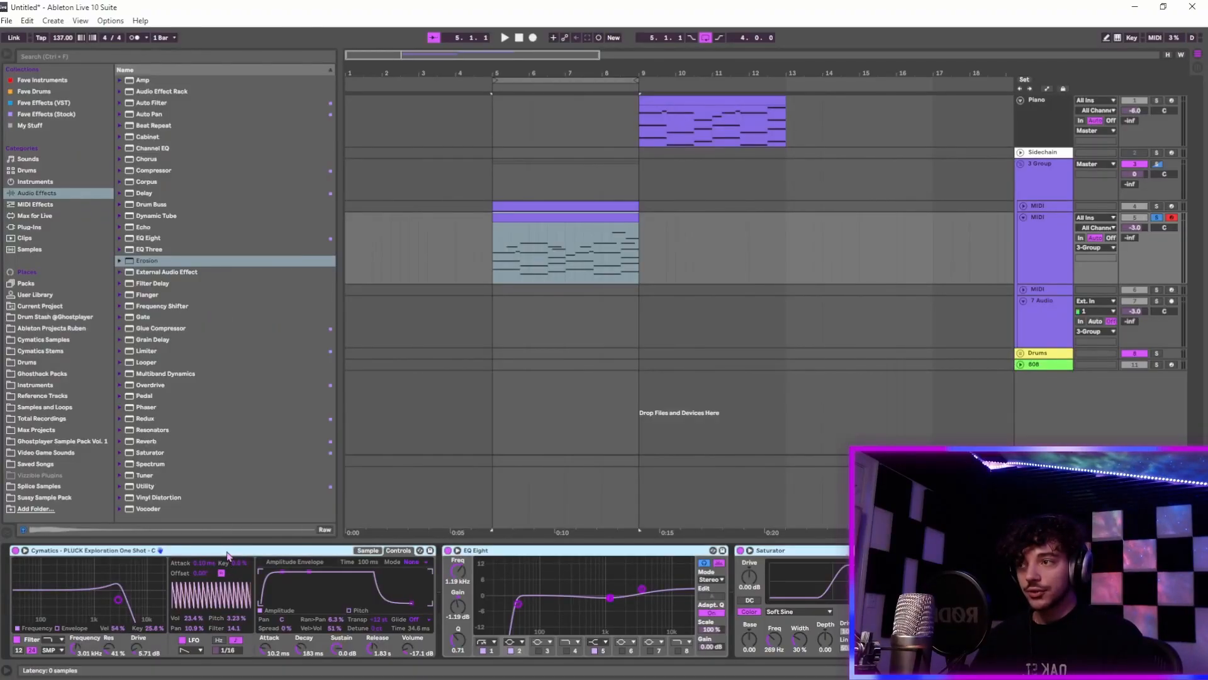
{"action": "key", "text": "ctrl+g"}
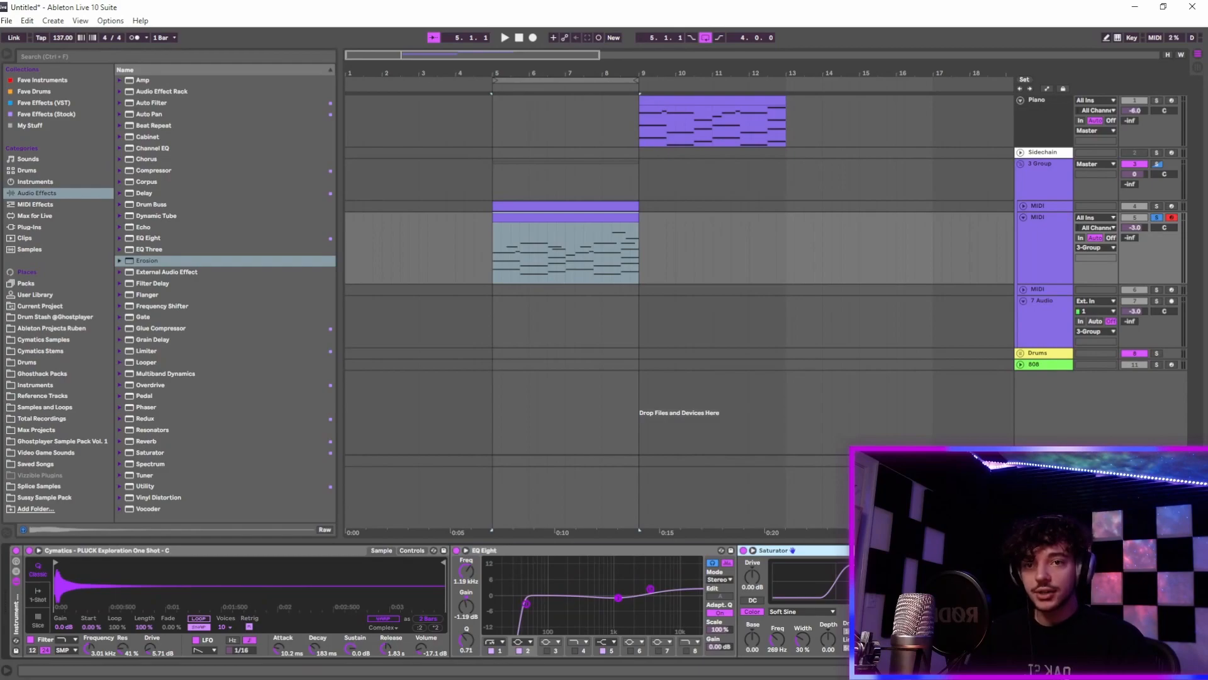
- Map the Audio Effect Rack's Chain Selector to Macro 1 of the Instrument Rack
{"action": "scroll", "coordinate": [699, 555], "scroll_direction": "right", "scroll_amount": 10}
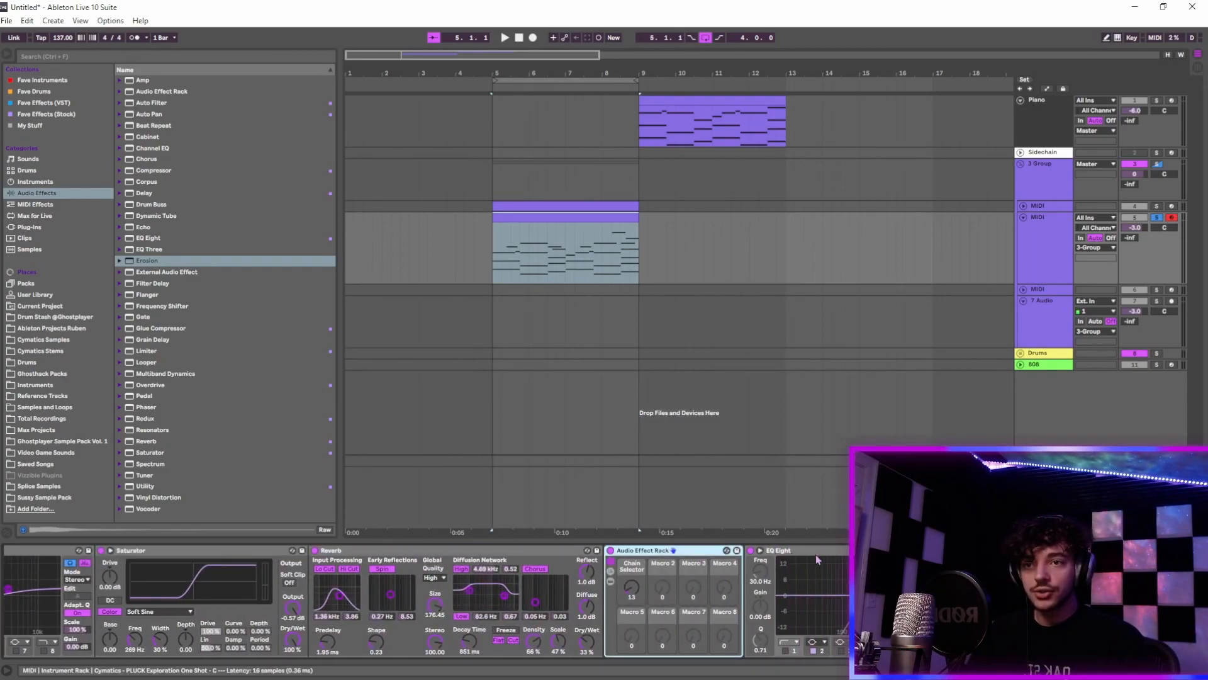
{"action": "left_click", "coordinate": [796, 550]}
{"action": "scroll", "coordinate": [595, 601], "scroll_direction": "right", "scroll_amount": 5}
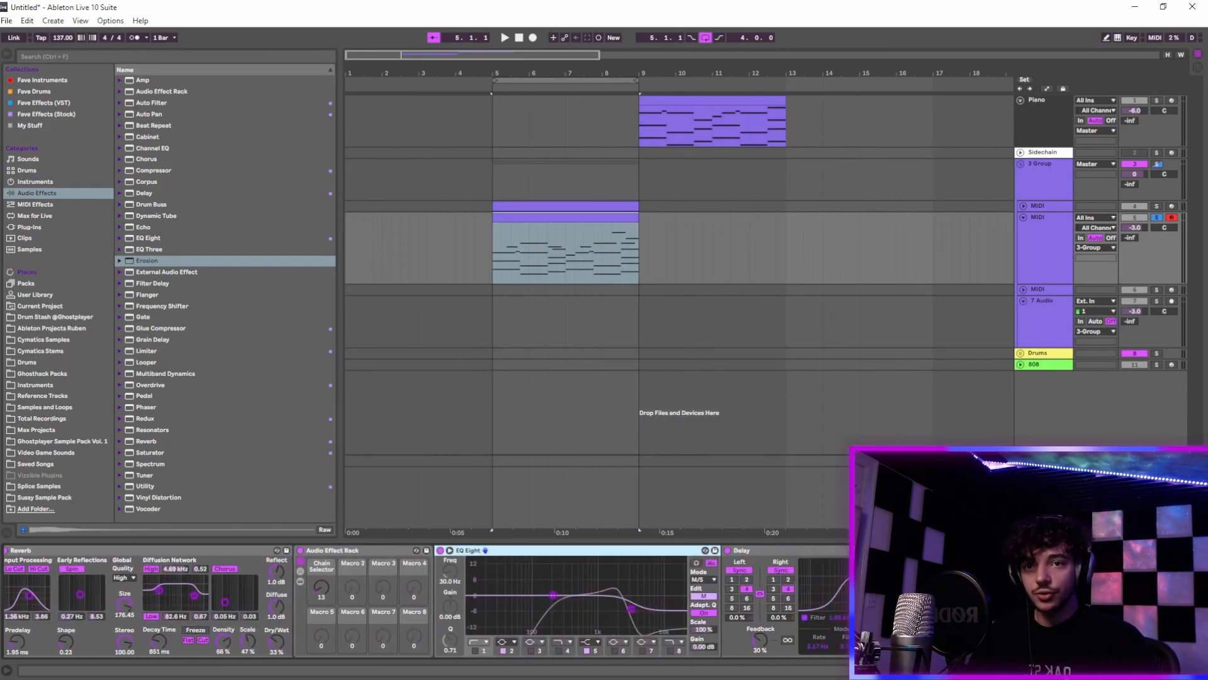
{"action": "left_click", "coordinate": [1120, 670]}
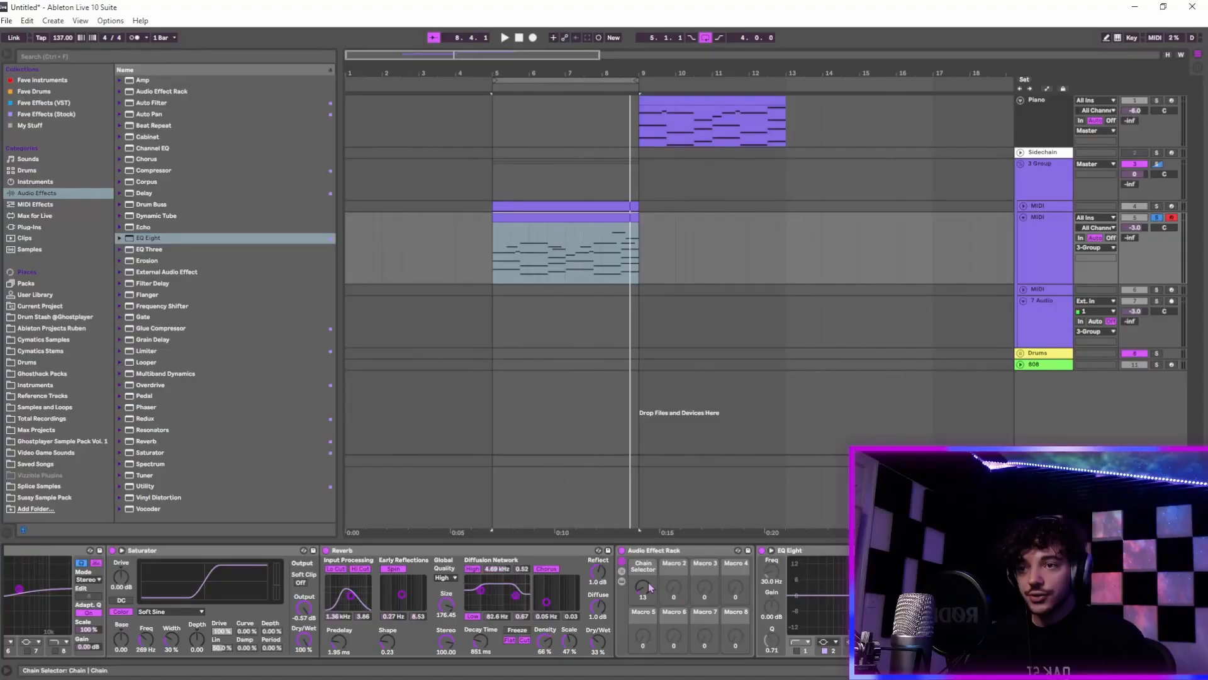
{"action": "right_click", "coordinate": [643, 587]}
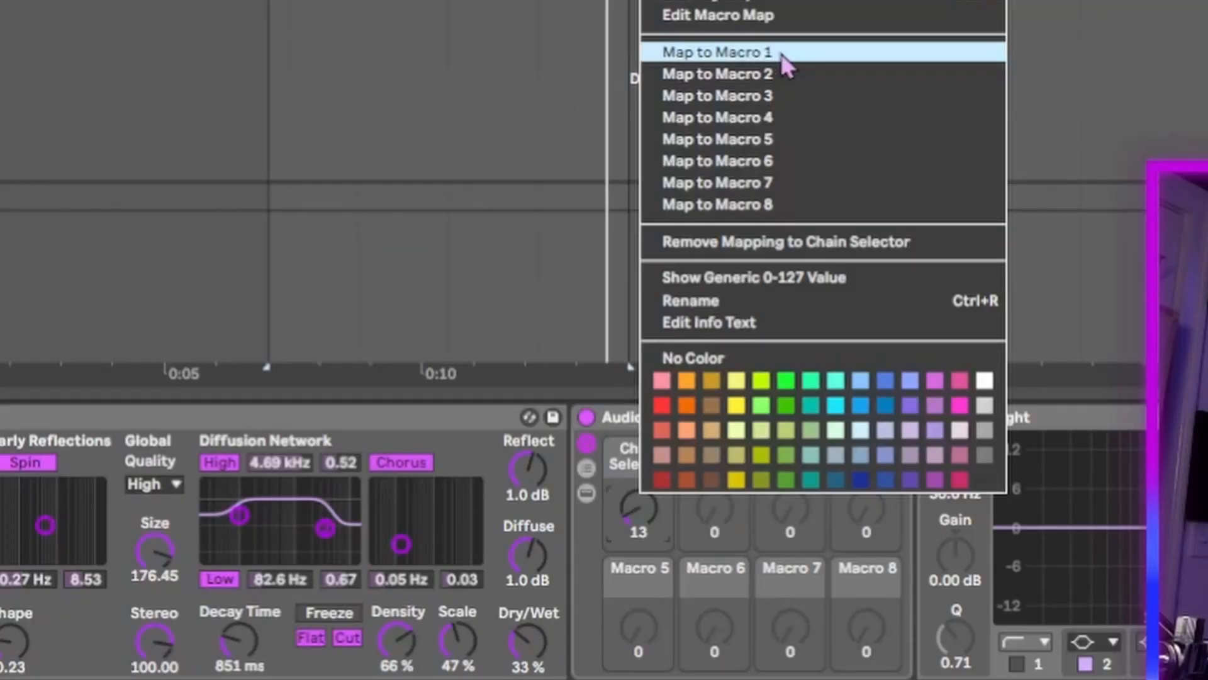
{"action": "left_click", "coordinate": [703, 404]}
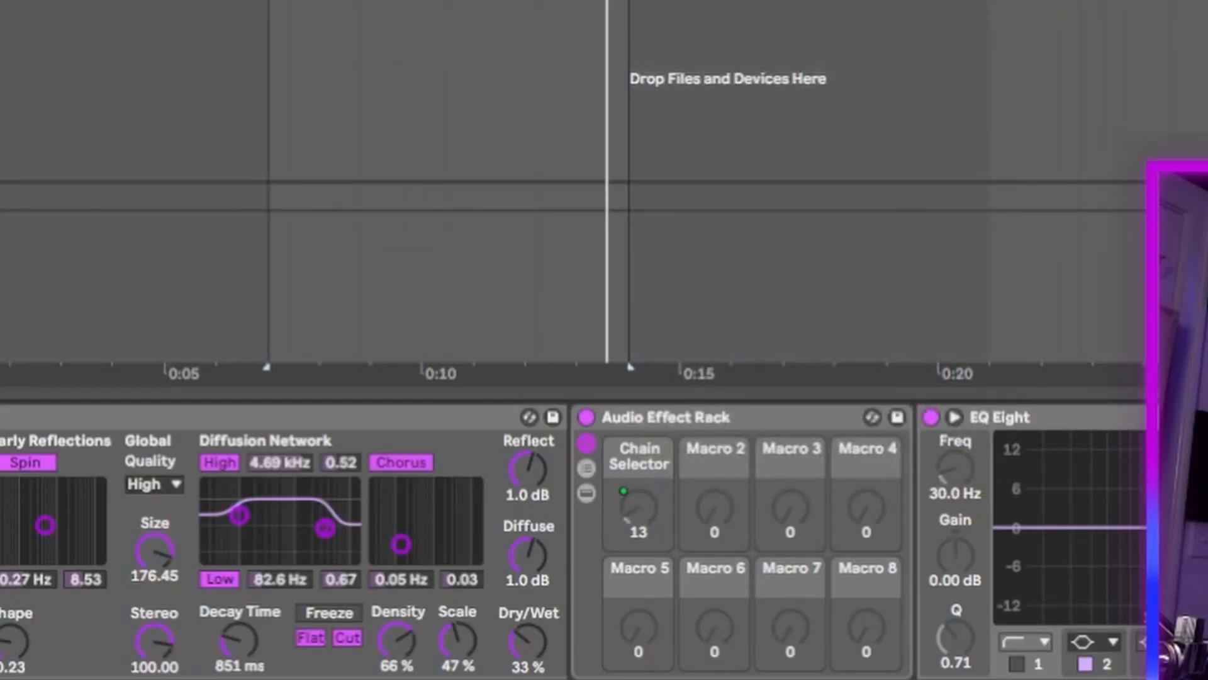
- Map the Erosion's Amount to Macro 1 of the Instrument Rack
{"action": "scroll", "coordinate": [586, 640], "scroll_direction": "left", "scroll_amount": 10}
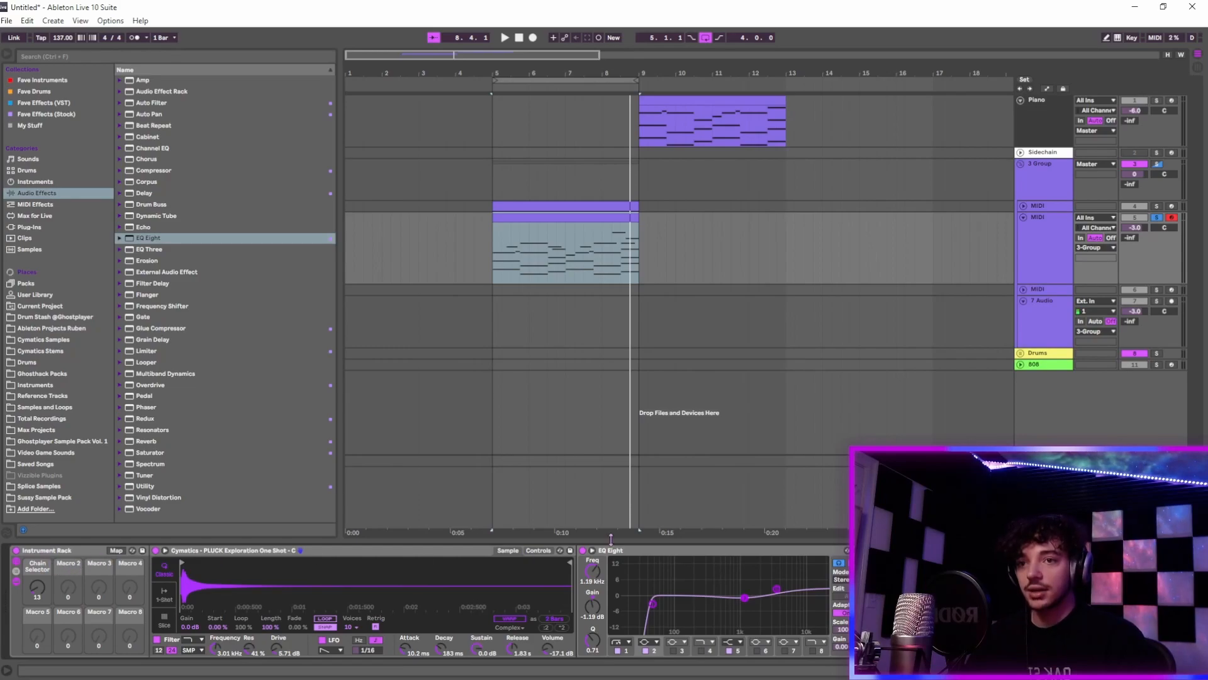
{"action": "scroll", "coordinate": [428, 601], "scroll_direction": "right", "scroll_amount": 10}
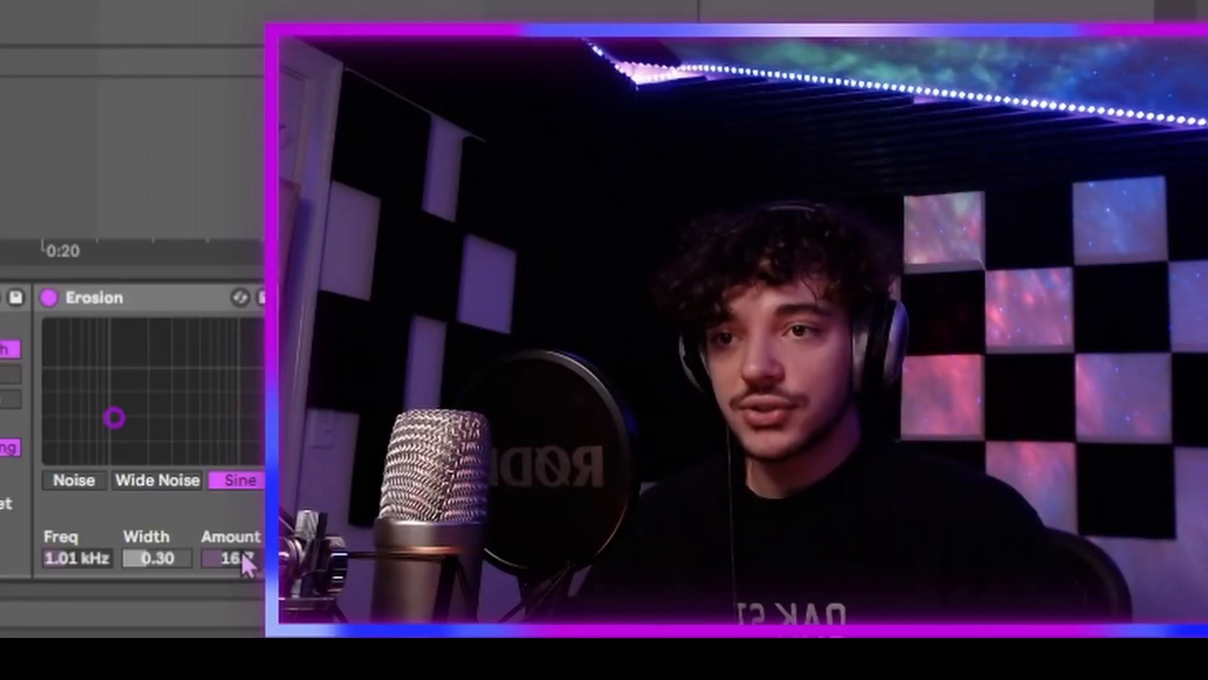
{"action": "left_click", "coordinate": [284, 368]}
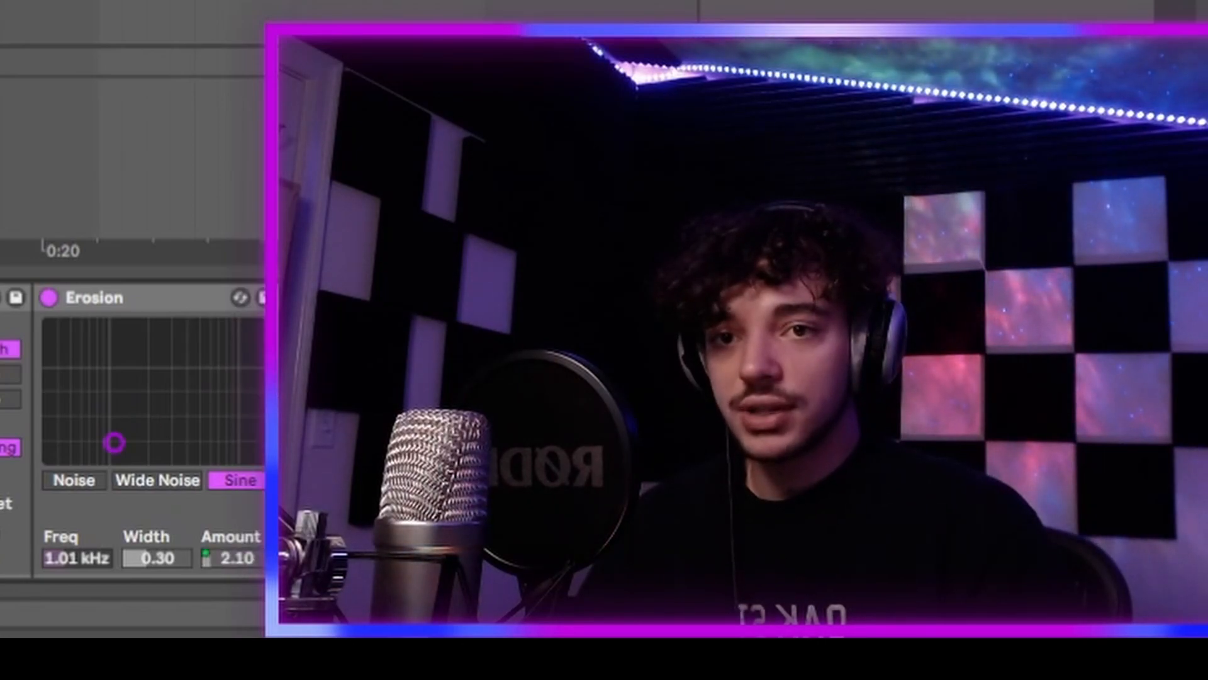
- Open the Instrument Rack's macro mappings and set the Erosion Amount's maximum to 20.0
{"action": "scroll", "coordinate": [283, 371], "scroll_direction": "left", "scroll_amount": 10}
{"action": "left_click", "coordinate": [116, 550]}
{"action": "left_click", "coordinate": [316, 94]}
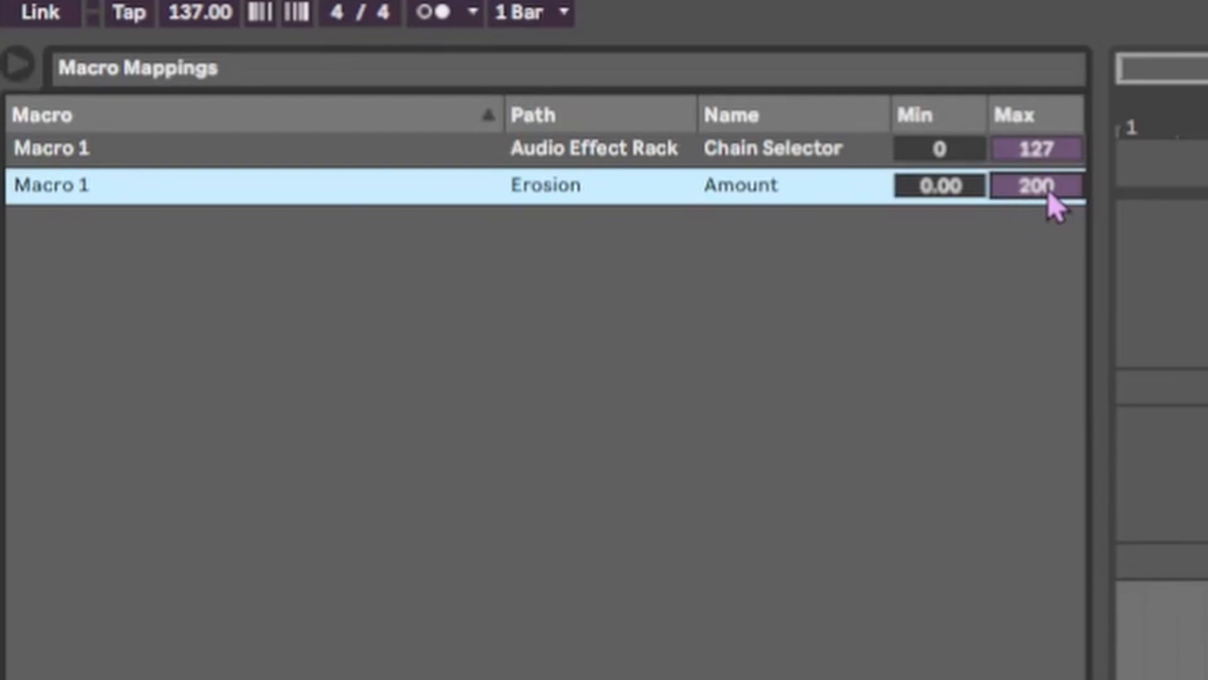
{"action": "left_click", "coordinate": [942, 194]}
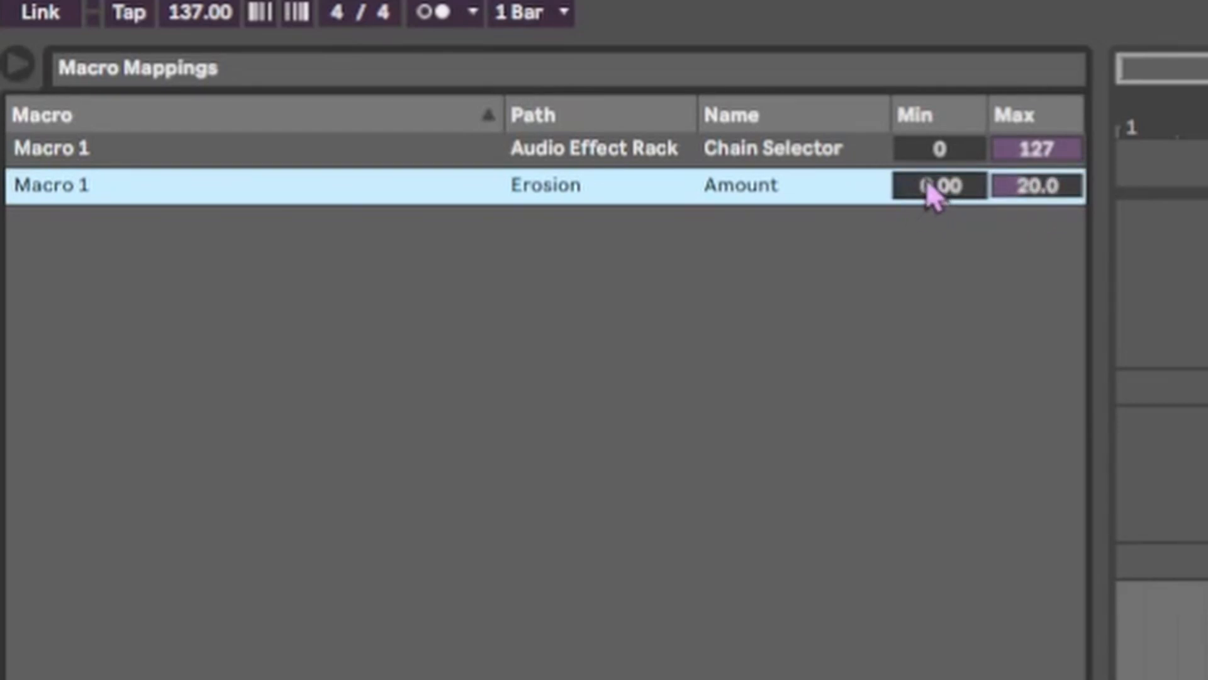
- Lower the Chain Selector mapping's maximum to 14 and adjust its minimum
{"action": "left_click", "coordinate": [961, 161]}
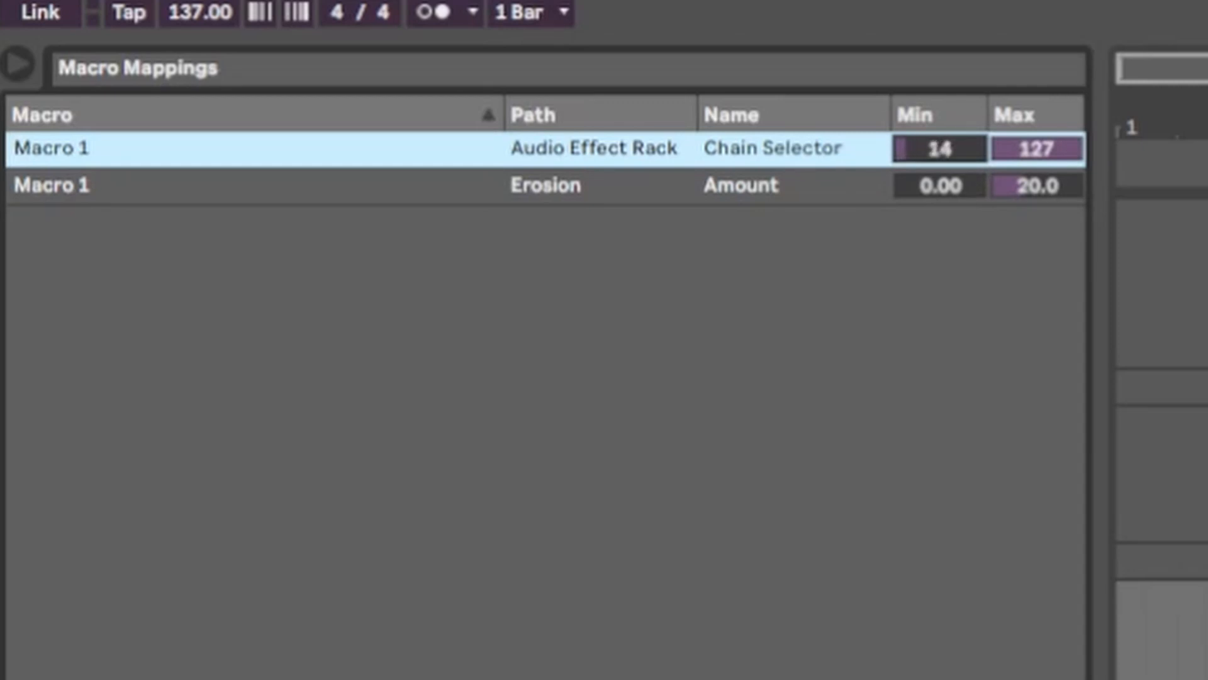
{"action": "left_click_drag", "start_coordinate": [1006, 154], "coordinate": [1005, 265]}
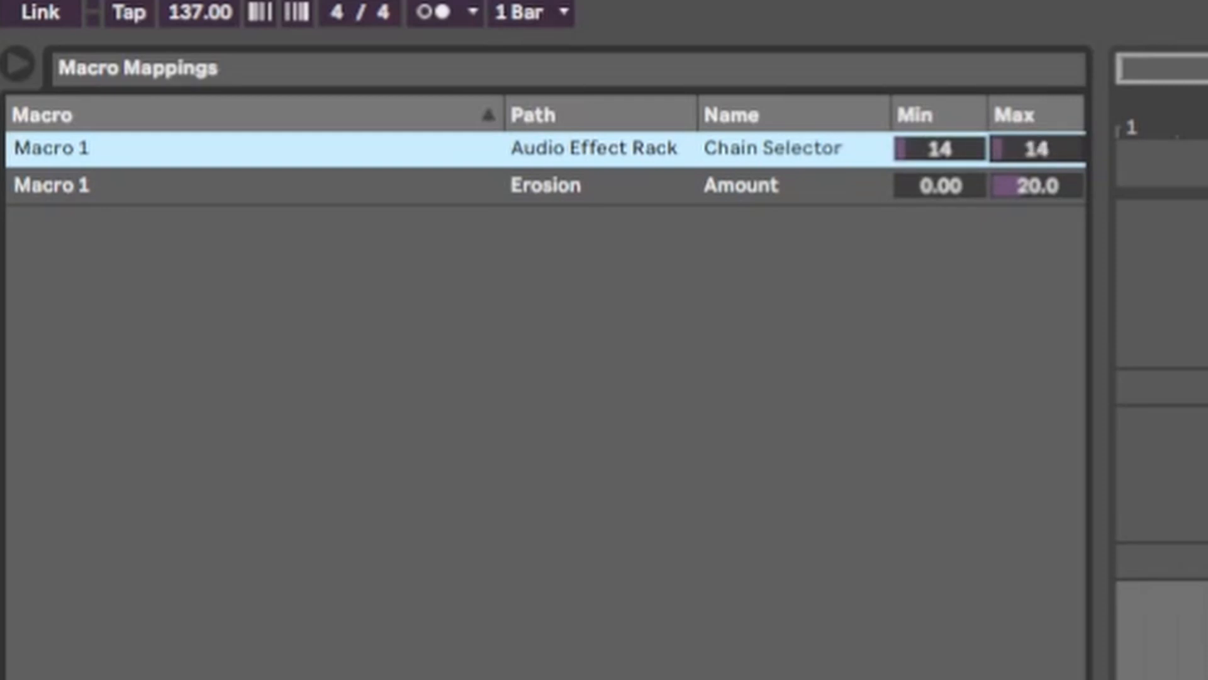
{"action": "left_click_drag", "start_coordinate": [945, 154], "coordinate": [946, 146]}
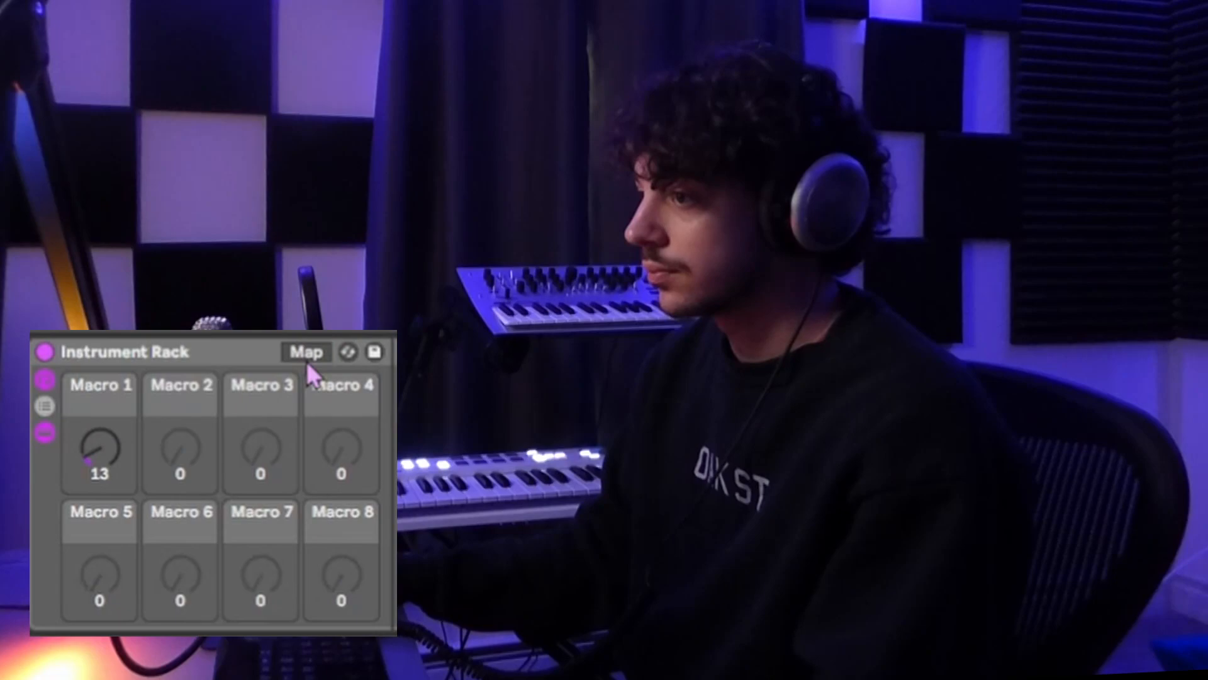
- Set the Instrument Rack's Macro 1 to 0 and test it by sweeping the knob upward
{"action": "left_click_drag", "start_coordinate": [101, 460], "coordinate": [100, 504]}
{"action": "type", "text": "1"}
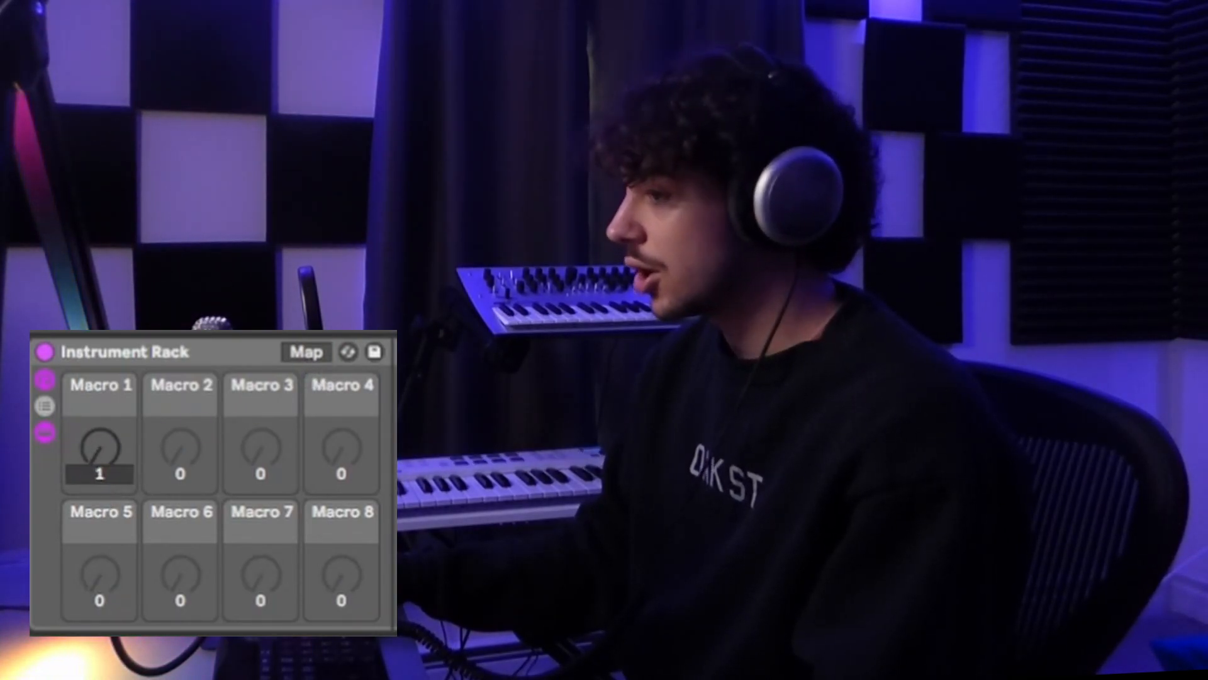
{"action": "key", "text": "BackSpace"}
{"action": "type", "text": "0"}
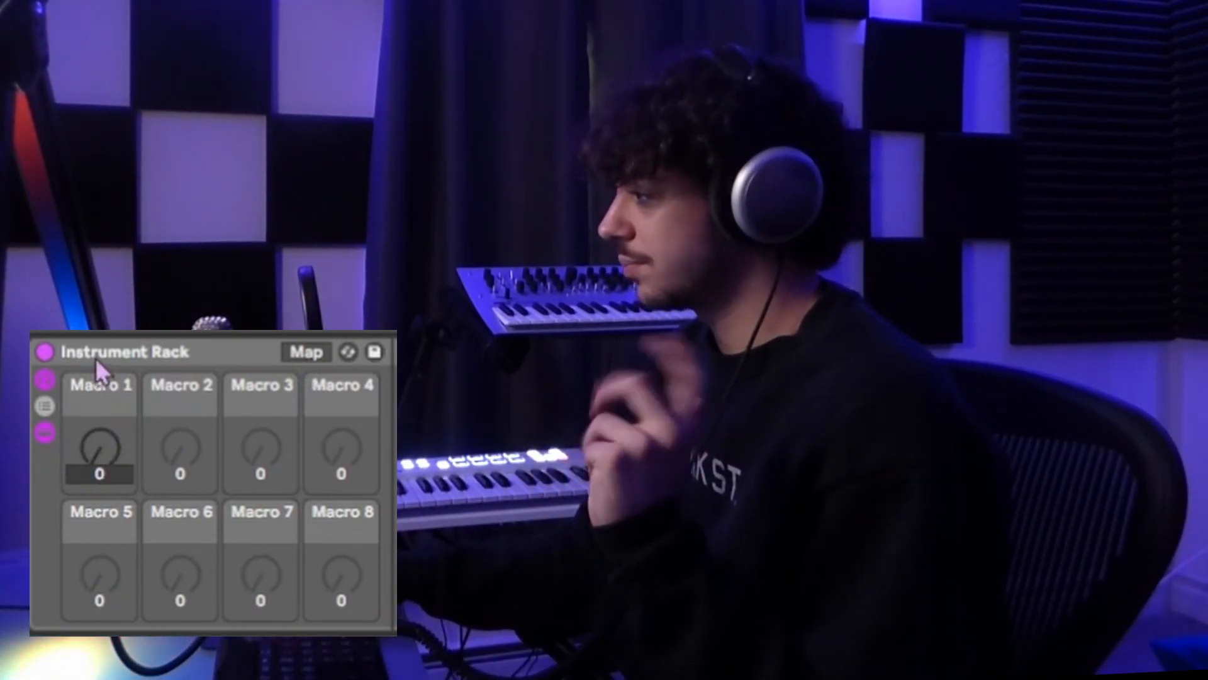
{"action": "left_click_drag", "start_coordinate": [102, 464], "coordinate": [102, 403]}
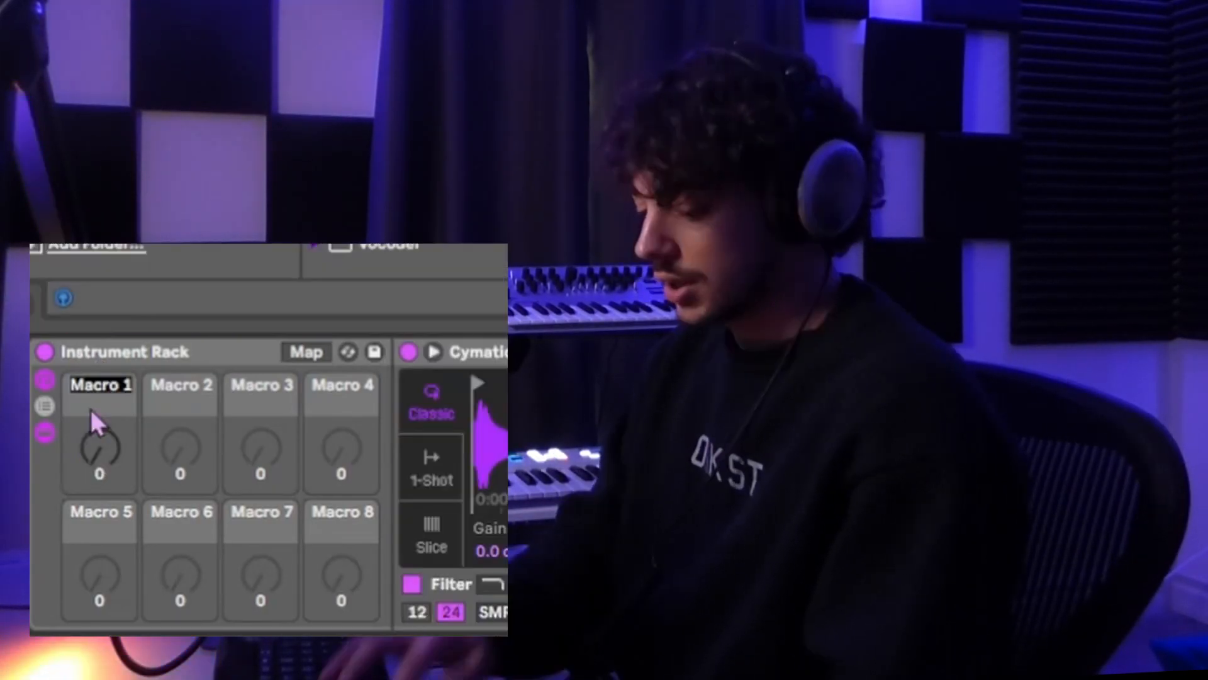
- Rename Macro 1 to Bitcrush and color it bright pink
{"action": "type", "text": "Bitcrush"}
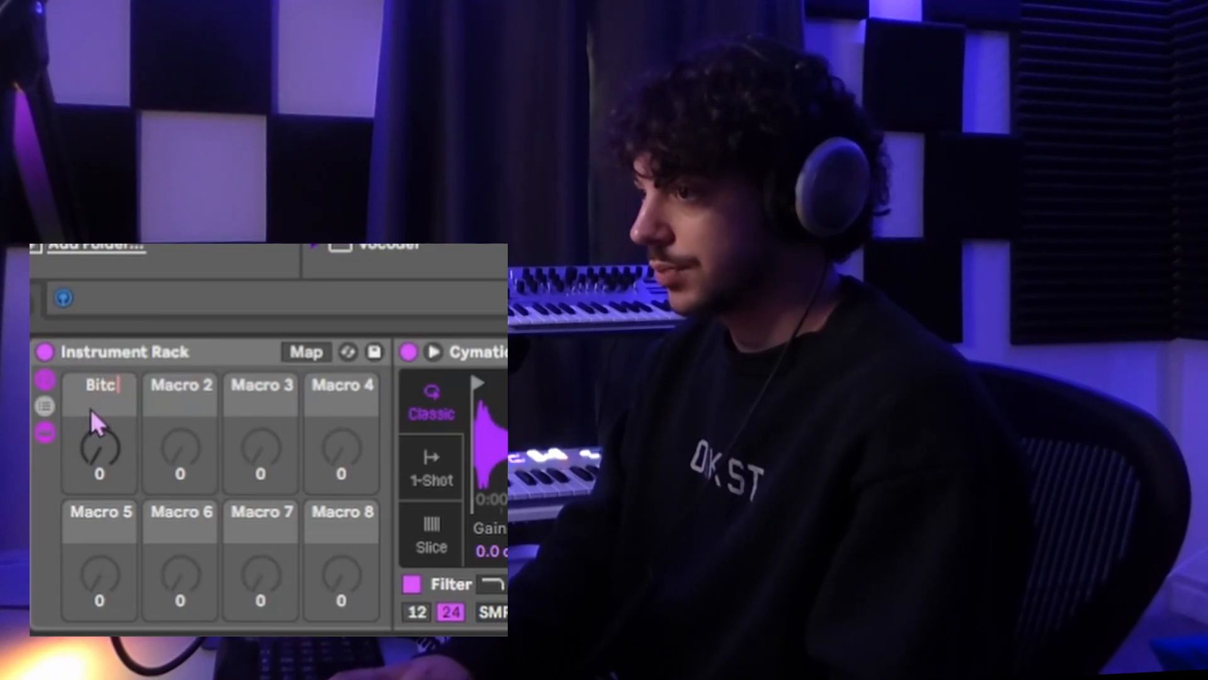
{"action": "key", "text": "Return"}
{"action": "right_click", "coordinate": [89, 407]}
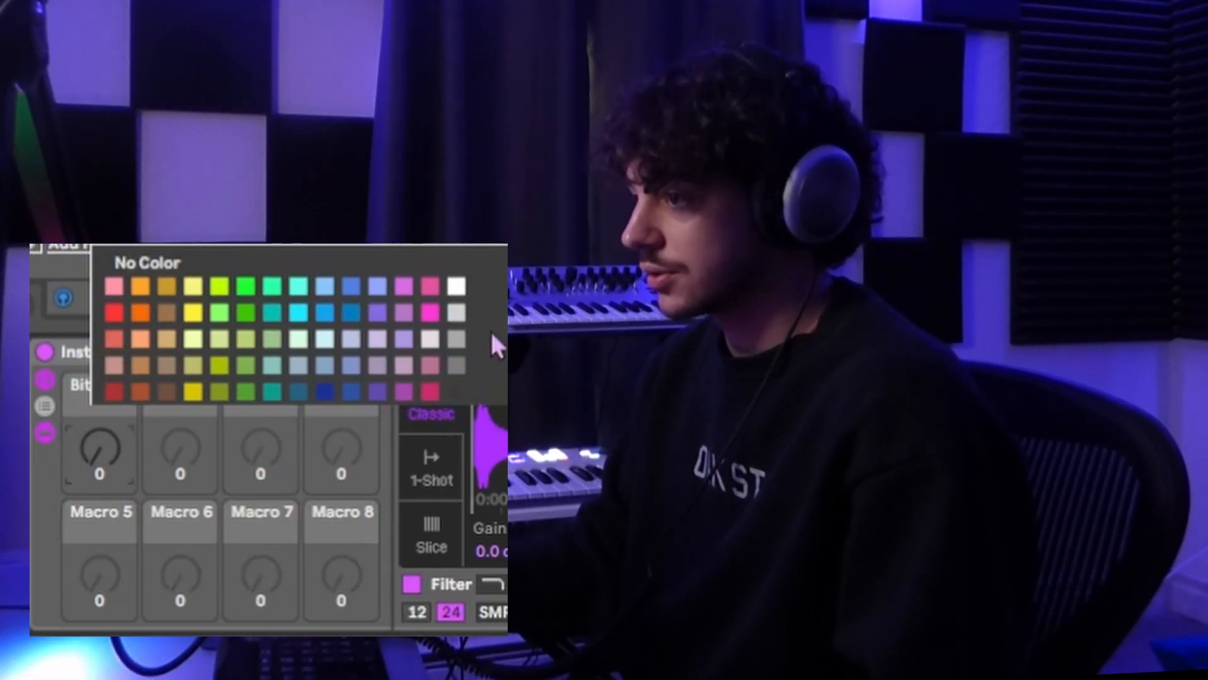
{"action": "left_click", "coordinate": [431, 313]}
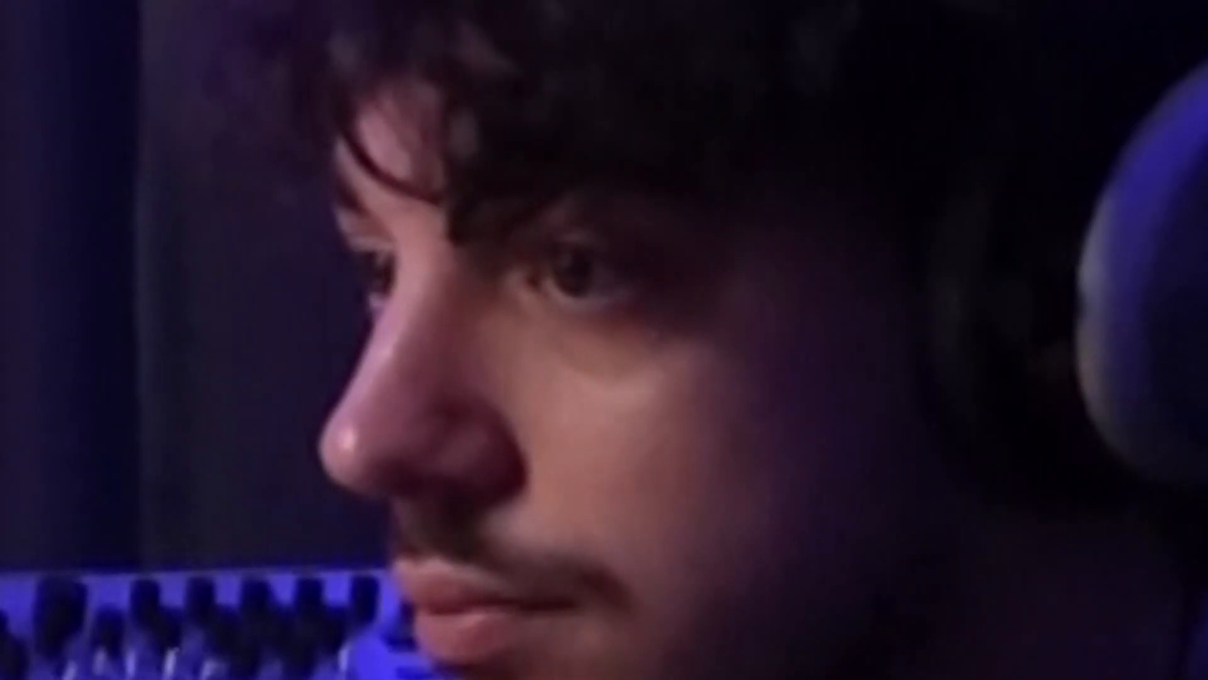
- Map the Simpler's filter frequency to Macro 2 of the Instrument Rack
{"action": "right_click", "coordinate": [531, 464]}
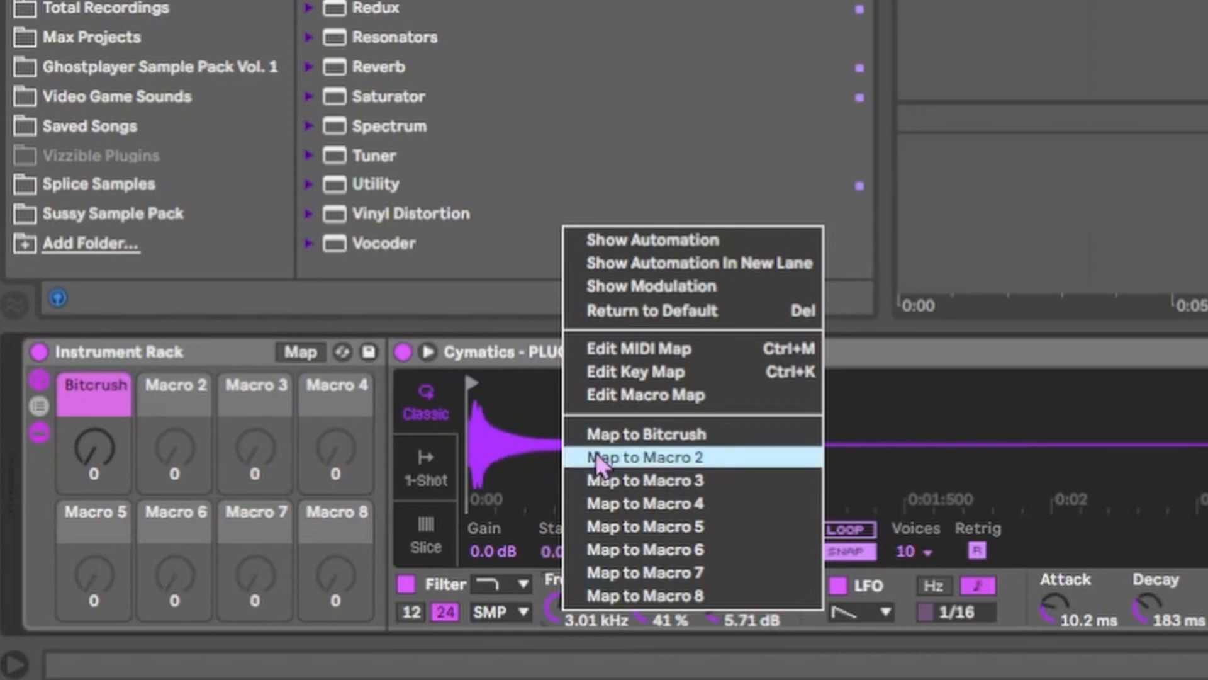
{"action": "left_click", "coordinate": [595, 457]}
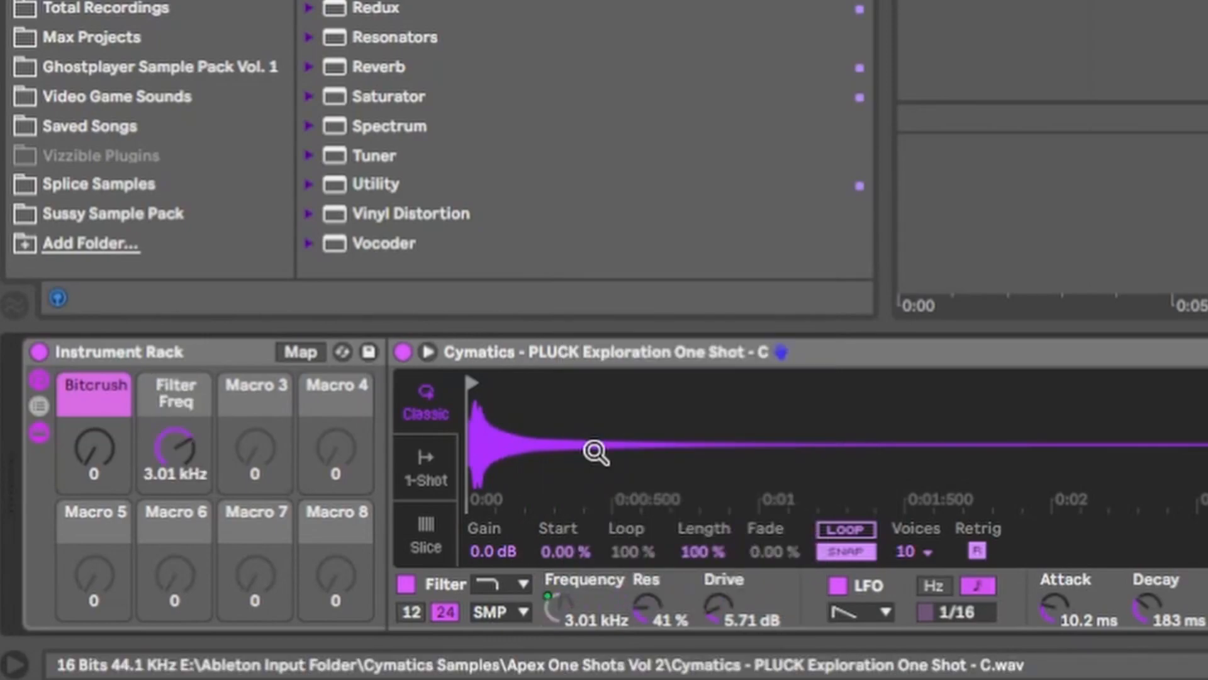
{"action": "right_click", "coordinate": [192, 400]}
{"action": "left_click", "coordinate": [177, 430]}
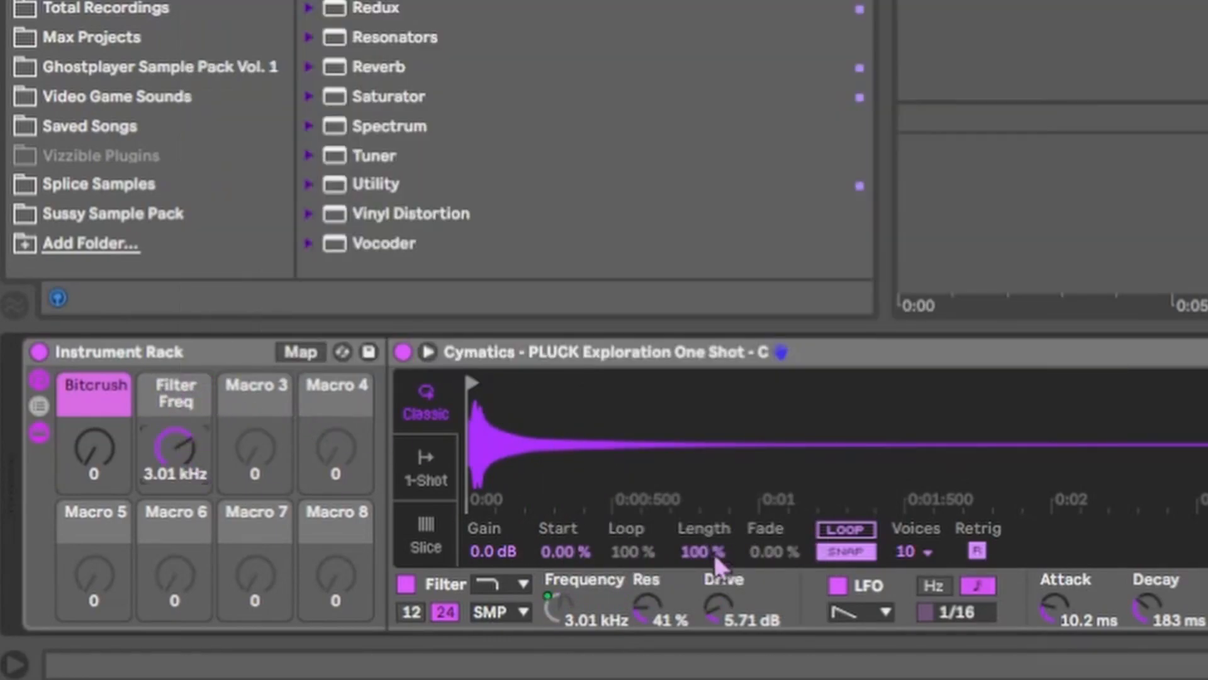
- Map the Saturator's Drive to Macro 3 and its Output to Macro 4 of the Instrument Rack
{"action": "left_click", "coordinate": [575, 614]}
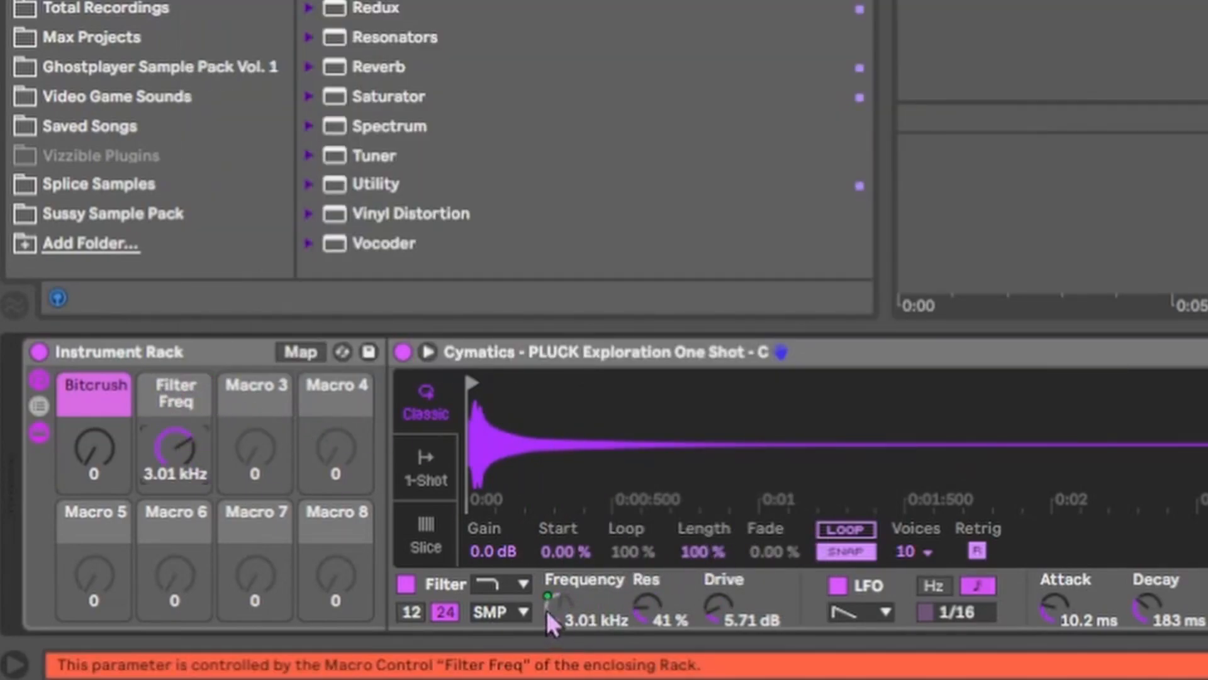
{"action": "left_click", "coordinate": [720, 354]}
{"action": "scroll", "coordinate": [604, 485], "scroll_direction": "right", "scroll_amount": 10}
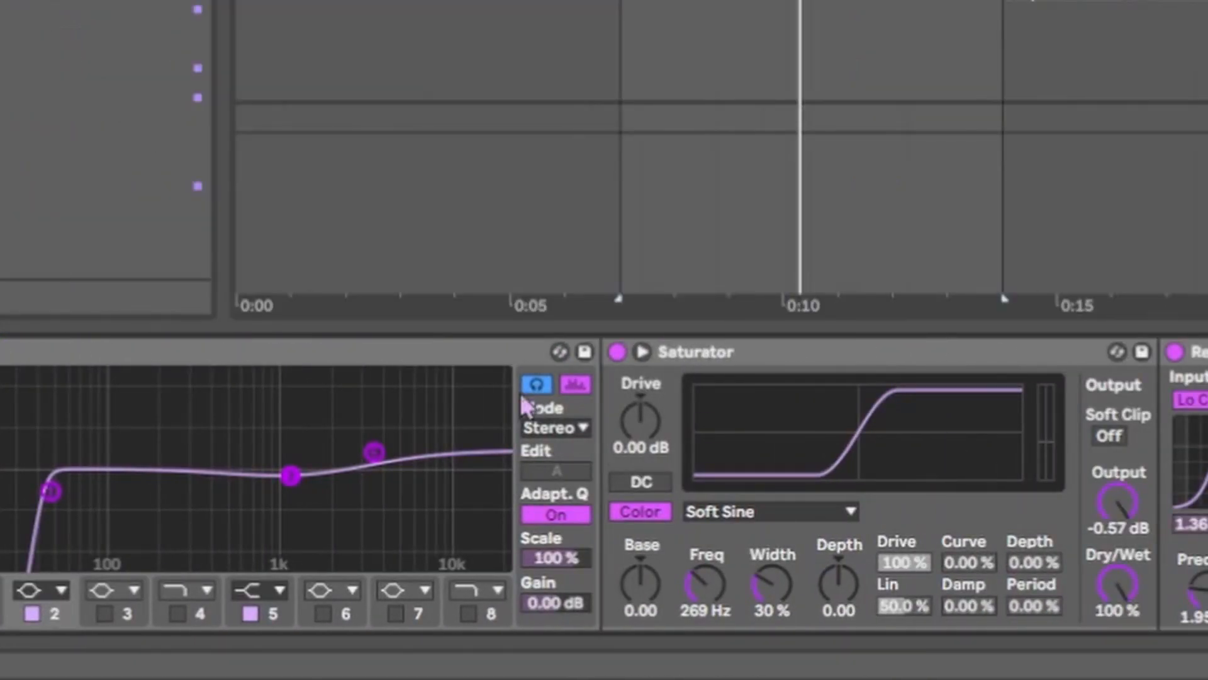
{"action": "left_click", "coordinate": [728, 396]}
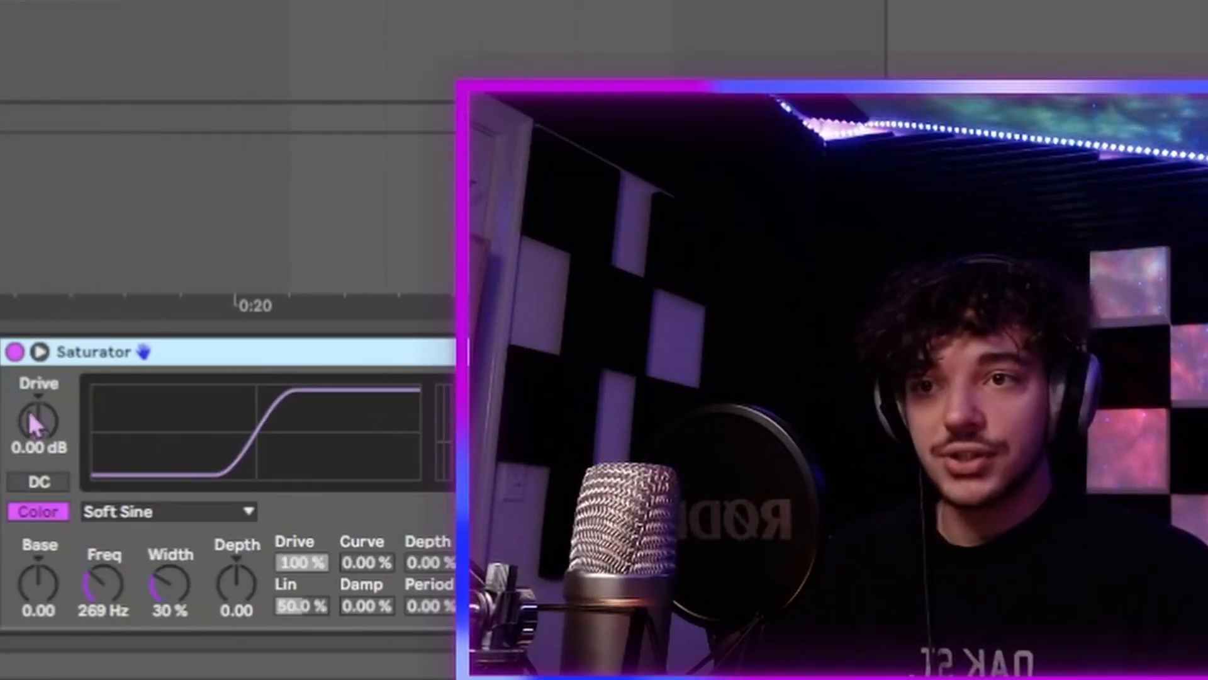
{"action": "right_click", "coordinate": [640, 421]}
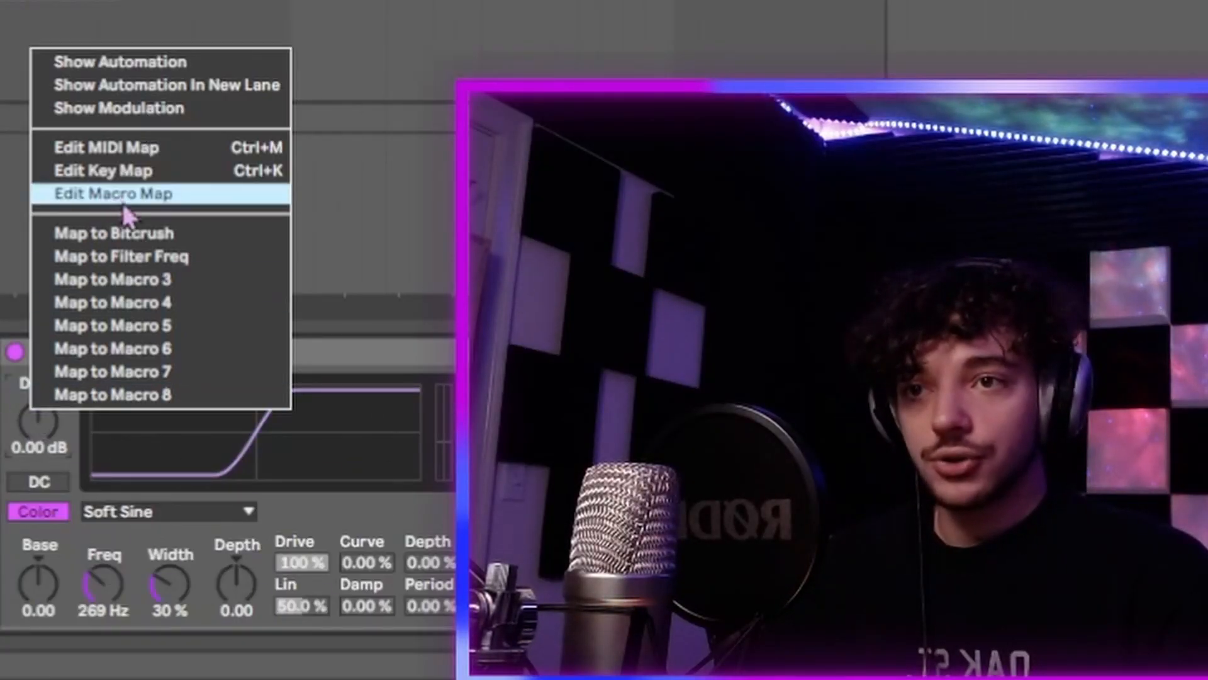
{"action": "left_click", "coordinate": [143, 278]}
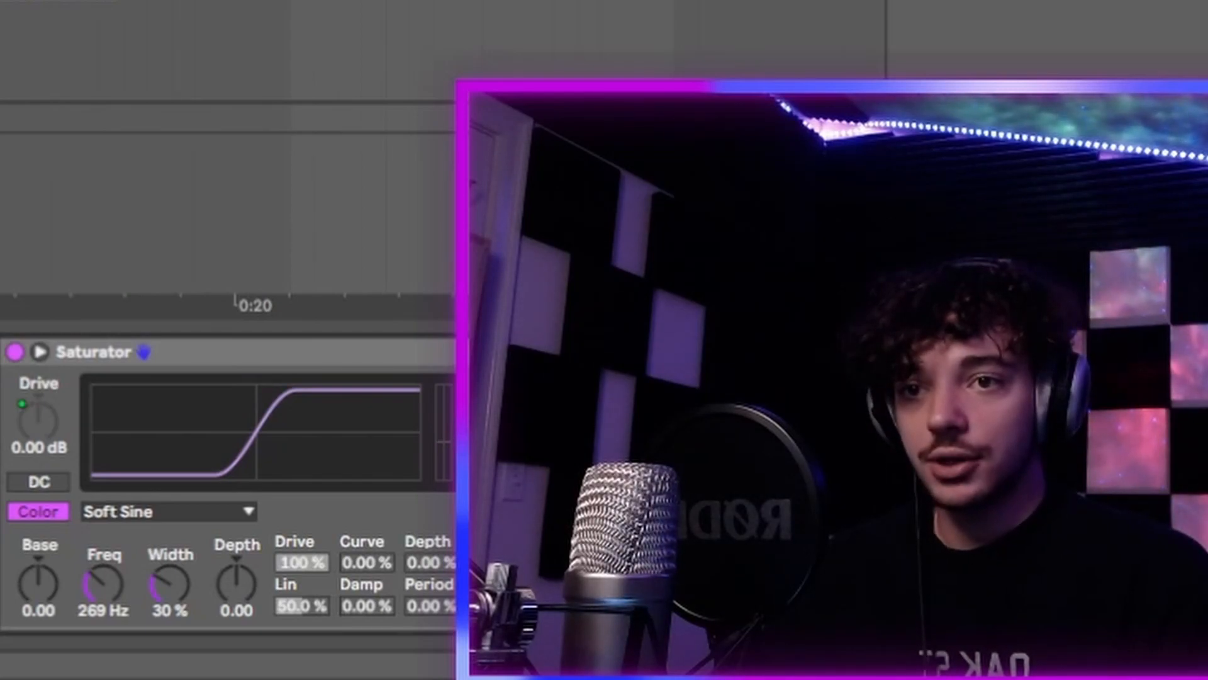
{"action": "scroll", "coordinate": [228, 490], "scroll_direction": "right", "scroll_amount": 5}
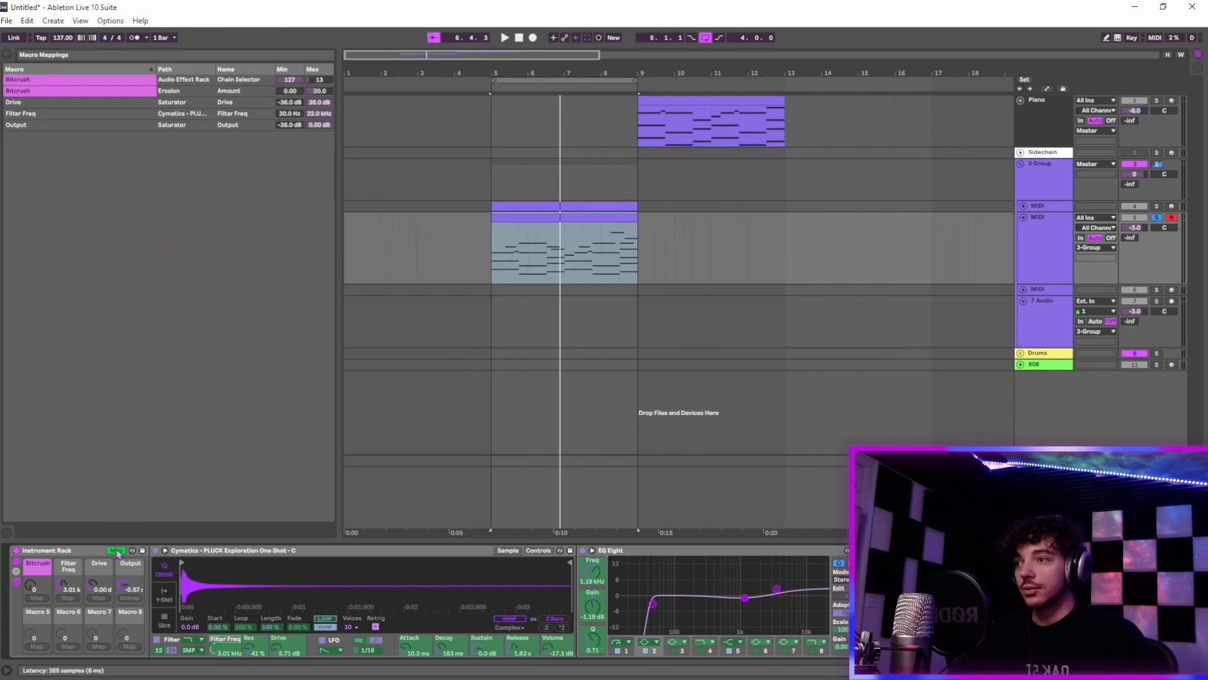
- Enter macro mapping for the Instrument Rack and set the Filter Freq mapping's minimum to 2.30 kHz
{"action": "left_click", "coordinate": [117, 552]}
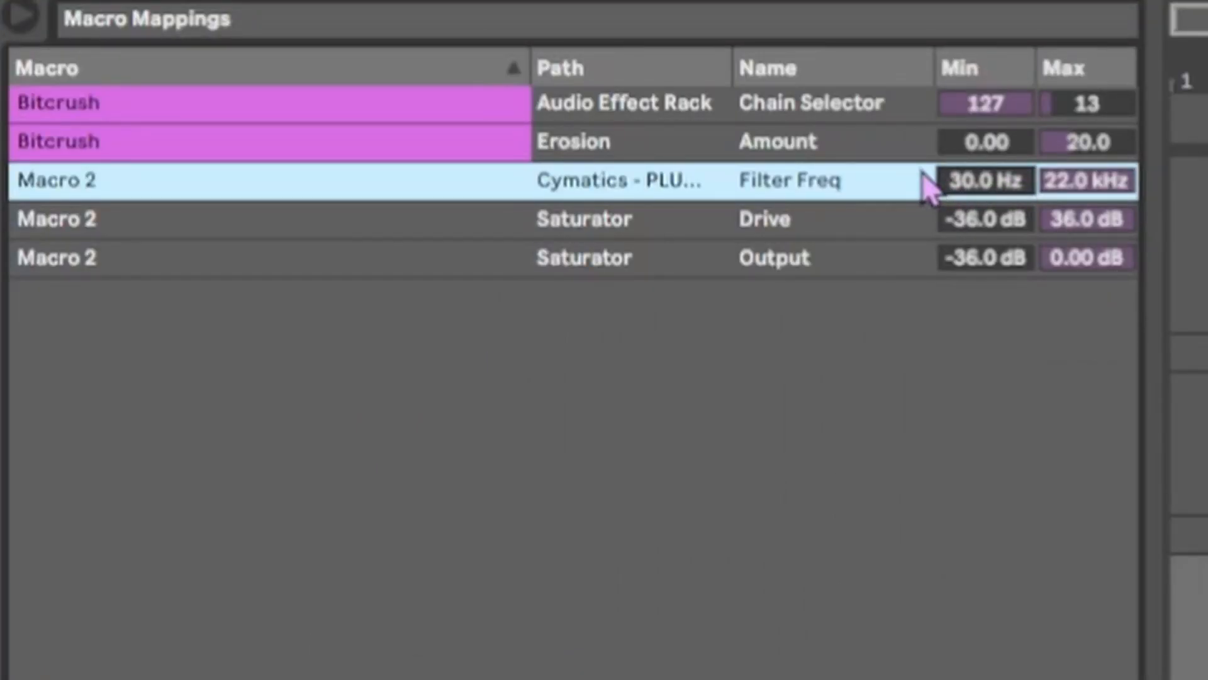
{"action": "type", "text": "2."}
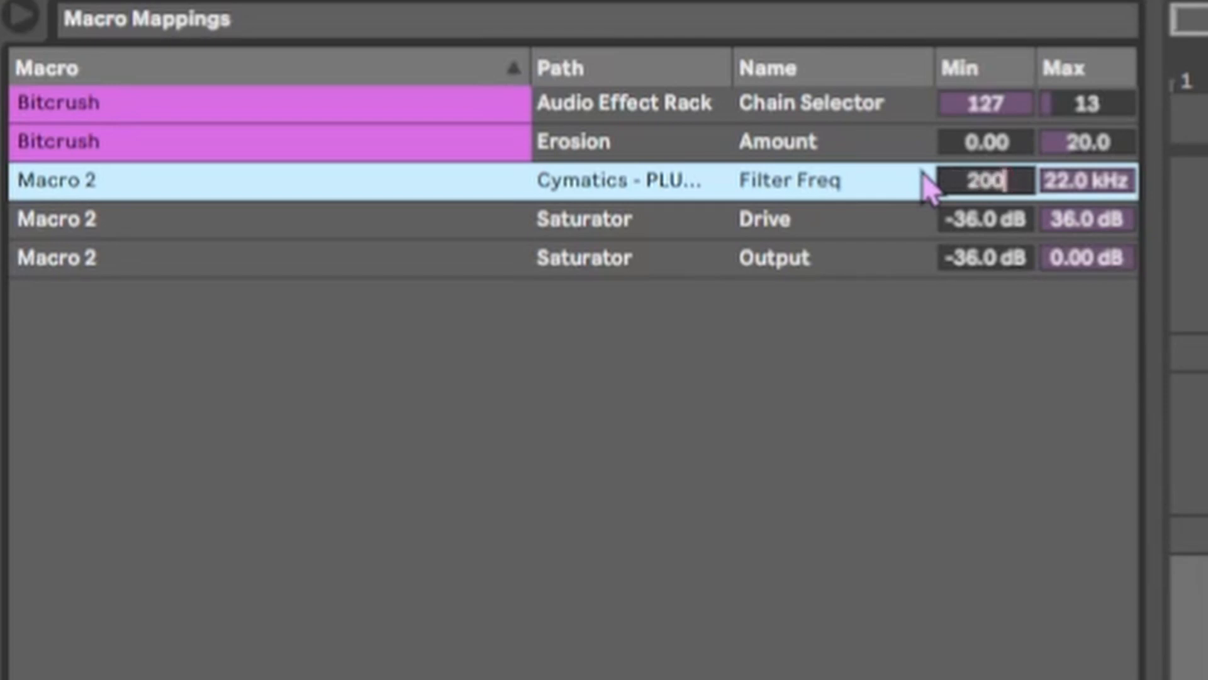
{"action": "type", "text": "30"}
{"action": "key", "text": "Return"}
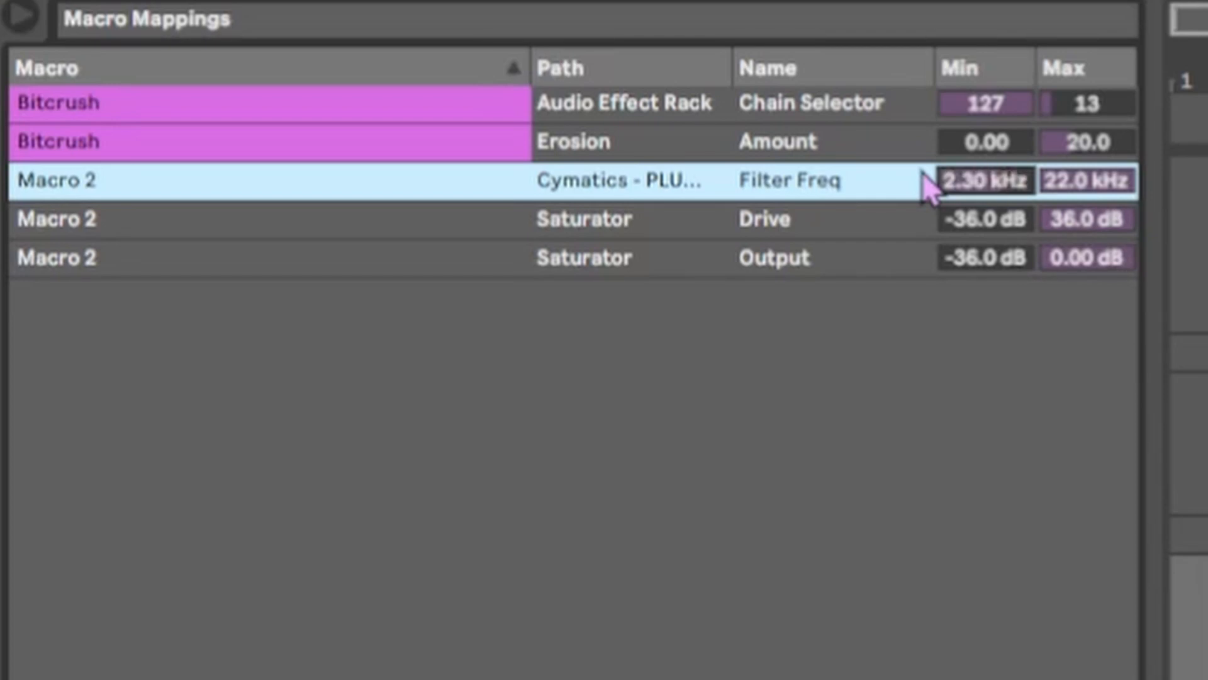
{"action": "left_click", "coordinate": [1086, 181]}
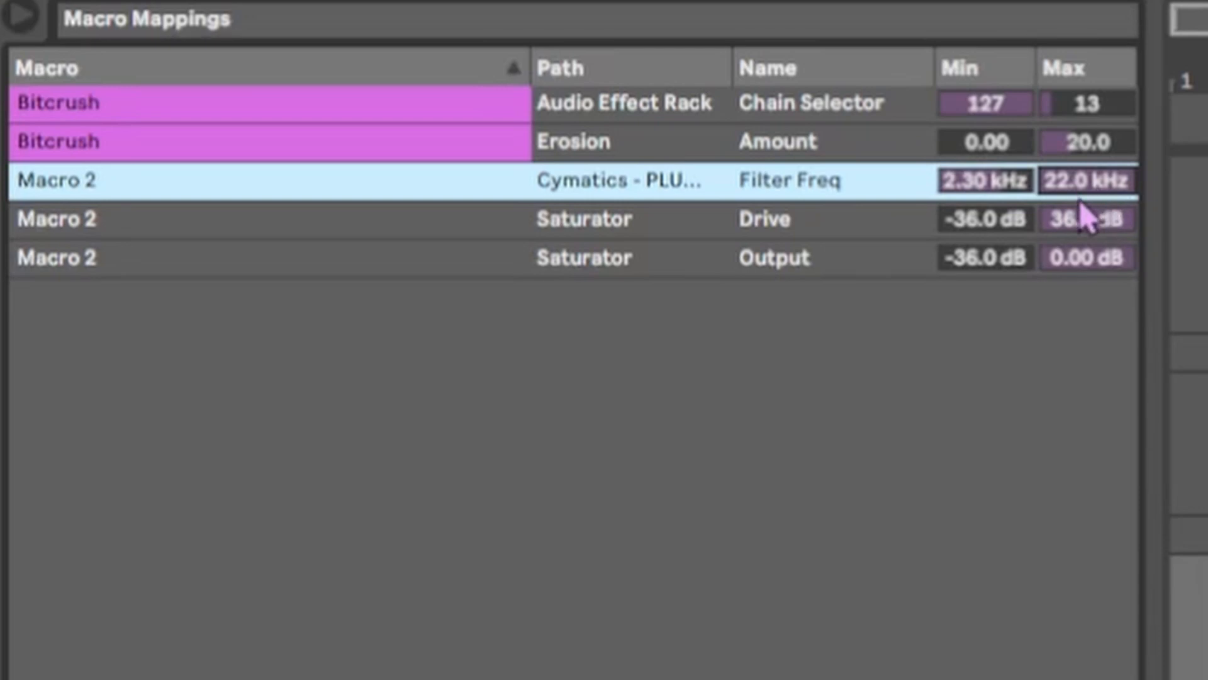
{"action": "type", "text": "2"}
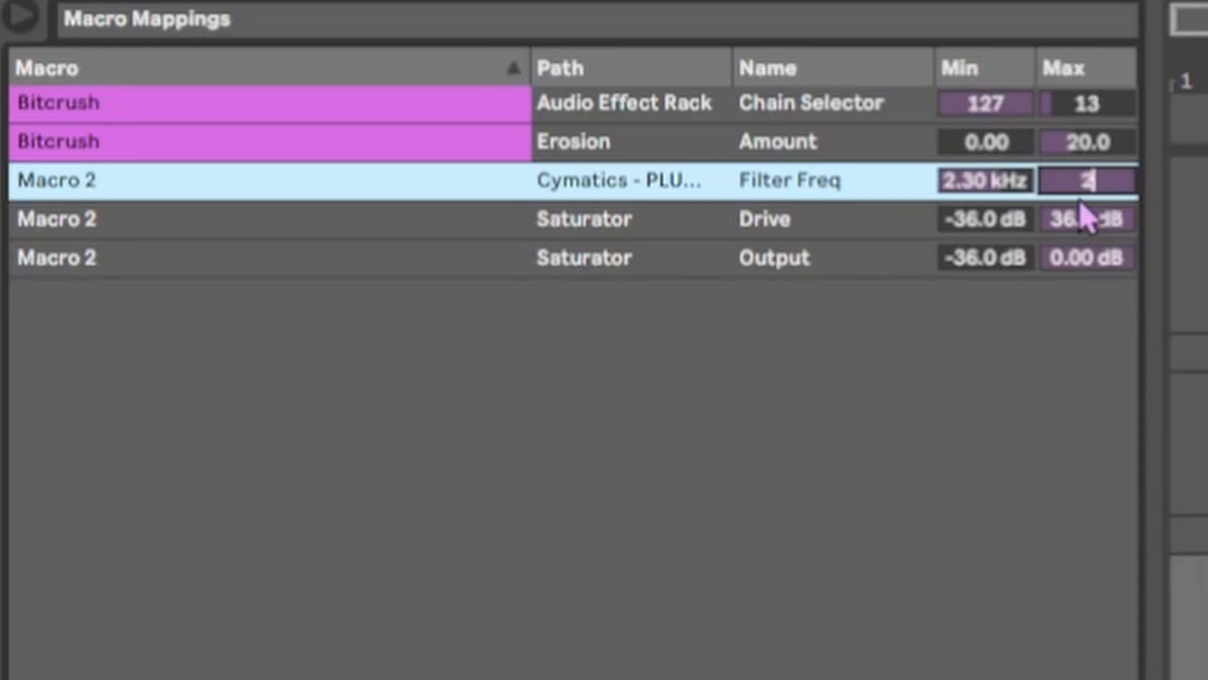
{"action": "type", "text": "02"}
{"action": "key", "text": "Return"}
{"action": "key", "text": "ctrl+z"}
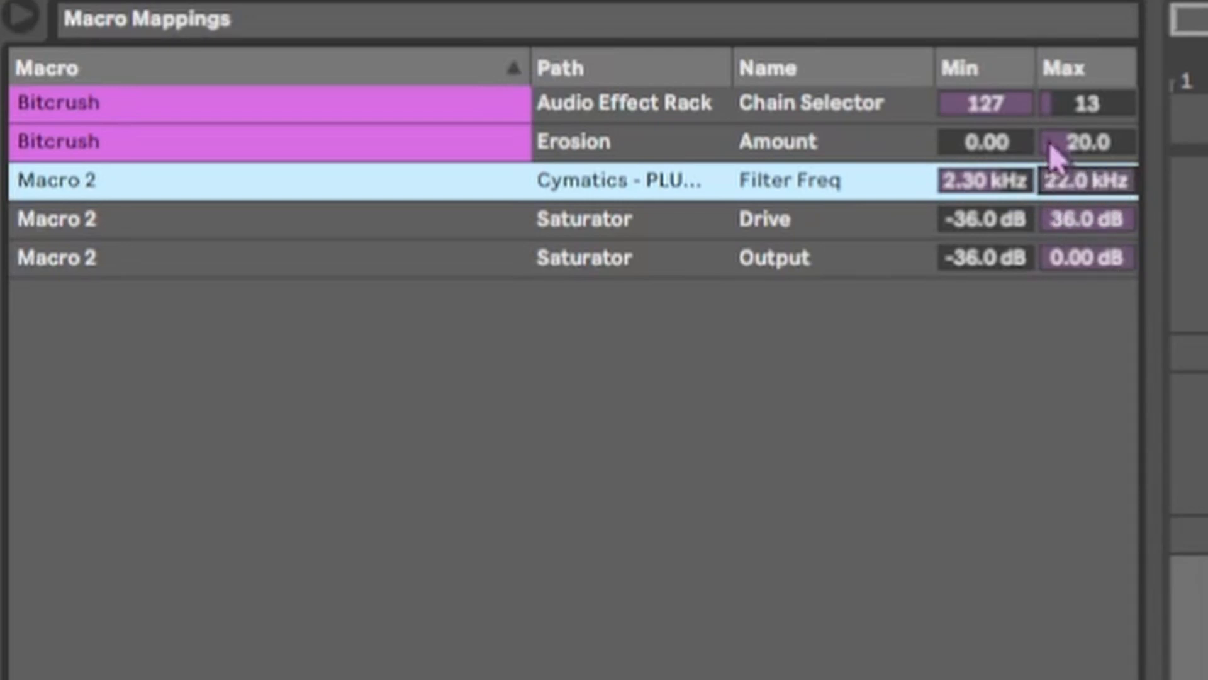
- Reset the minimums of the Saturator's Drive and Output macro mappings to 0.00 dB
{"action": "left_click", "coordinate": [957, 230]}
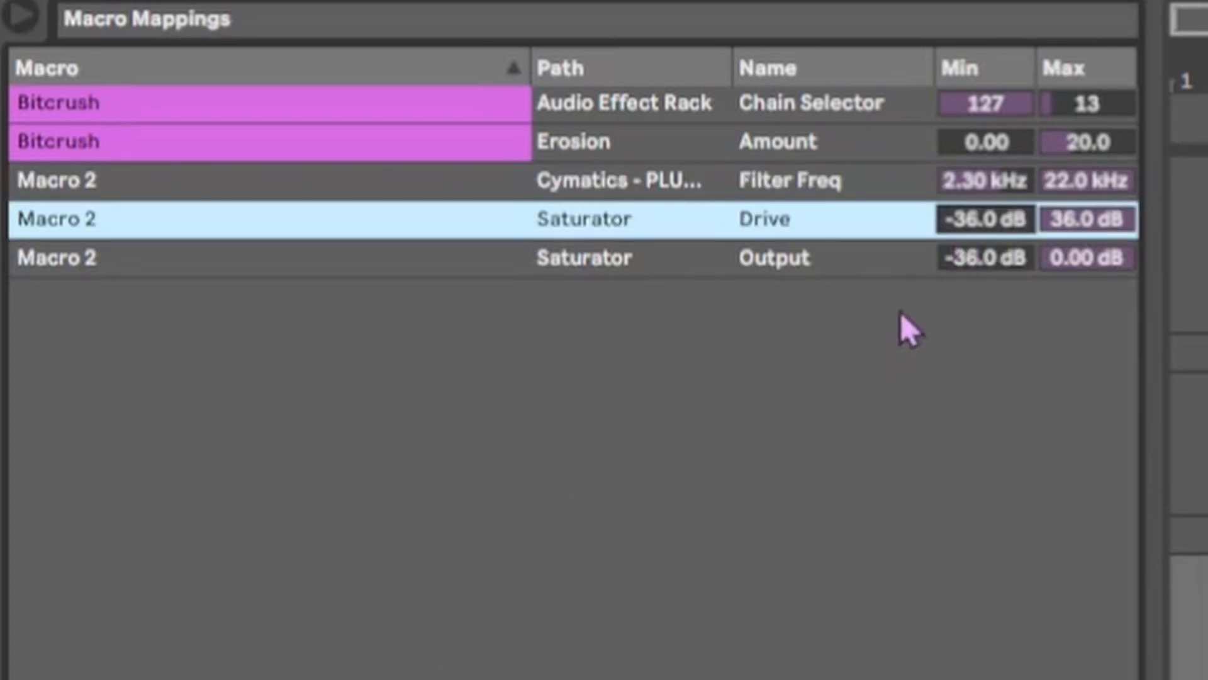
{"action": "double_click", "coordinate": [969, 221]}
{"action": "double_click", "coordinate": [978, 249]}
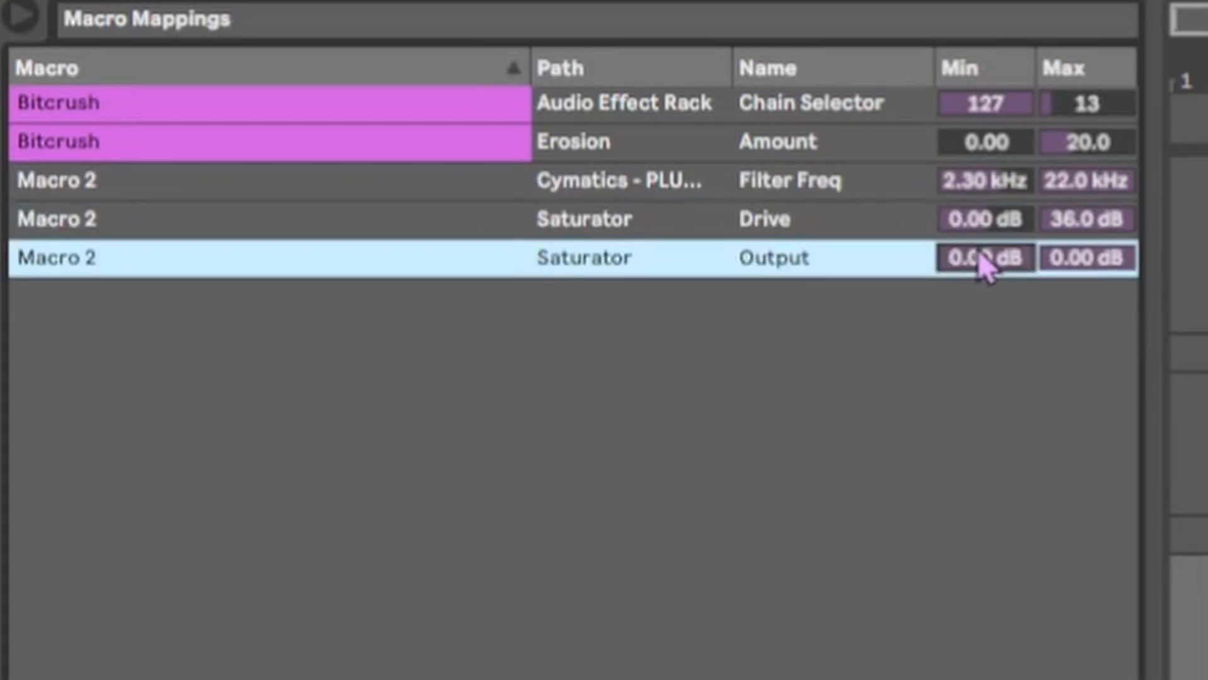
- Set the Saturator mapping maximums to 4 dB for Drive and -4 dB for Output, and turn Macro 2 down to 0
{"action": "left_click", "coordinate": [1084, 223]}
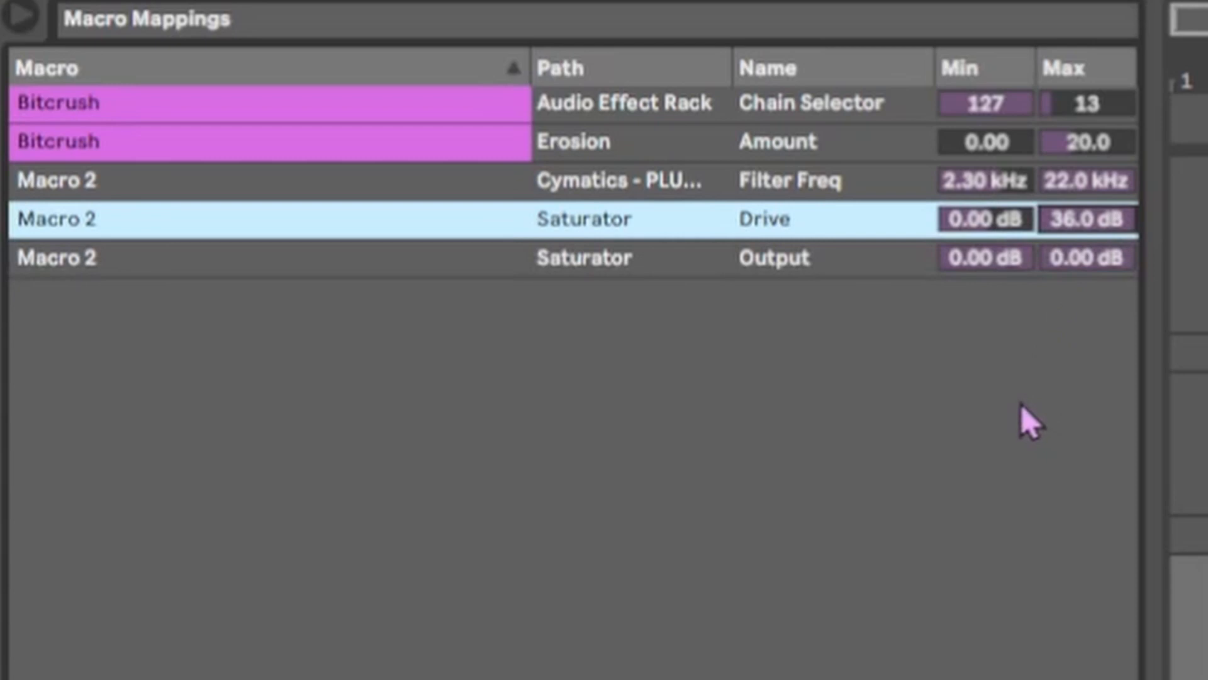
{"action": "type", "text": "4"}
{"action": "key", "text": "Return"}
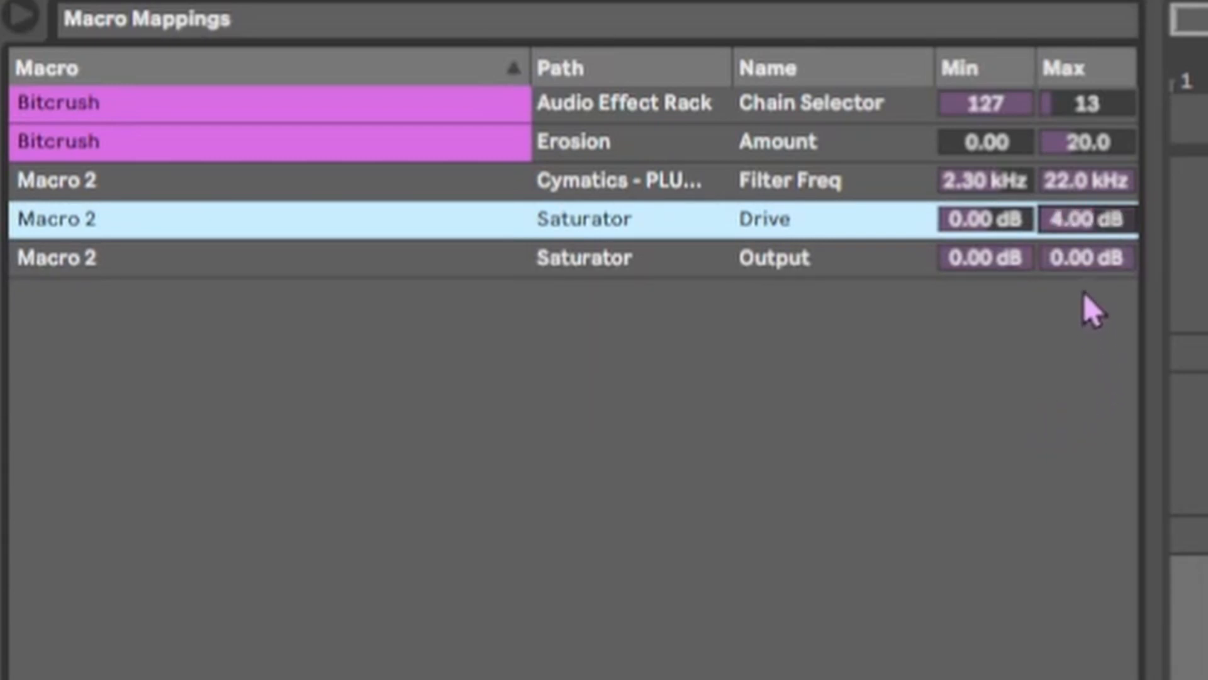
{"action": "left_click", "coordinate": [1077, 262]}
{"action": "type", "text": "-4"}
{"action": "key", "text": "Return"}
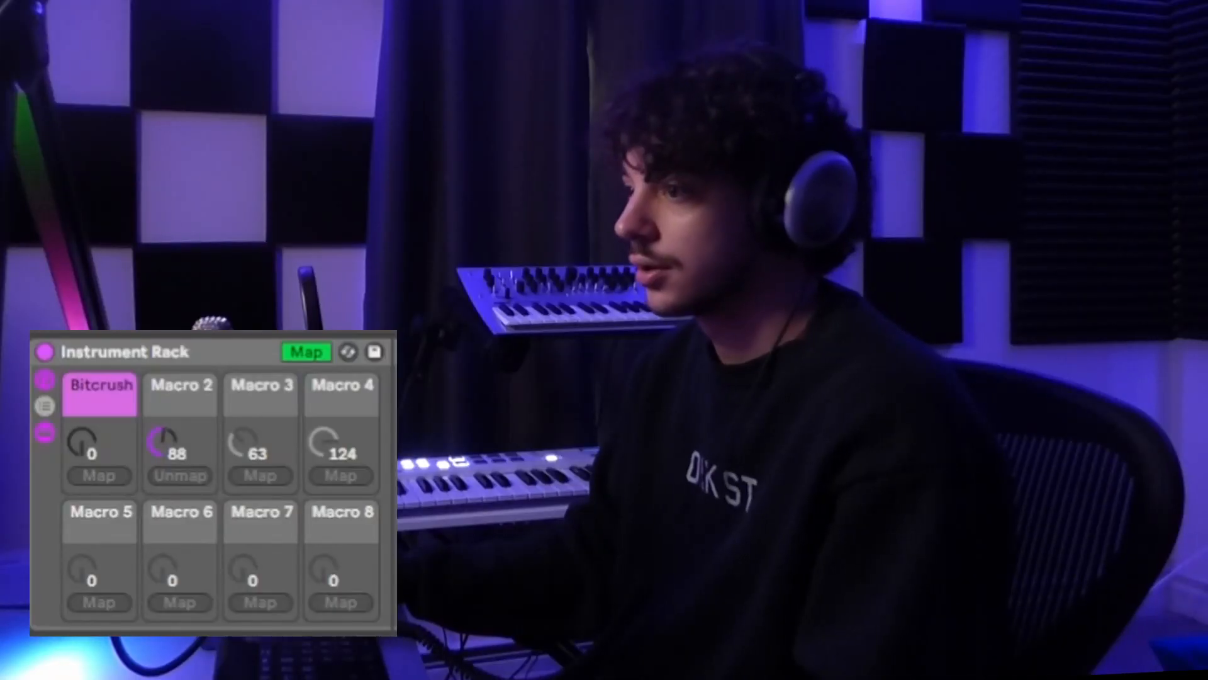
{"action": "left_click_drag", "start_coordinate": [200, 475], "coordinate": [200, 532]}
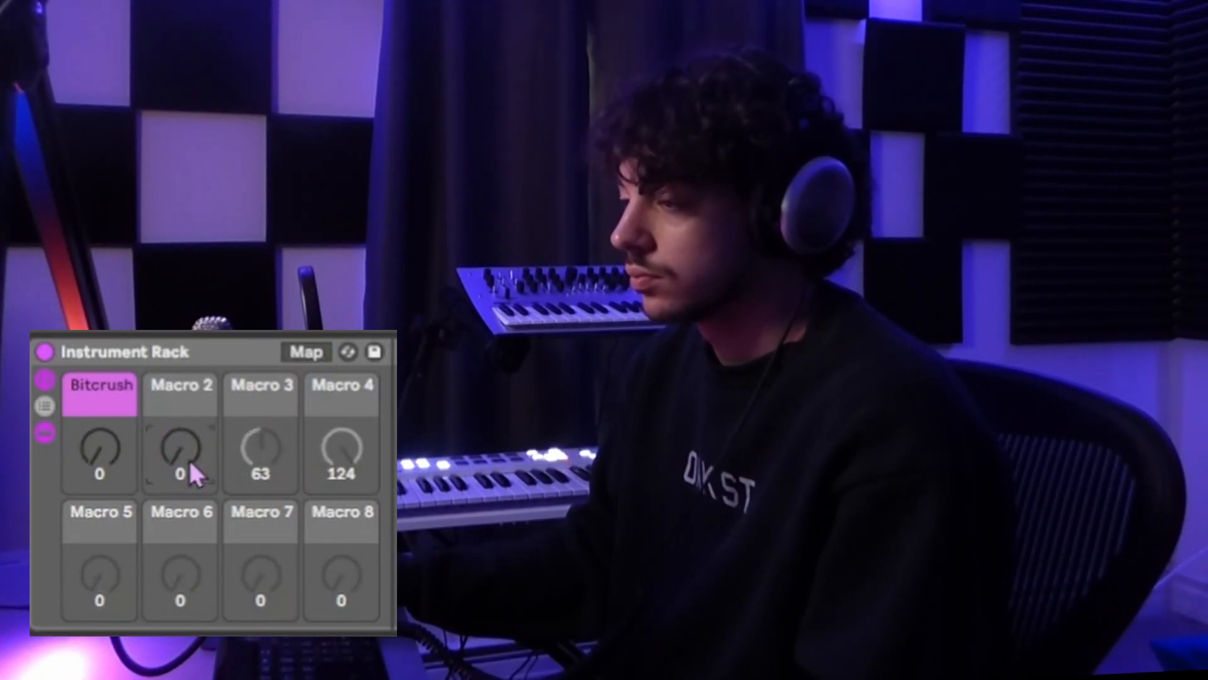
- Map the Simpler's filter Drive to Macro 2 and lower the mapping's maximum to 7 dB
{"action": "left_click", "coordinate": [306, 351]}
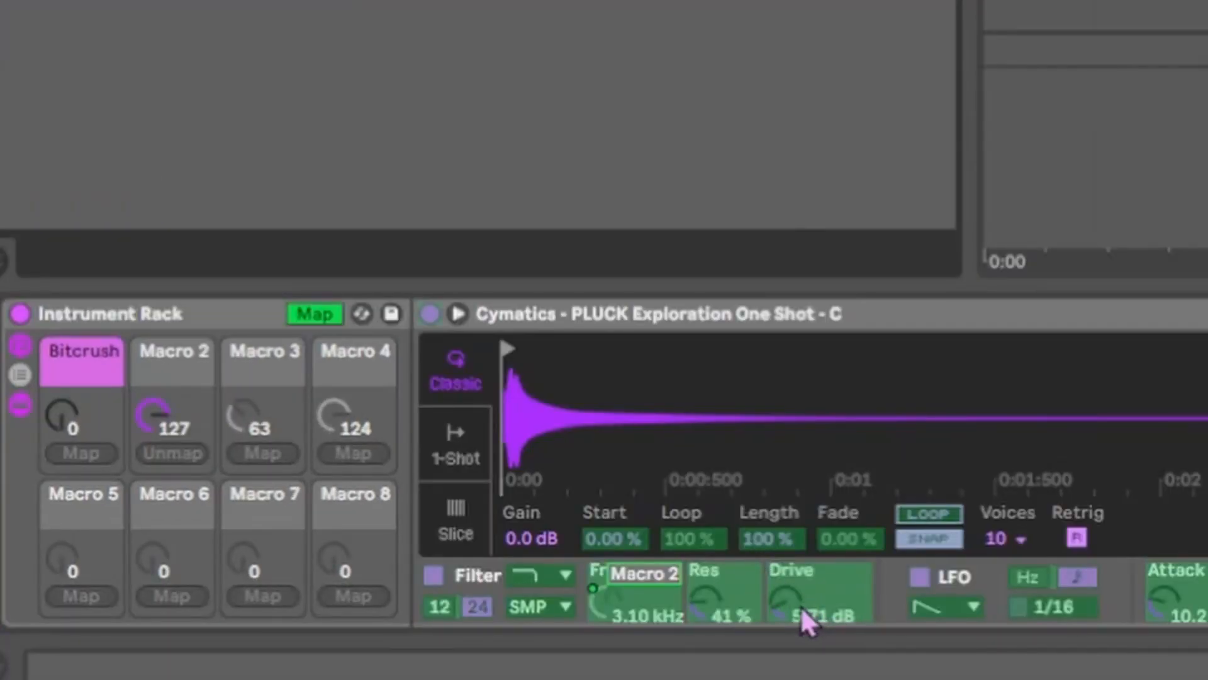
{"action": "right_click", "coordinate": [800, 605]}
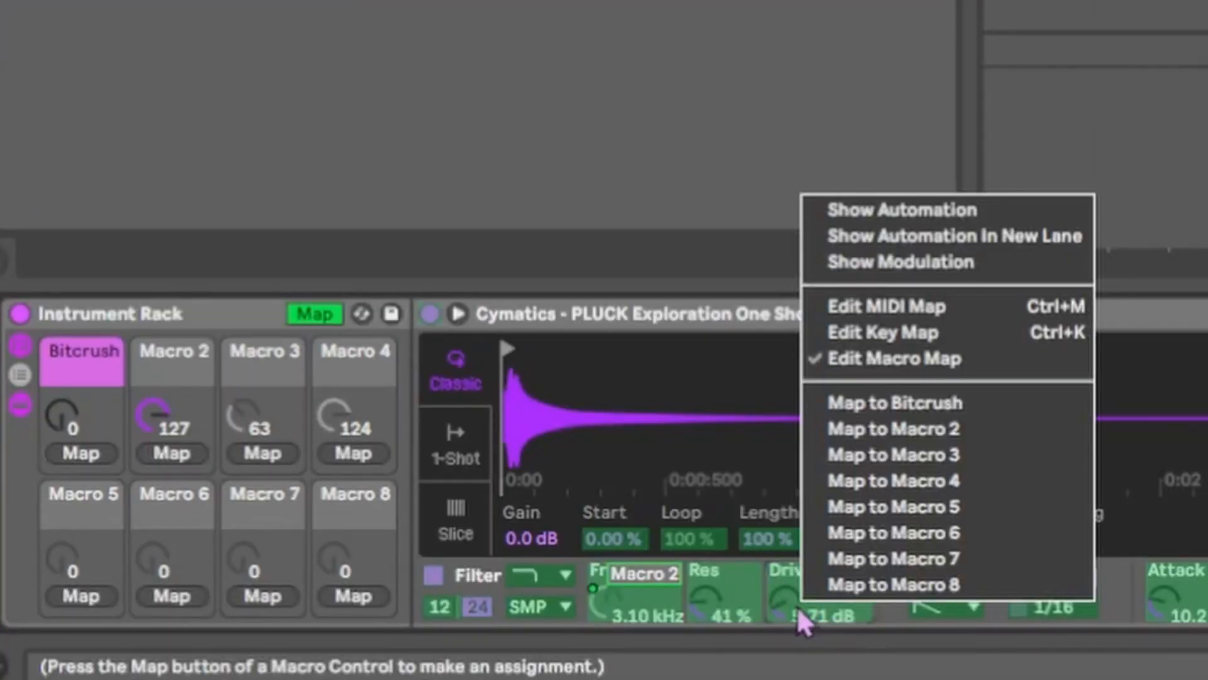
{"action": "left_click", "coordinate": [836, 425]}
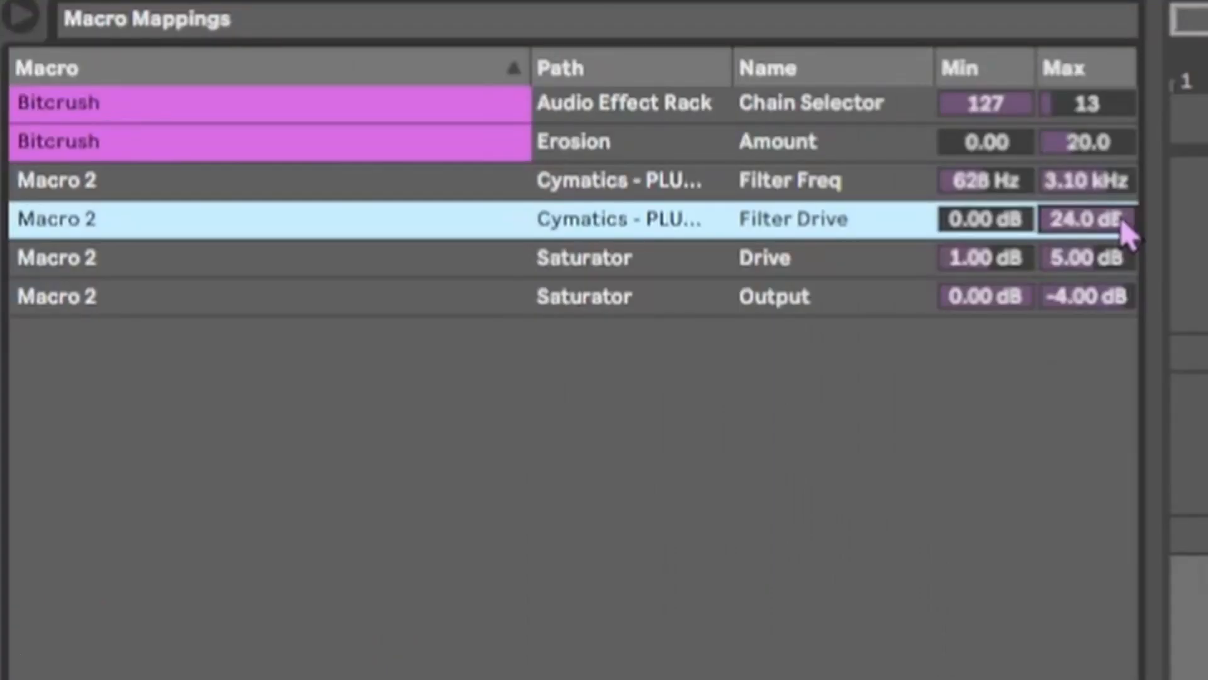
{"action": "left_click_drag", "start_coordinate": [1121, 220], "coordinate": [1121, 246]}
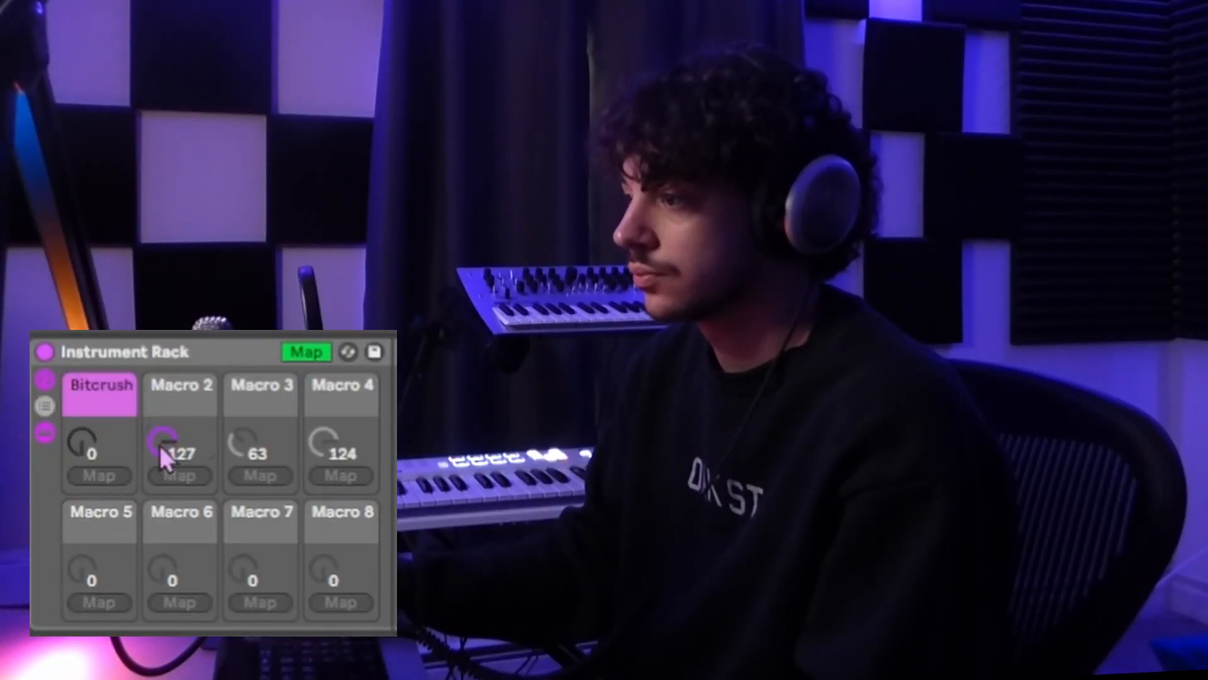
- Set Macro 2 to 0, leave macro mapping, and test the mapped parameters by sweeping the knob upward
{"action": "left_click_drag", "start_coordinate": [160, 446], "coordinate": [160, 478]}
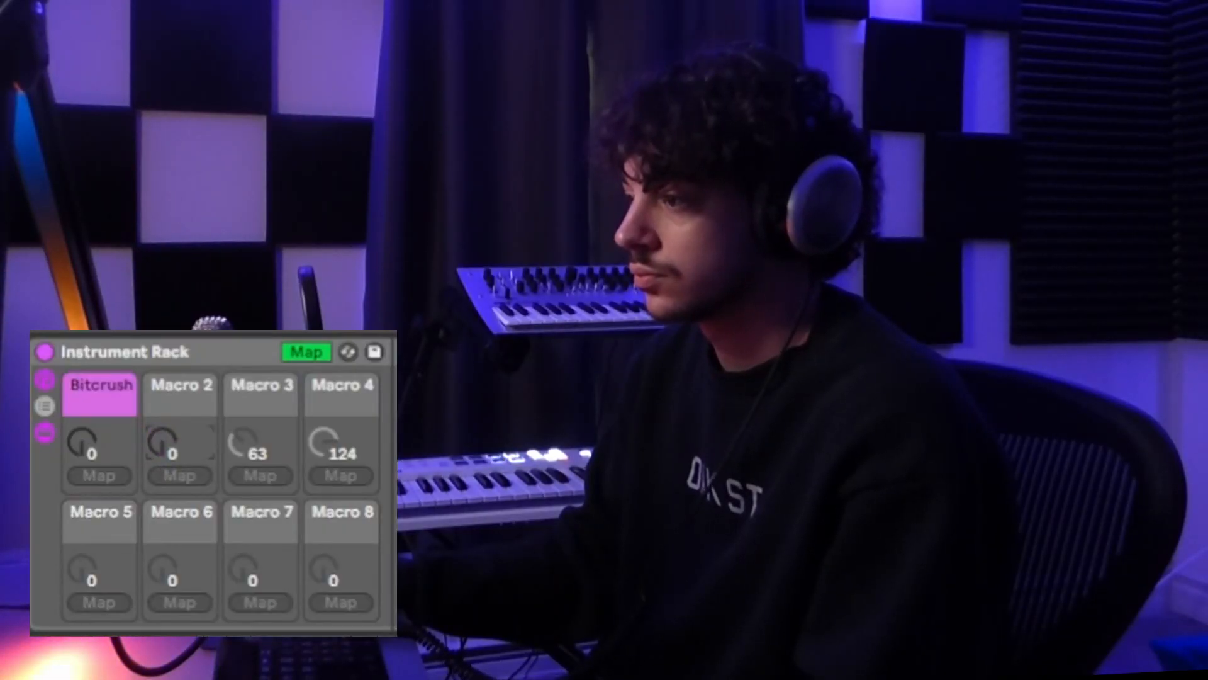
{"action": "left_click", "coordinate": [305, 351]}
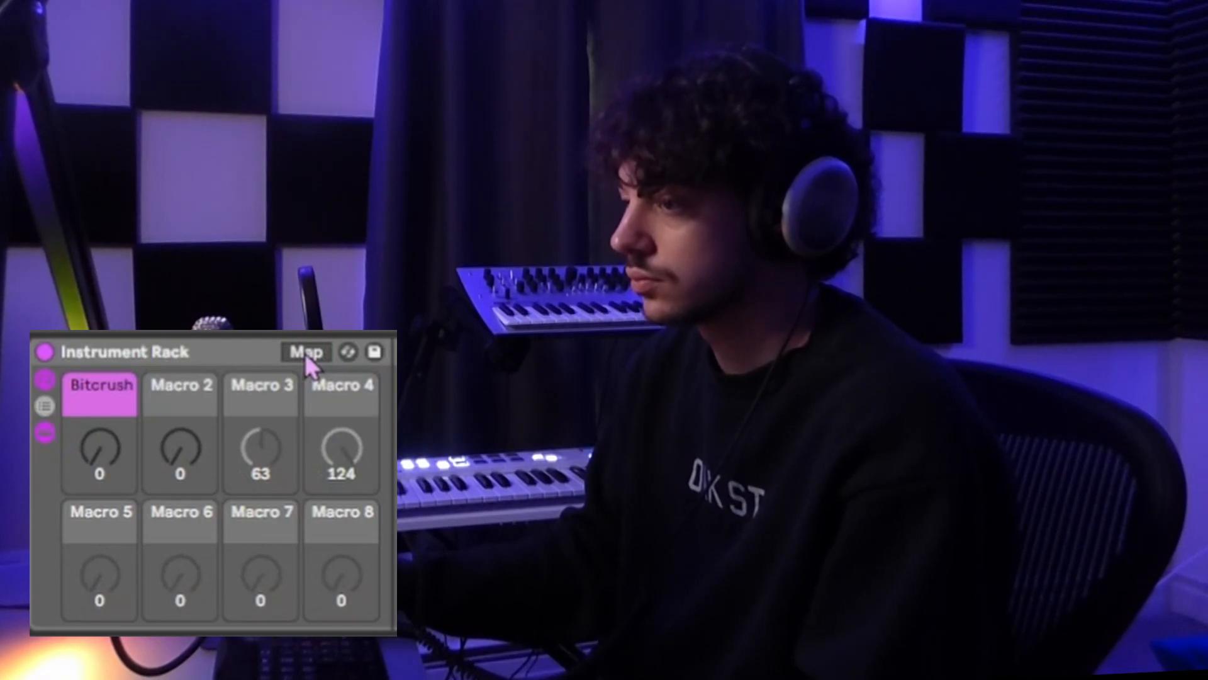
{"action": "left_click_drag", "start_coordinate": [183, 444], "coordinate": [182, 384]}
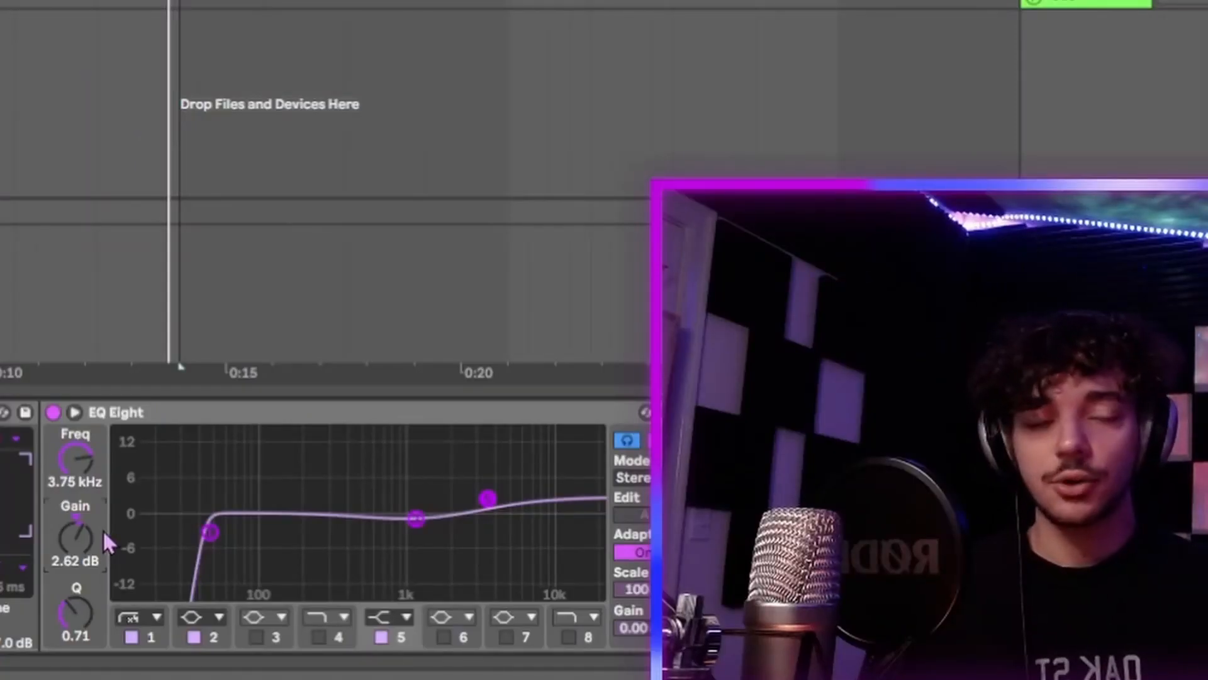
- Map the EQ Eight's band 5 gain to Macro 2 with a range of 0 to 5 dB and test it by sweeping the macro
{"action": "right_click", "coordinate": [97, 543]}
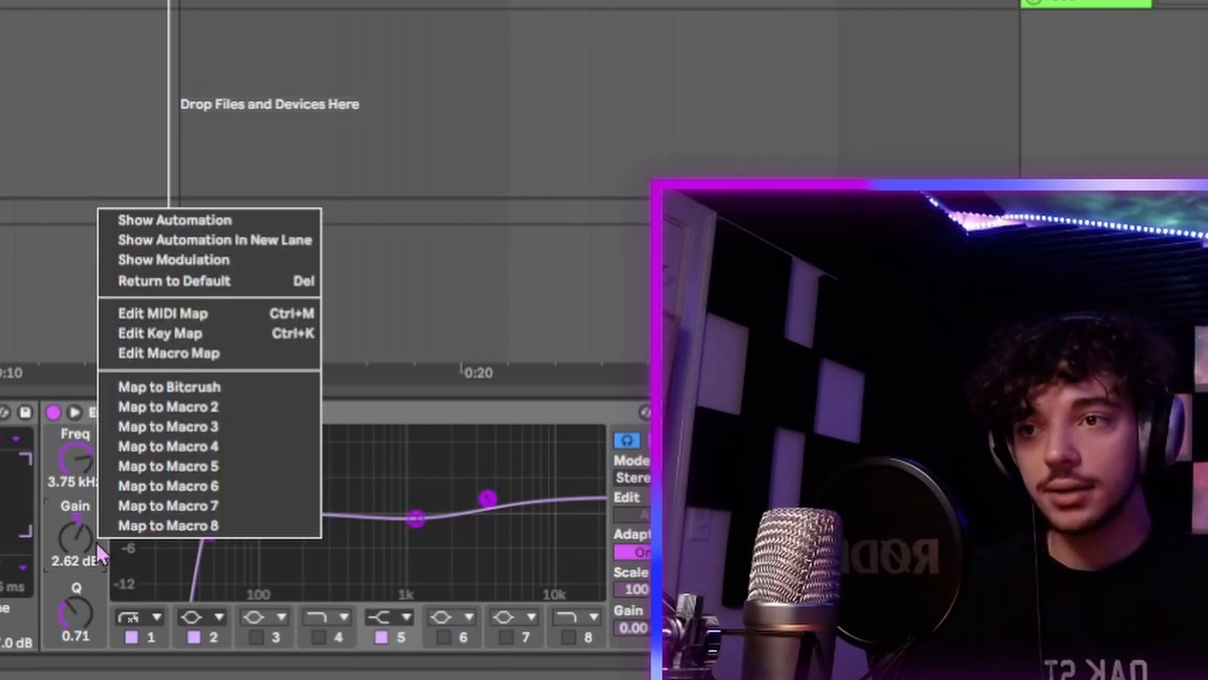
{"action": "left_click", "coordinate": [145, 404]}
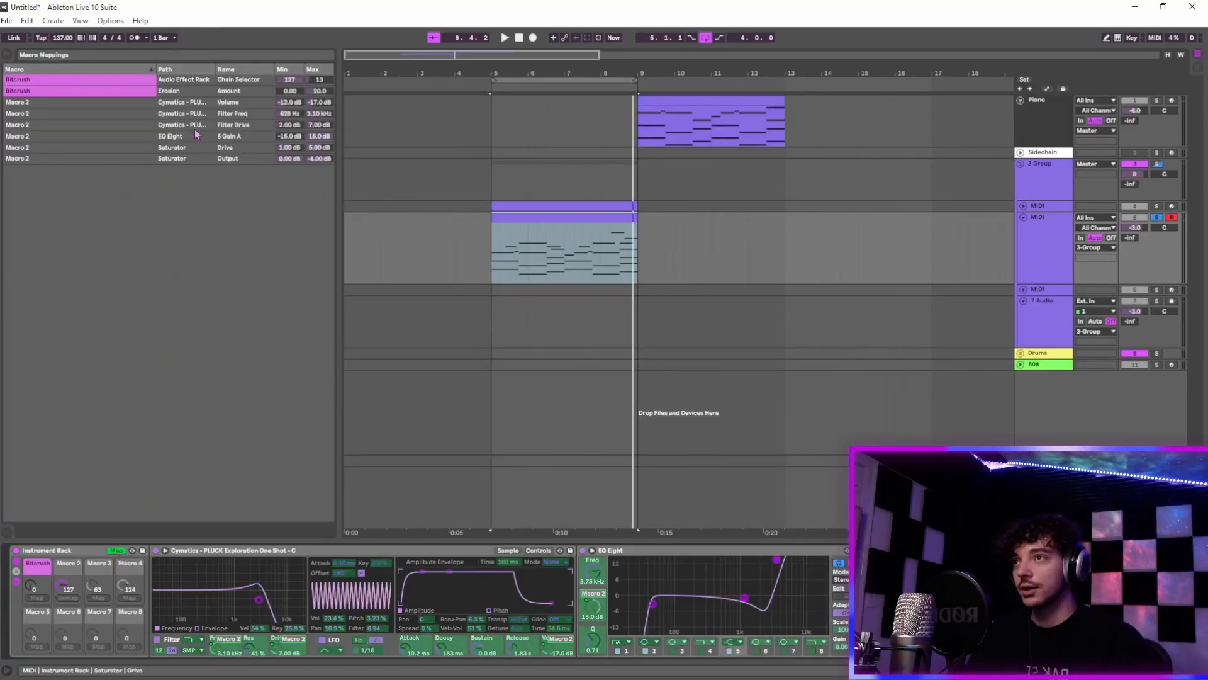
{"action": "left_click", "coordinate": [317, 136]}
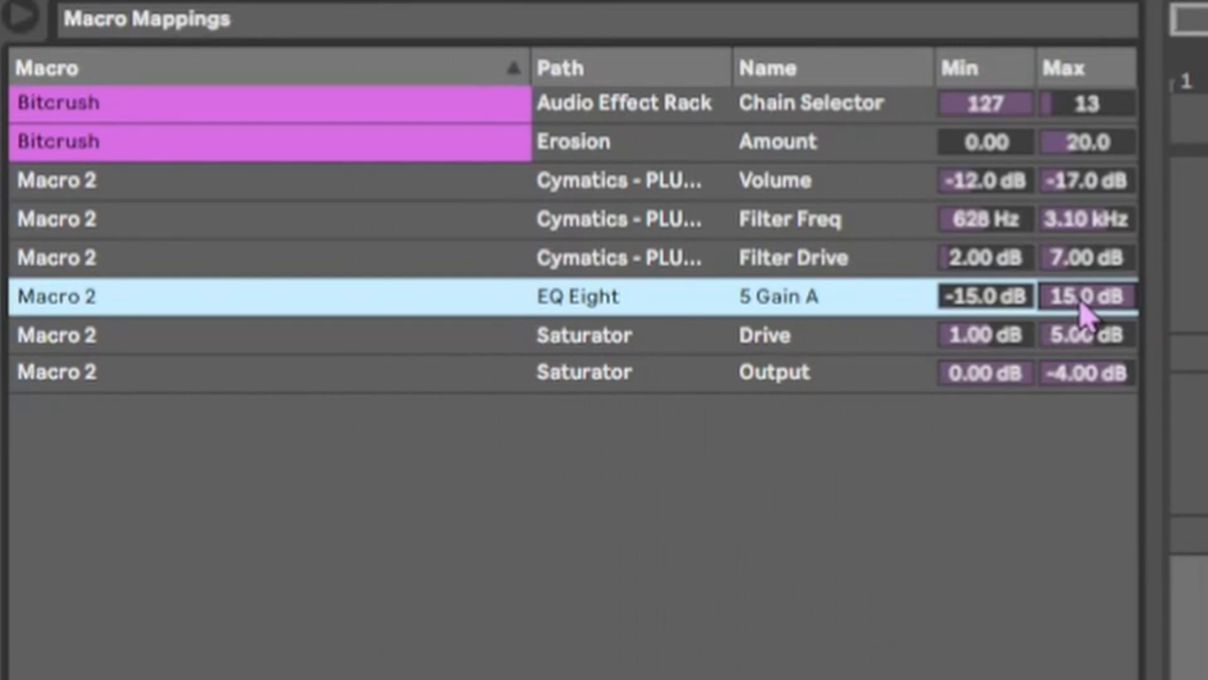
{"action": "type", "text": "4"}
{"action": "key", "text": "Return"}
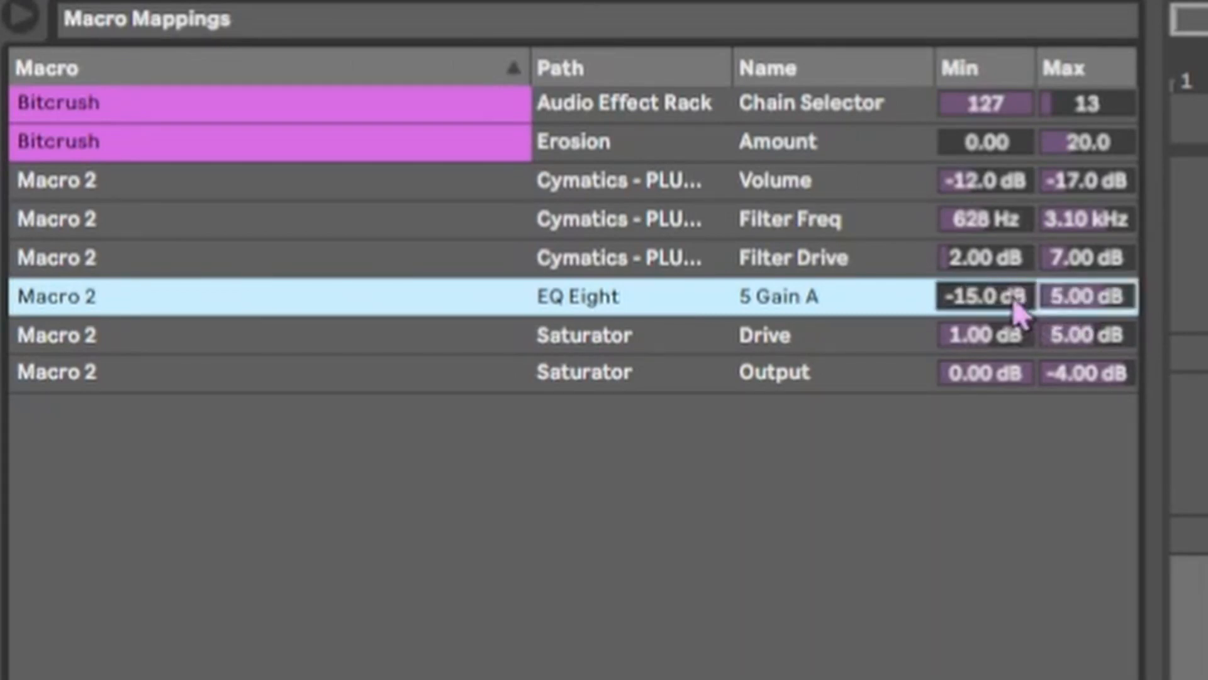
{"action": "type", "text": "0"}
{"action": "key", "text": "Return"}
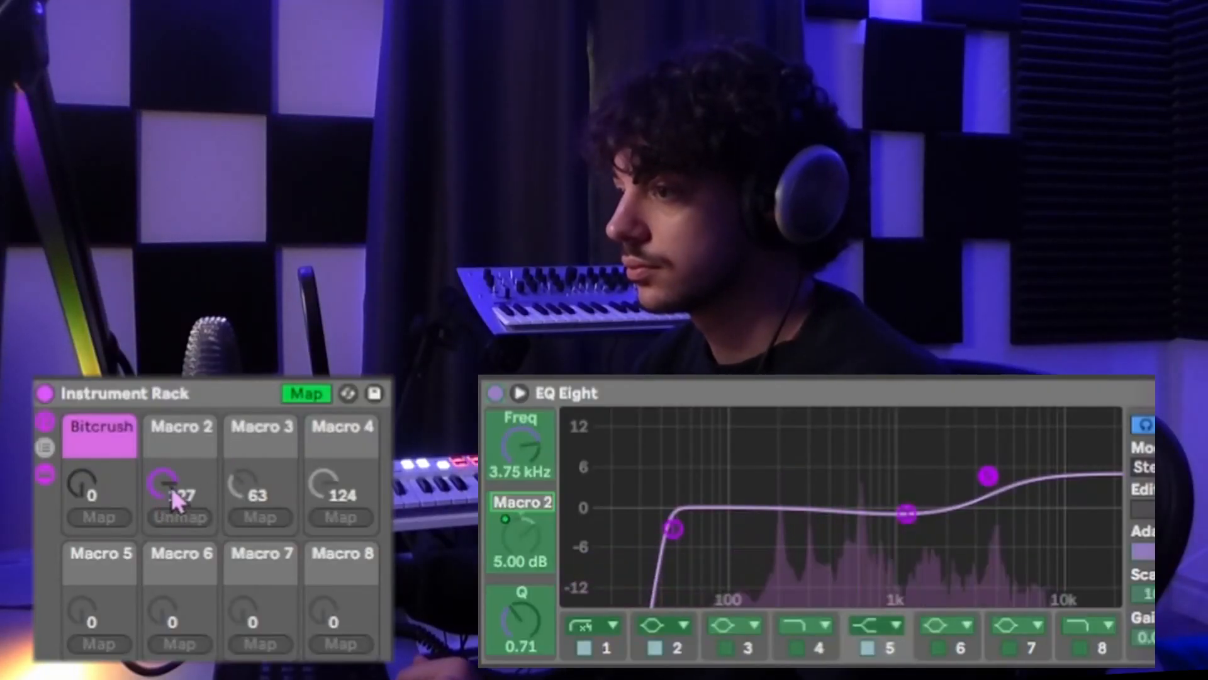
{"action": "left_click_drag", "start_coordinate": [172, 493], "coordinate": [162, 404]}
{"action": "left_click", "coordinate": [312, 395]}
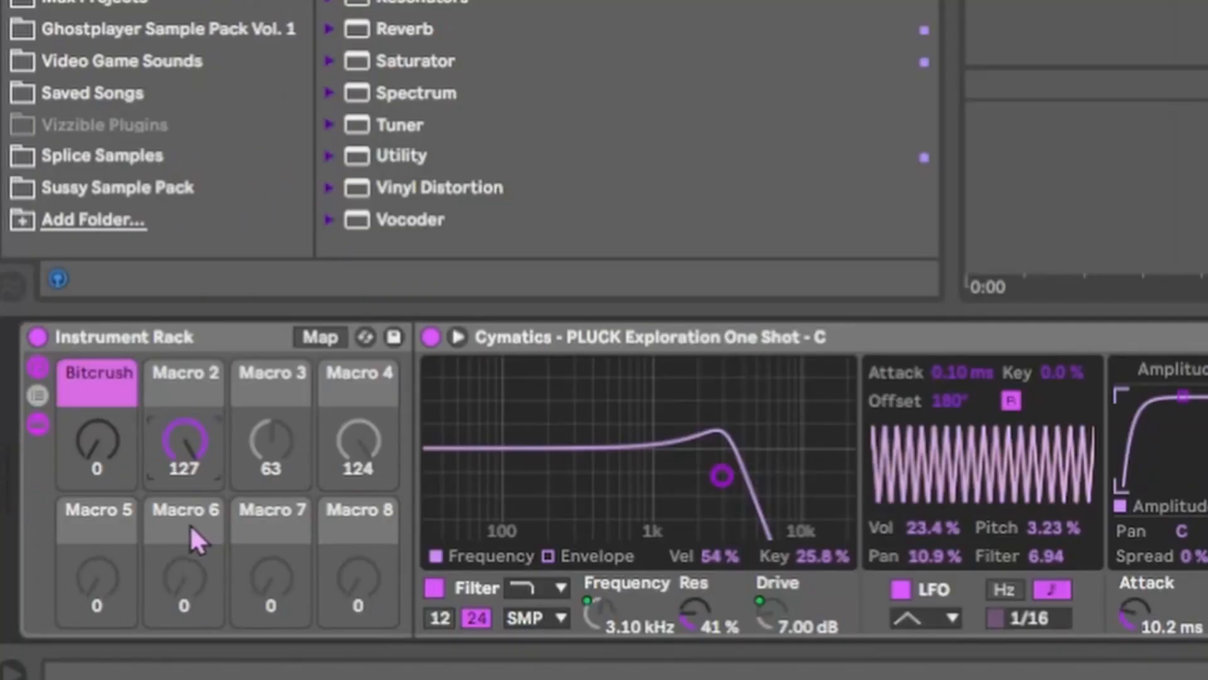
- Rename Macro 2 to reflect its brightening effect and assign it a color
{"action": "right_click", "coordinate": [176, 386]}
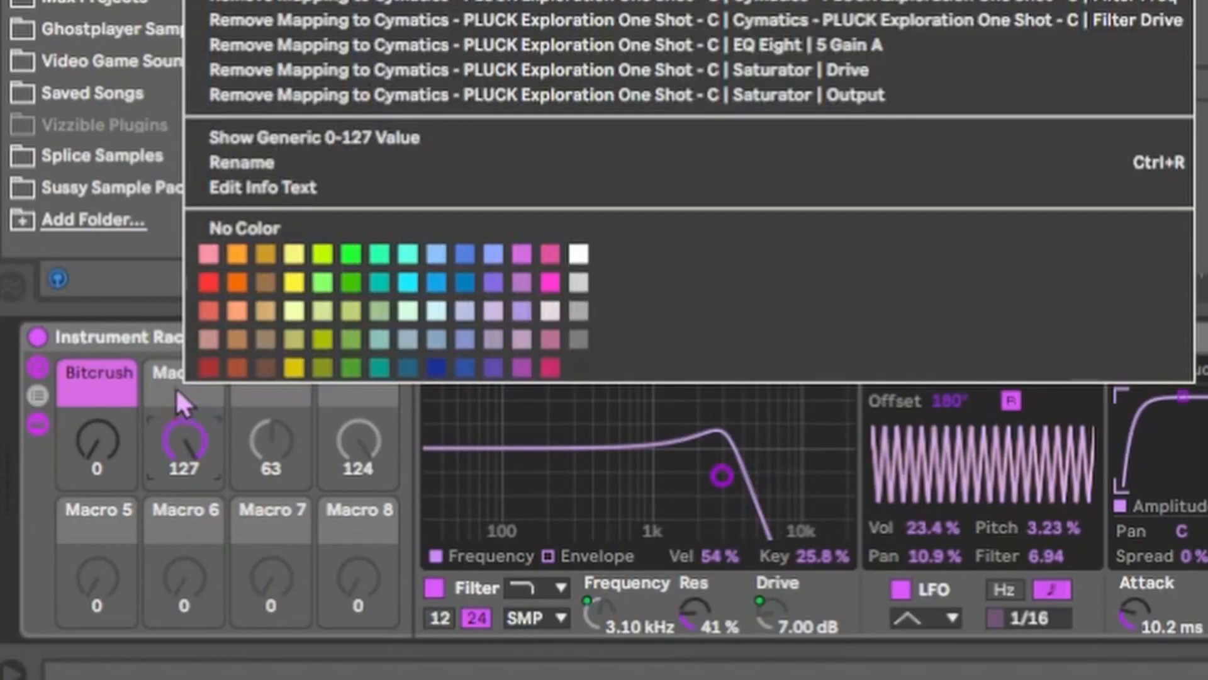
{"action": "left_click", "coordinate": [247, 164]}
{"action": "type", "text": "Bi"}
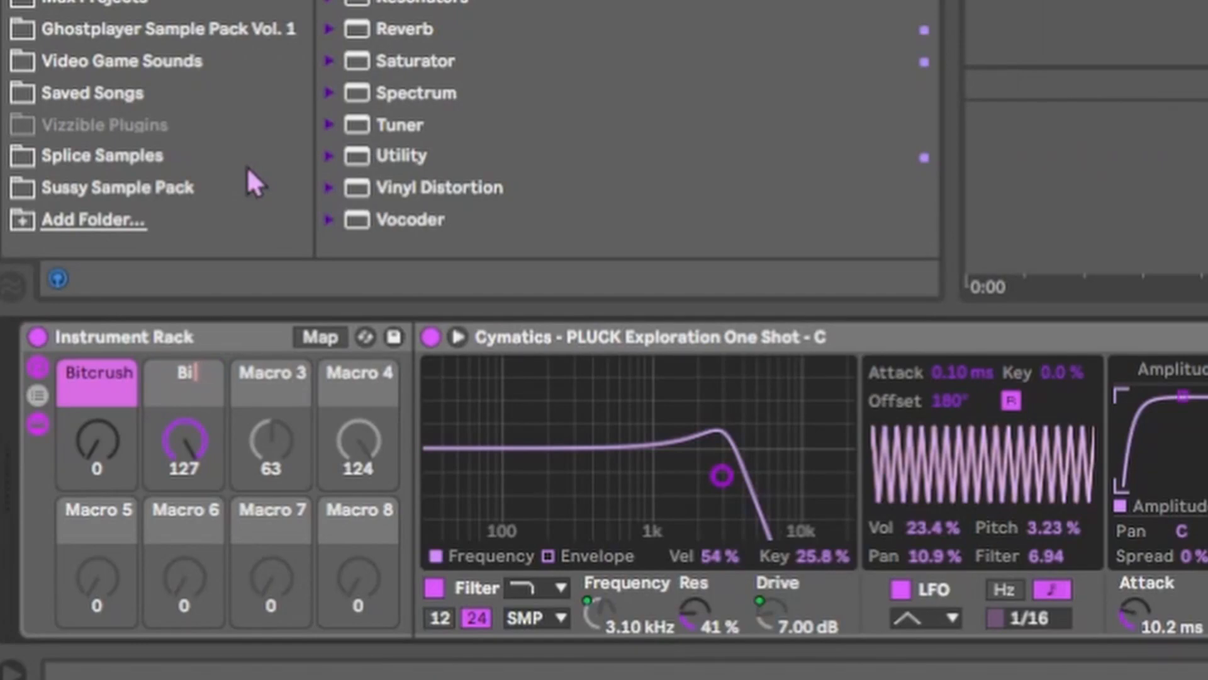
{"action": "type", "text": "righ"}
{"action": "right_click", "coordinate": [189, 397]}
{"action": "left_click", "coordinate": [242, 276]}
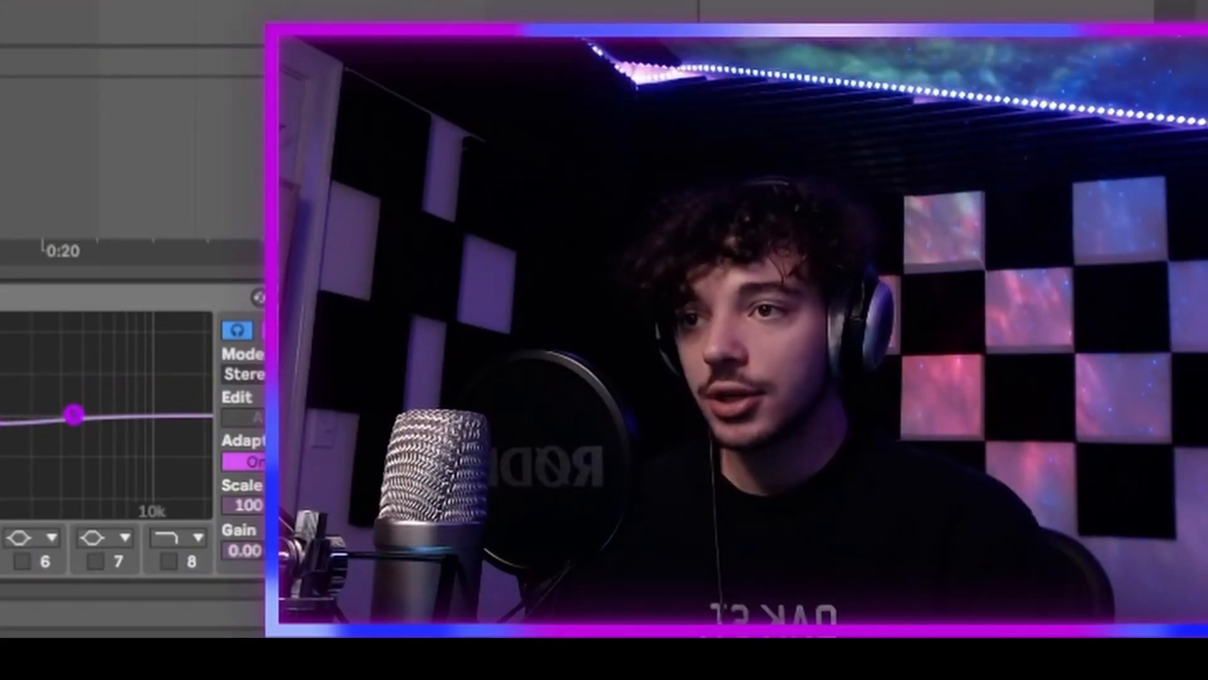
- Raise the gain of EQ Eight's band 5 to about 4.5 dB and turn Macro 3 down
{"action": "left_click_drag", "start_coordinate": [74, 414], "coordinate": [74, 386]}
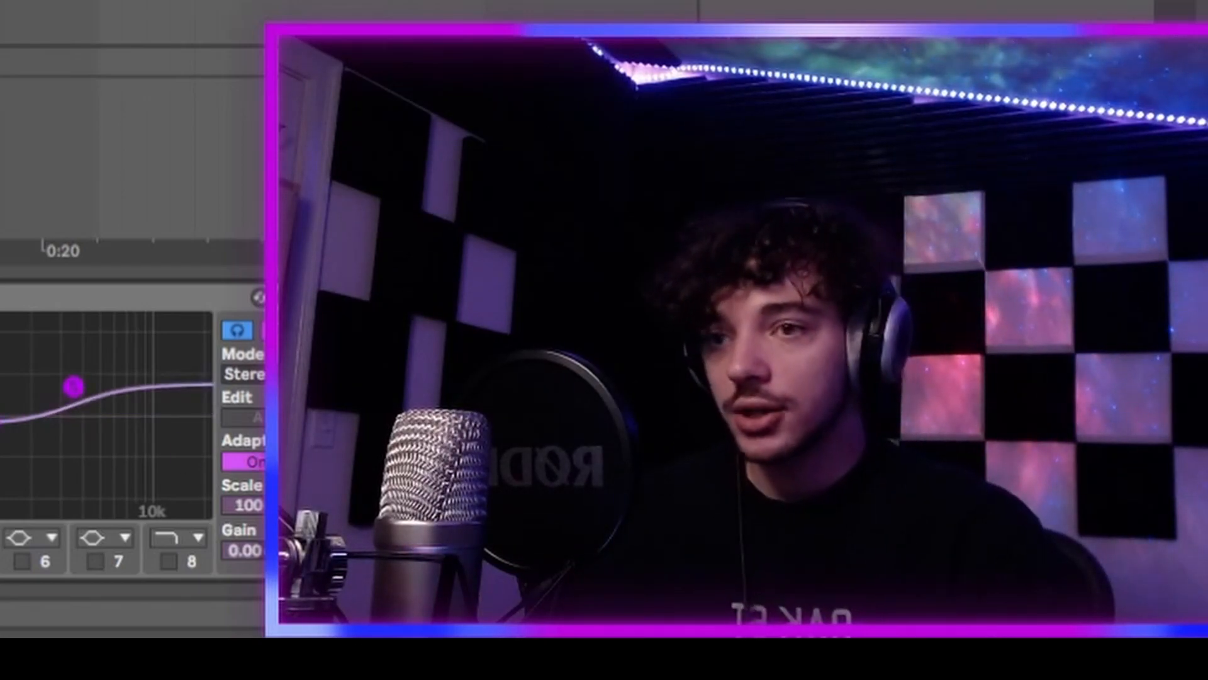
{"action": "scroll", "coordinate": [132, 431], "scroll_direction": "right", "scroll_amount": 10}
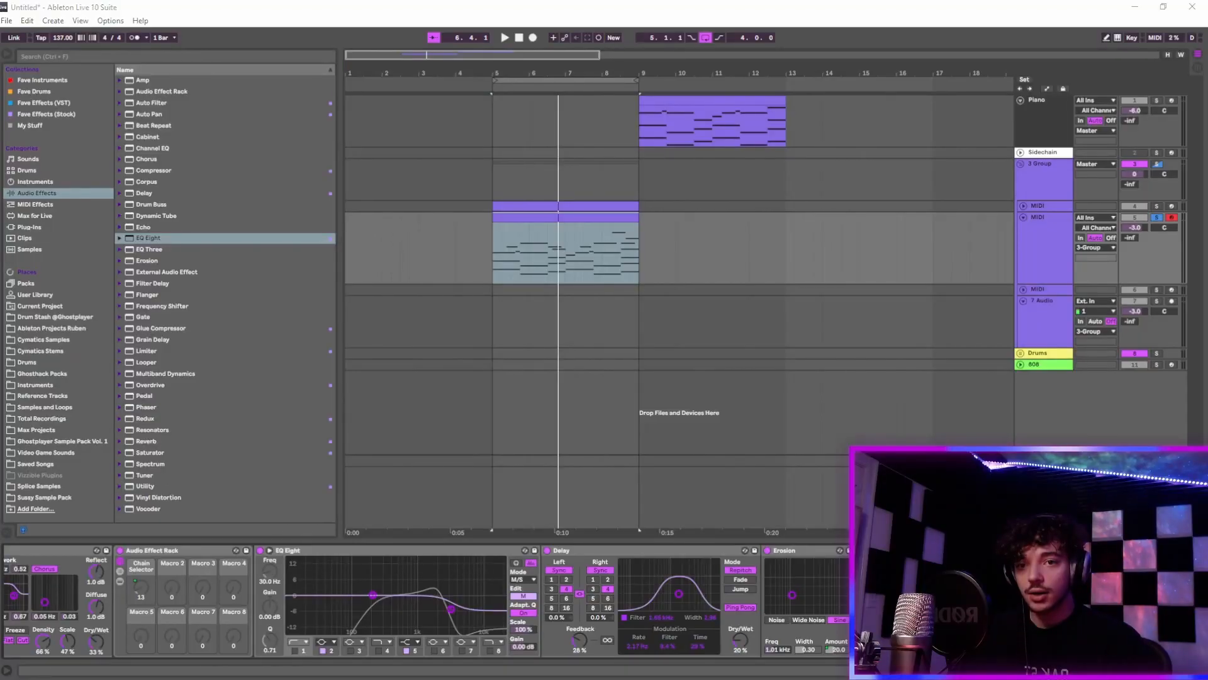
{"action": "scroll", "coordinate": [424, 601], "scroll_direction": "left", "scroll_amount": 10}
{"action": "left_click_drag", "start_coordinate": [105, 588], "coordinate": [104, 664]}
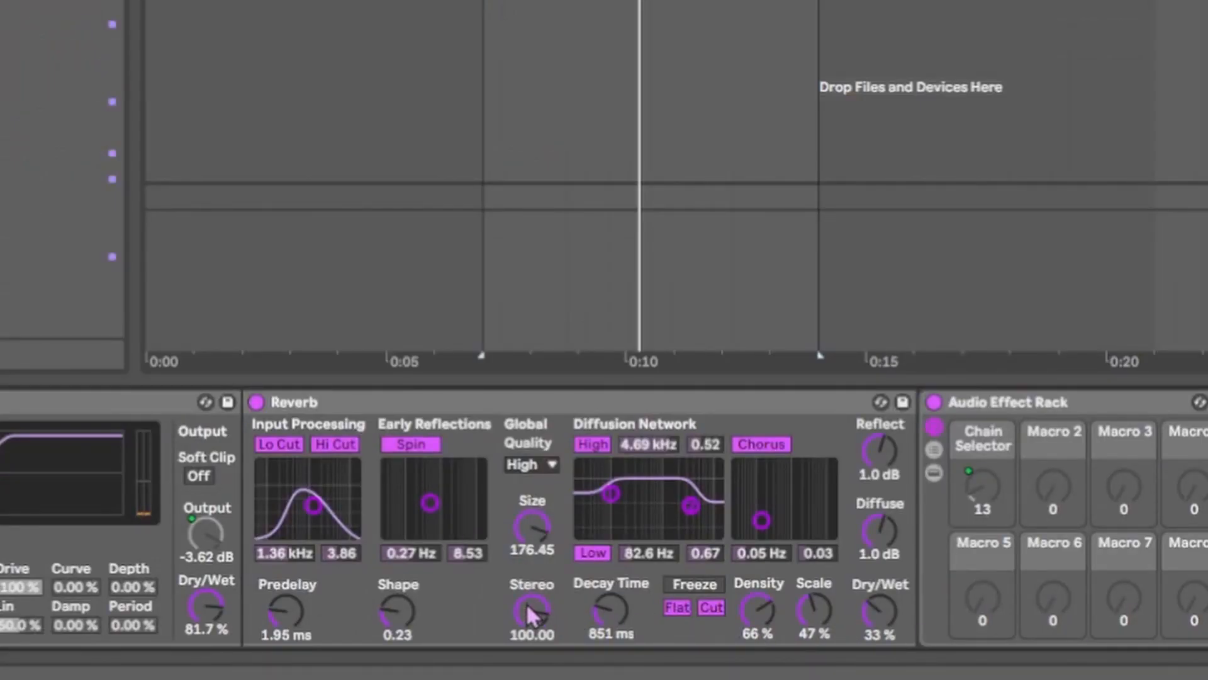
- Map the Reverb's Stereo amount and the Simpler's Ran>Pan amount to Macro 3
{"action": "right_click", "coordinate": [532, 613]}
{"action": "left_click", "coordinate": [625, 489]}
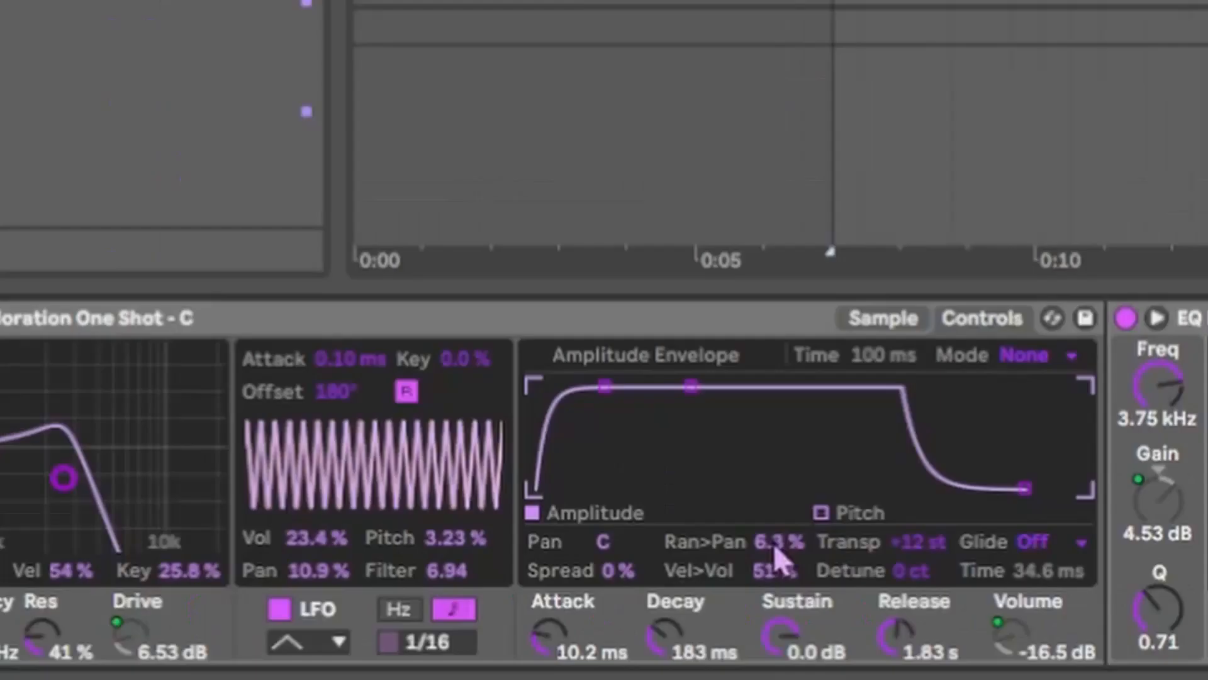
{"action": "right_click", "coordinate": [774, 542]}
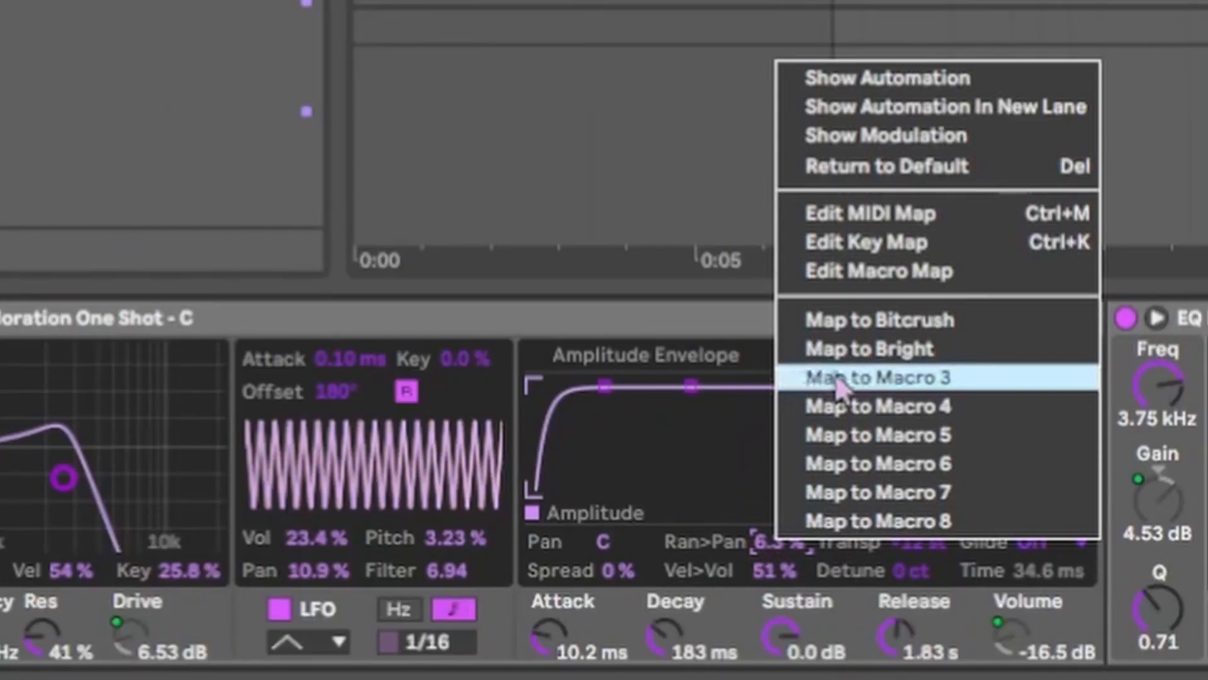
{"action": "left_click", "coordinate": [857, 391]}
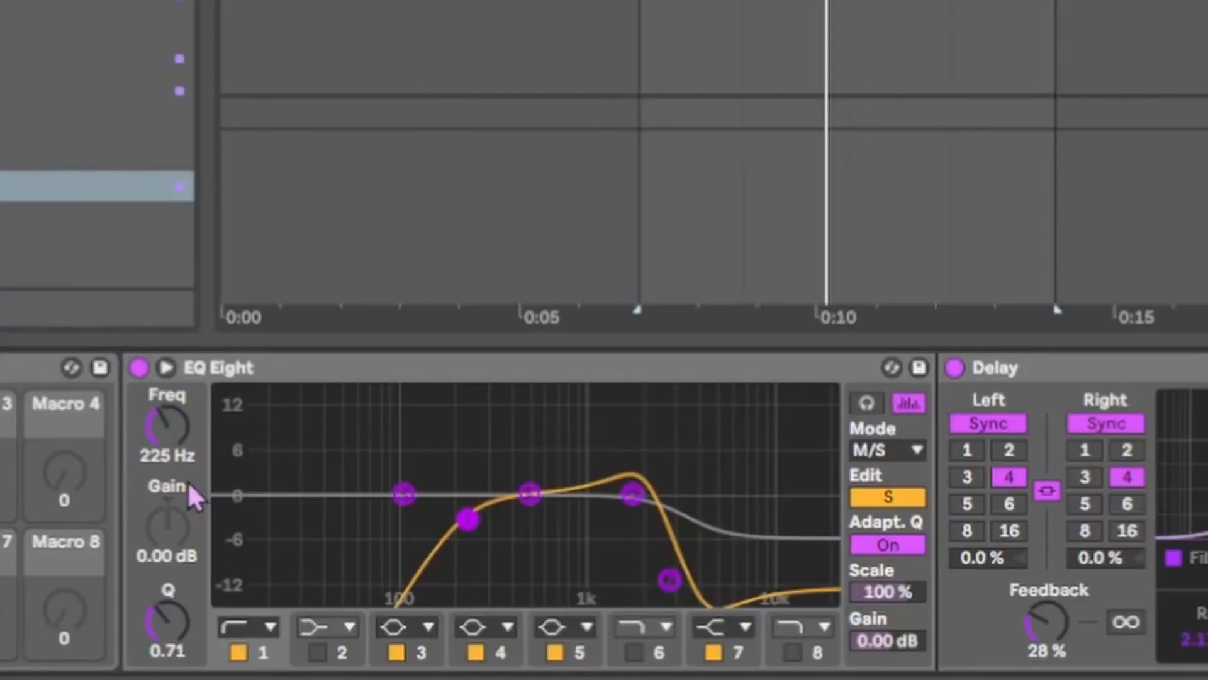
- Map the frequency of band 1 in the mid/side EQ Eight and the Delay's Ping Pong switch to the Width macro
{"action": "right_click", "coordinate": [159, 423]}
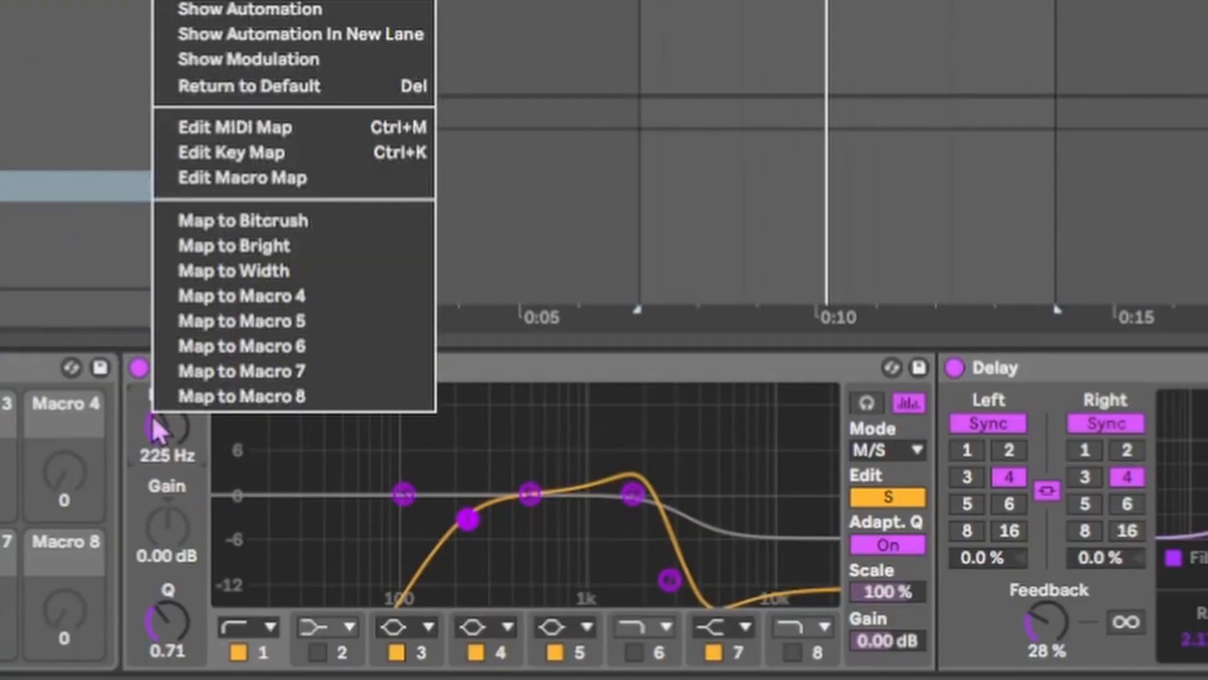
{"action": "left_click", "coordinate": [223, 282]}
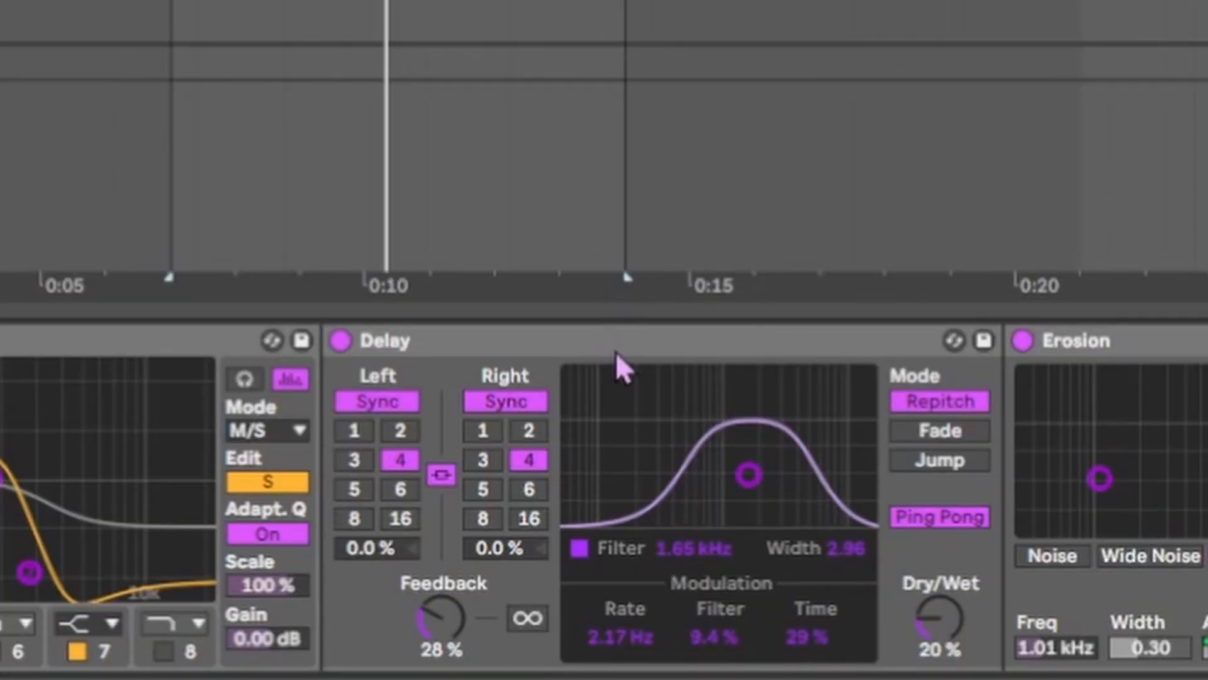
{"action": "left_click", "coordinate": [630, 343]}
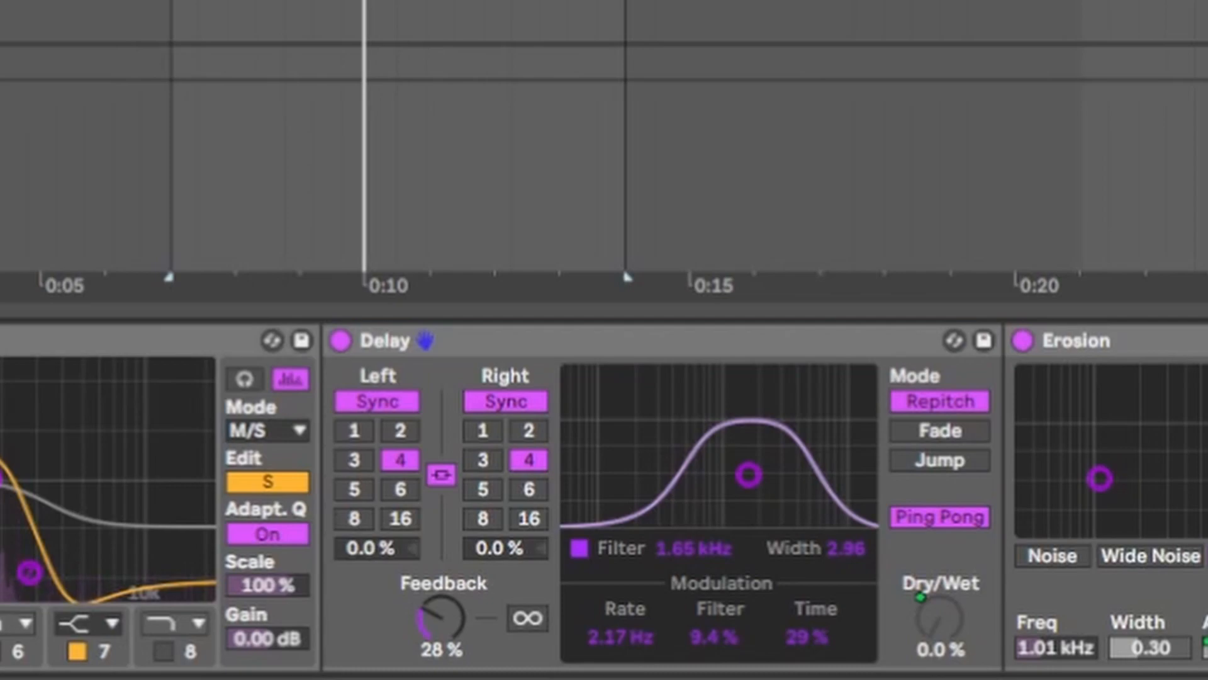
{"action": "key", "text": "ctrl+z"}
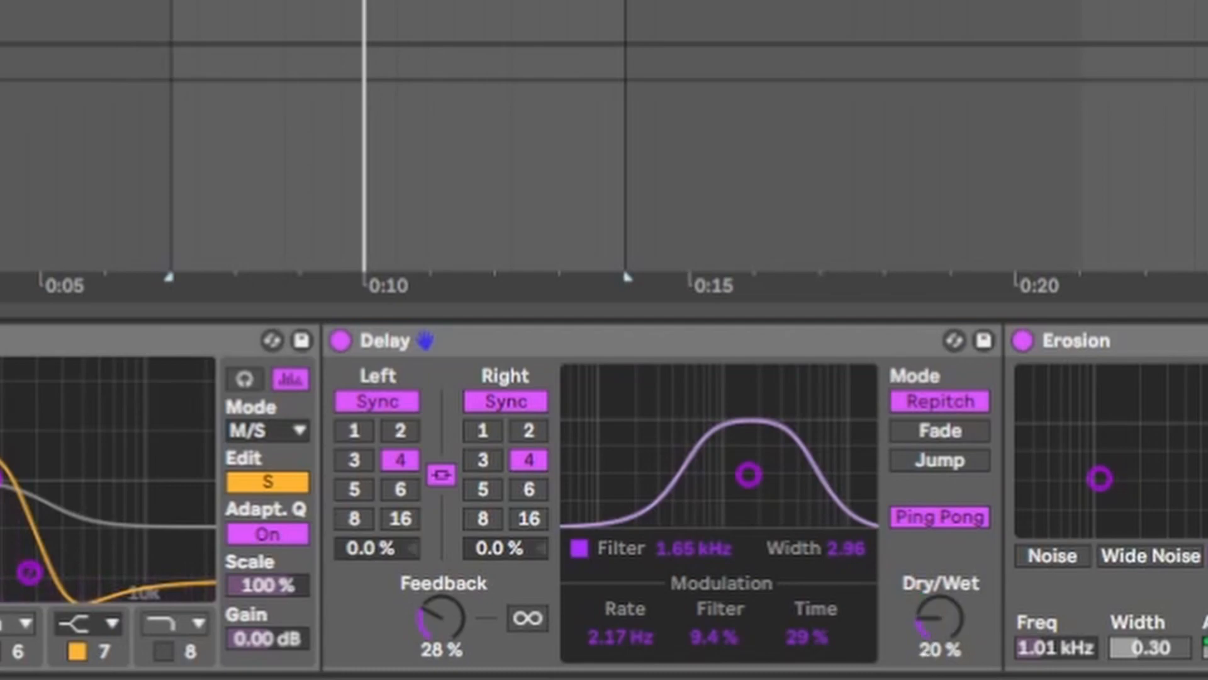
{"action": "right_click", "coordinate": [937, 526]}
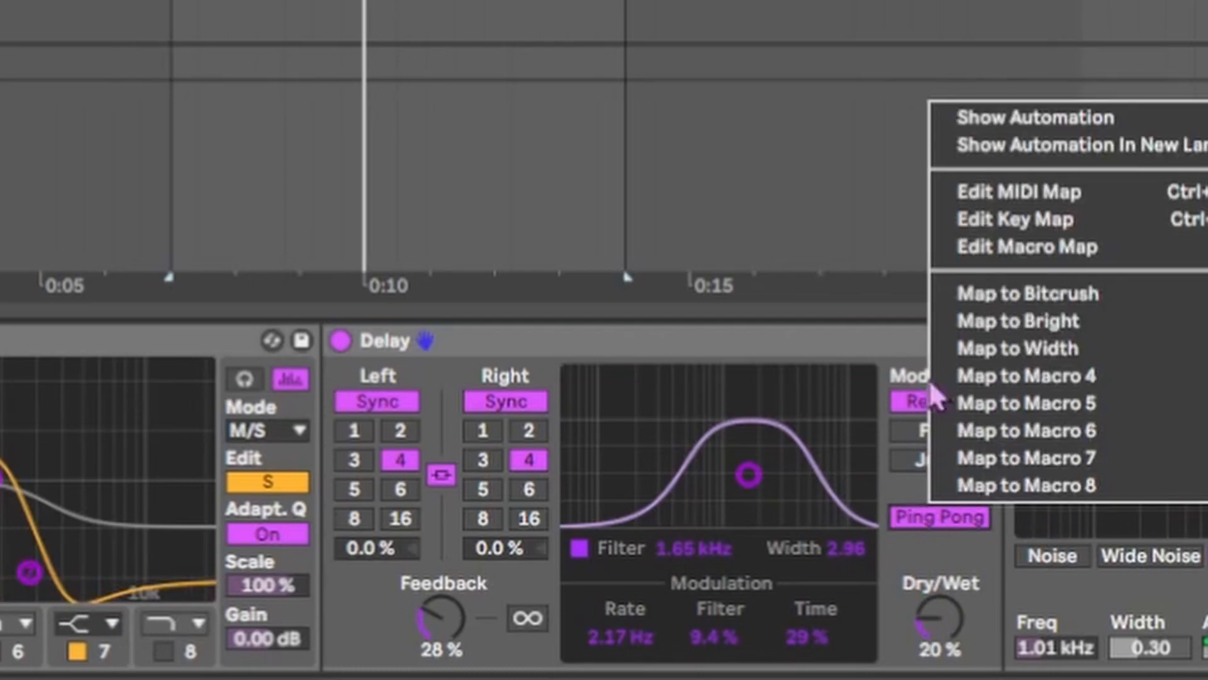
{"action": "left_click", "coordinate": [1070, 375]}
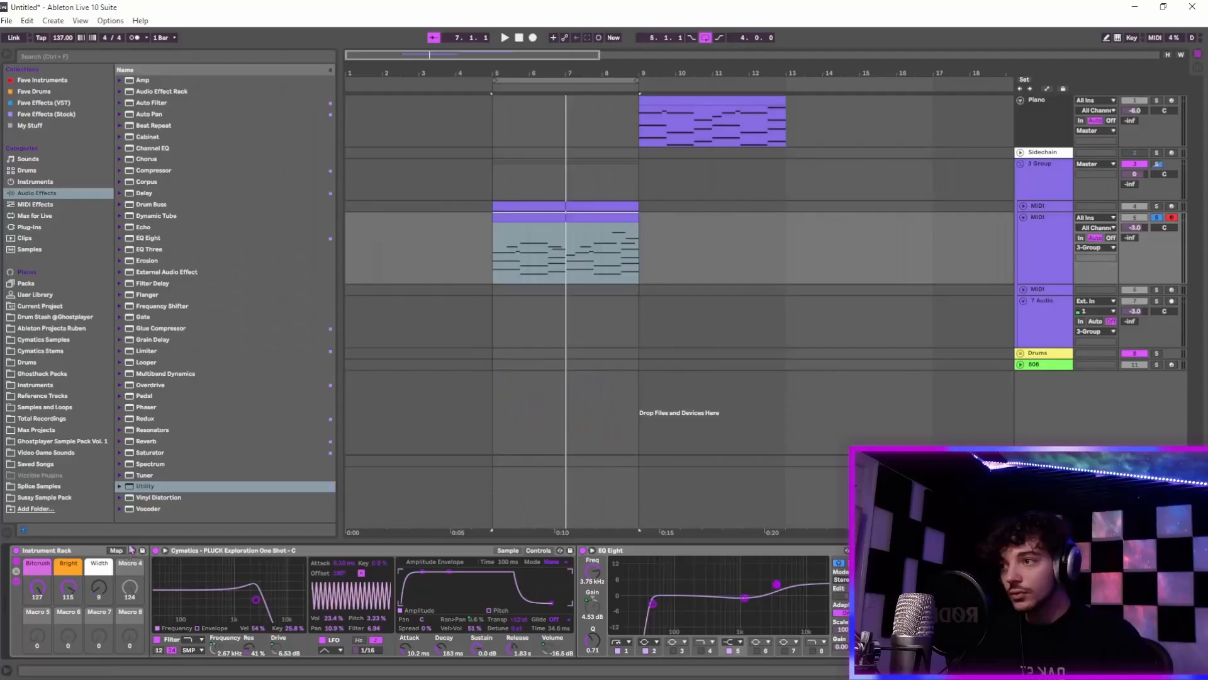
- Review the rack's macro mappings, select the Delay's Ping Pong mapping, and test the Width macro by sweeping it down
{"action": "left_click", "coordinate": [116, 549]}
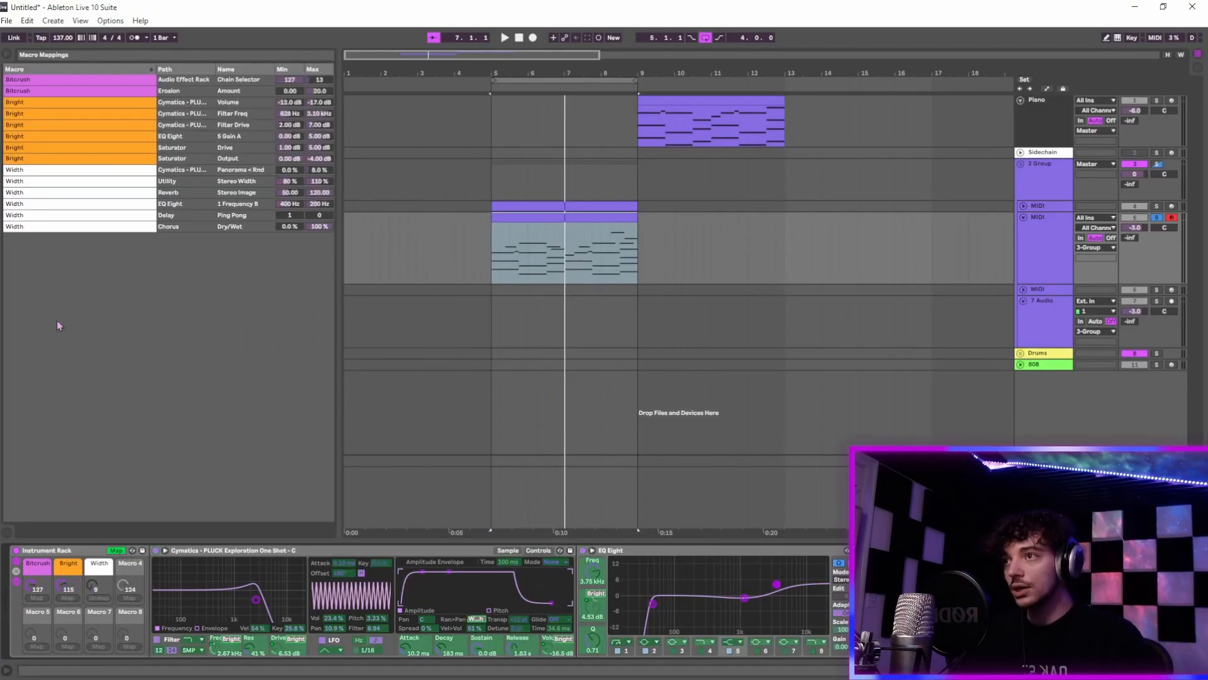
{"action": "left_click", "coordinate": [99, 218]}
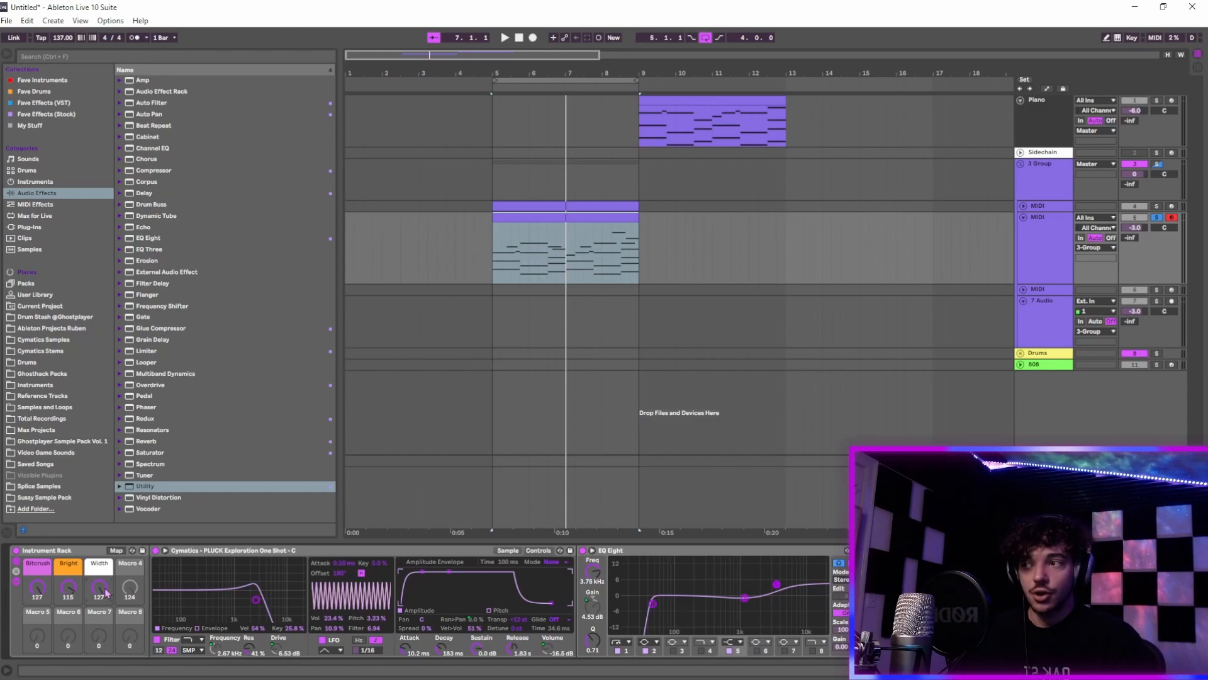
{"action": "left_click_drag", "start_coordinate": [105, 590], "coordinate": [105, 671]}
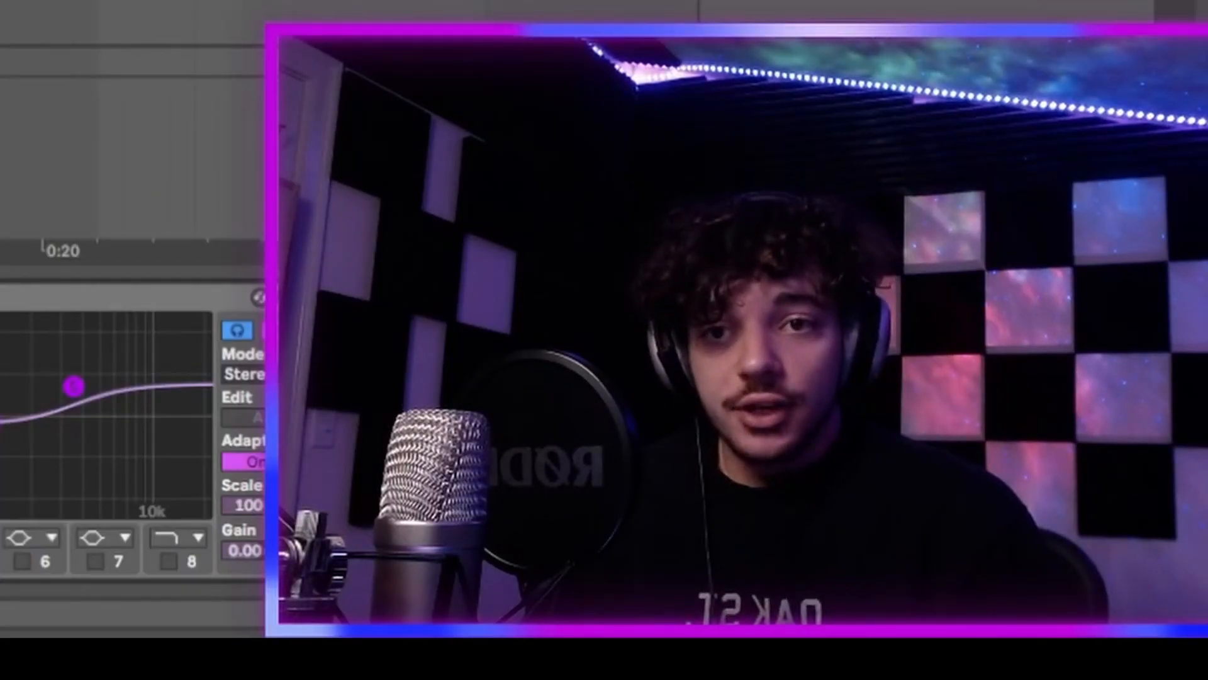
- Map the Delay's Dry/Wet and the Reverb's Dry/Wet to Macro 4
{"action": "scroll", "coordinate": [157, 497], "scroll_direction": "right", "scroll_amount": 10}
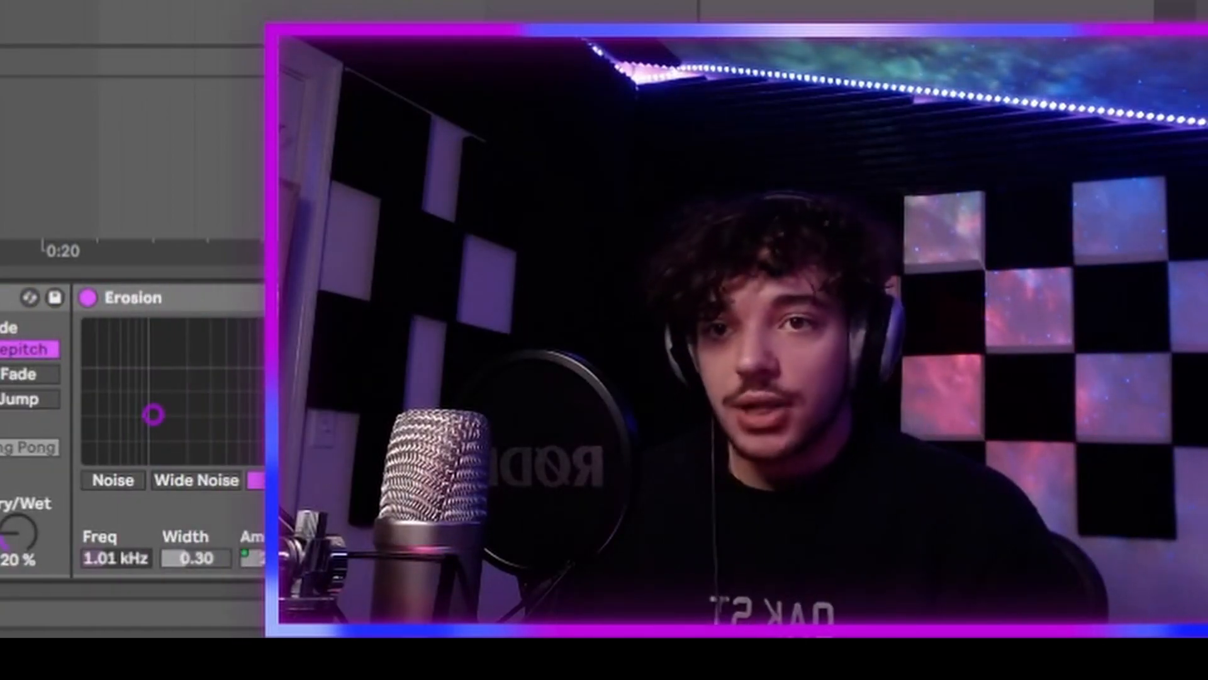
{"action": "right_click", "coordinate": [27, 539]}
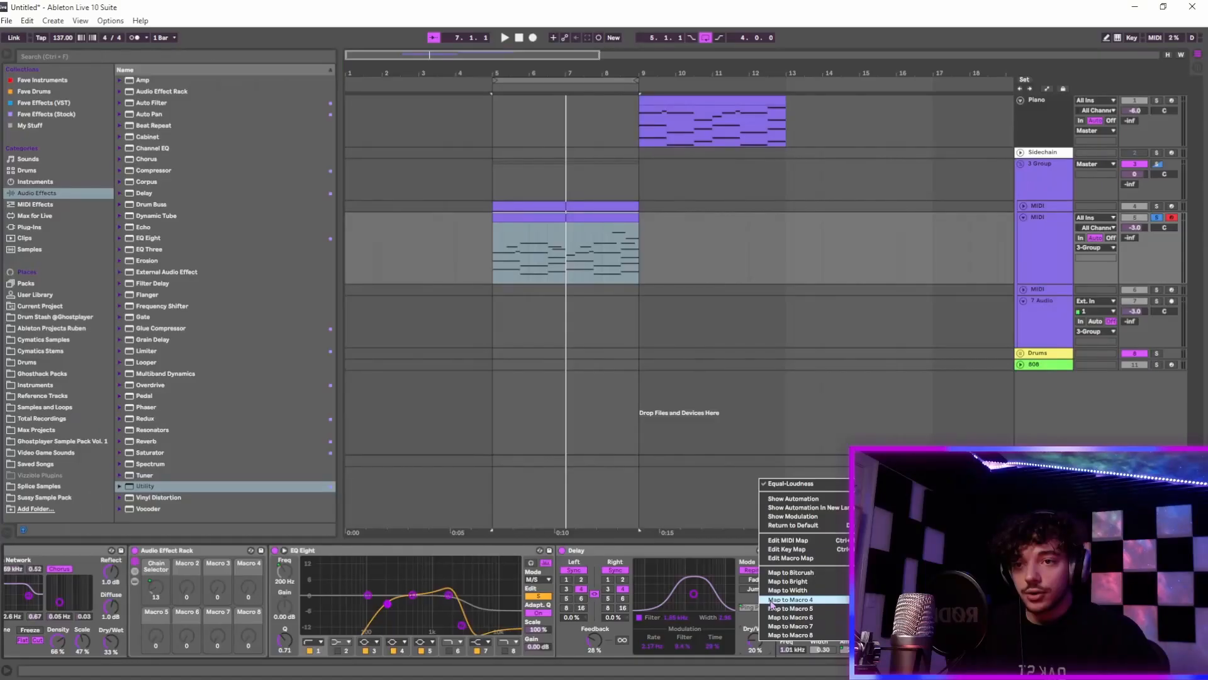
{"action": "left_click", "coordinate": [771, 600]}
{"action": "scroll", "coordinate": [641, 635], "scroll_direction": "left", "scroll_amount": 5}
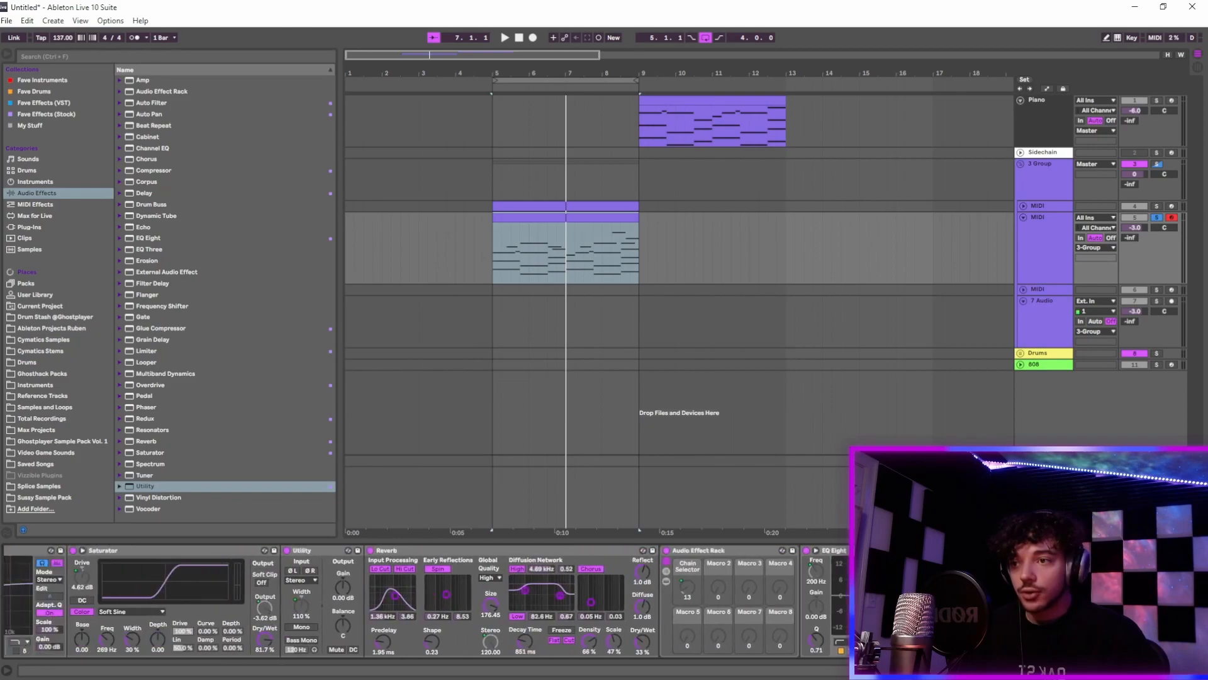
{"action": "right_click", "coordinate": [655, 638]}
{"action": "left_click", "coordinate": [692, 600]}
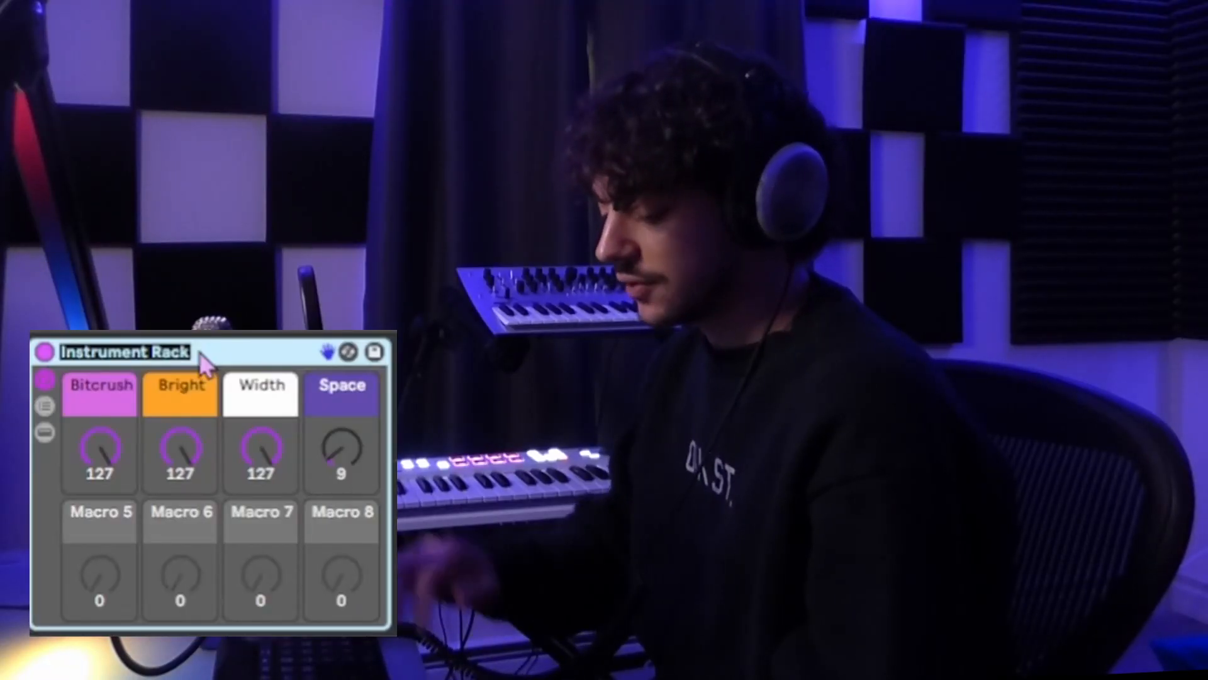
- Rename the Instrument Rack as 8bit Pluck and save it as the preset 8bit Pluck.adg in the User Library
{"action": "type", "text": "8bit Bells"}
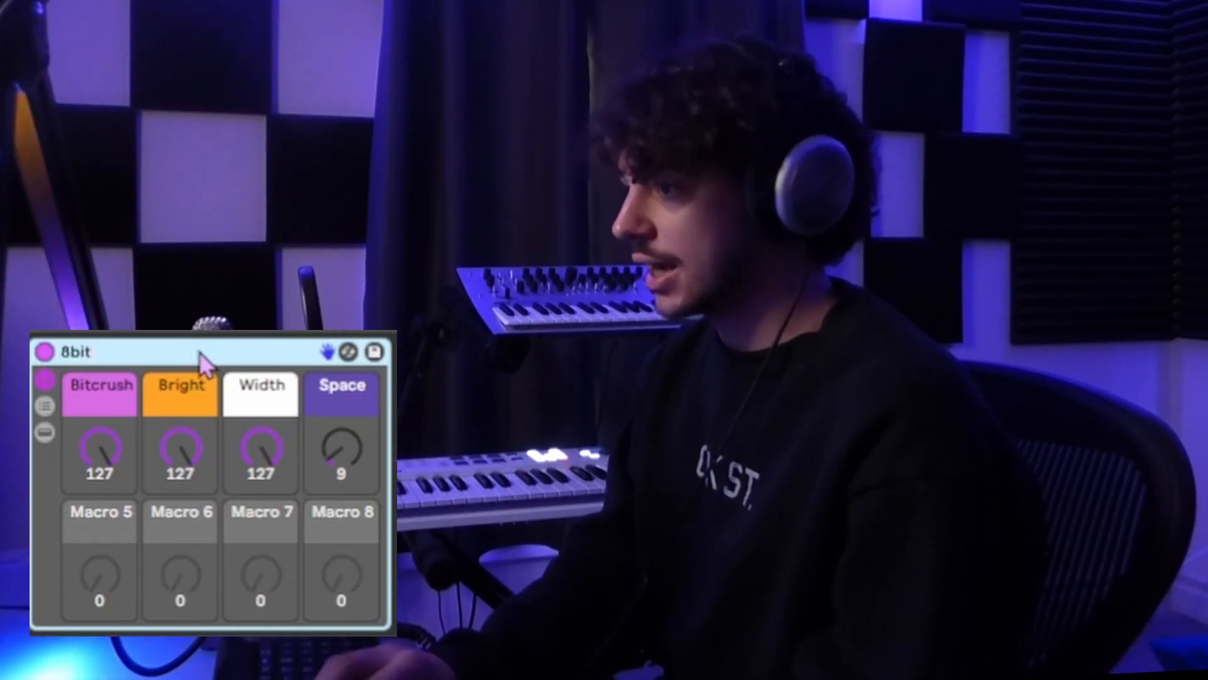
{"action": "key", "text": "BackSpace"}
{"action": "key", "text": "BackSpace"}
{"action": "key", "text": "BackSpace"}
{"action": "key", "text": "BackSpace"}
{"action": "key", "text": "BackSpace"}
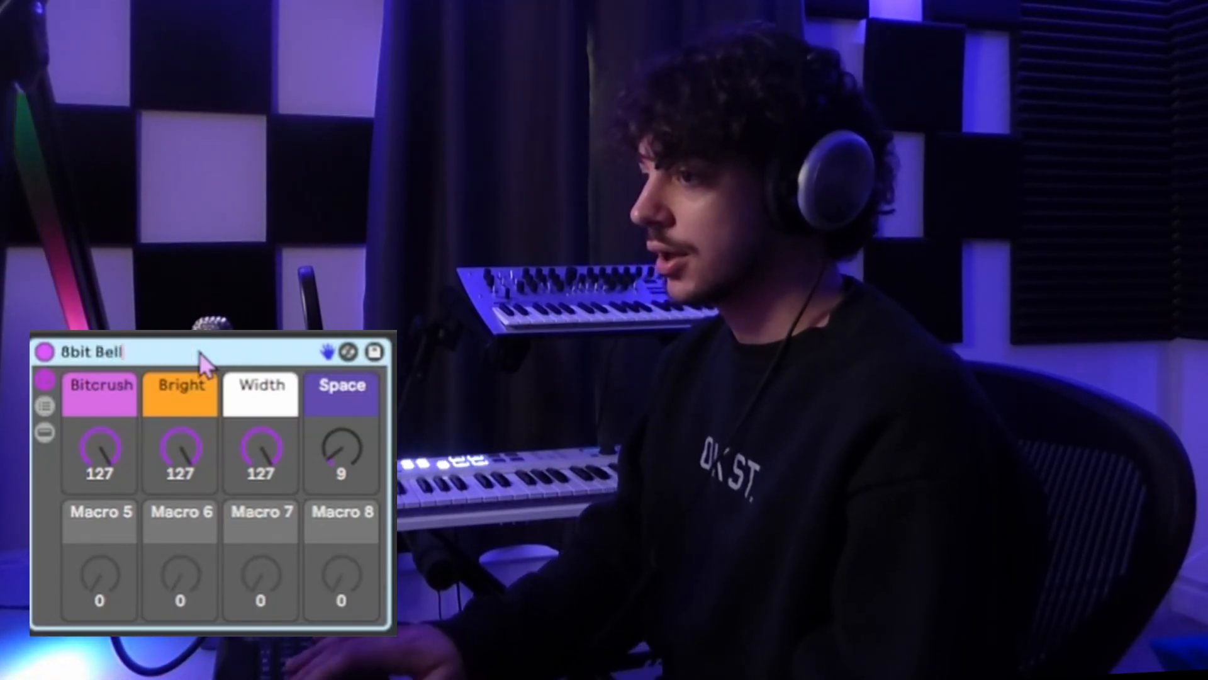
{"action": "type", "text": "Pluck"}
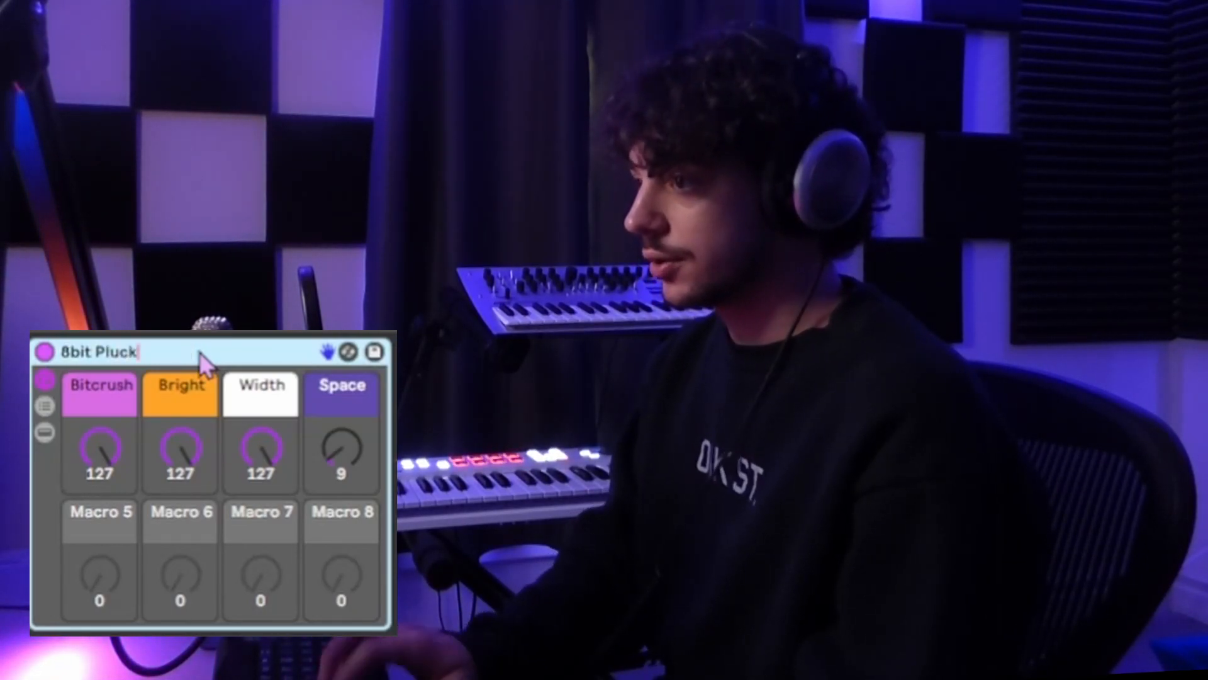
{"action": "key", "text": "Return"}
{"action": "left_click", "coordinate": [374, 351]}
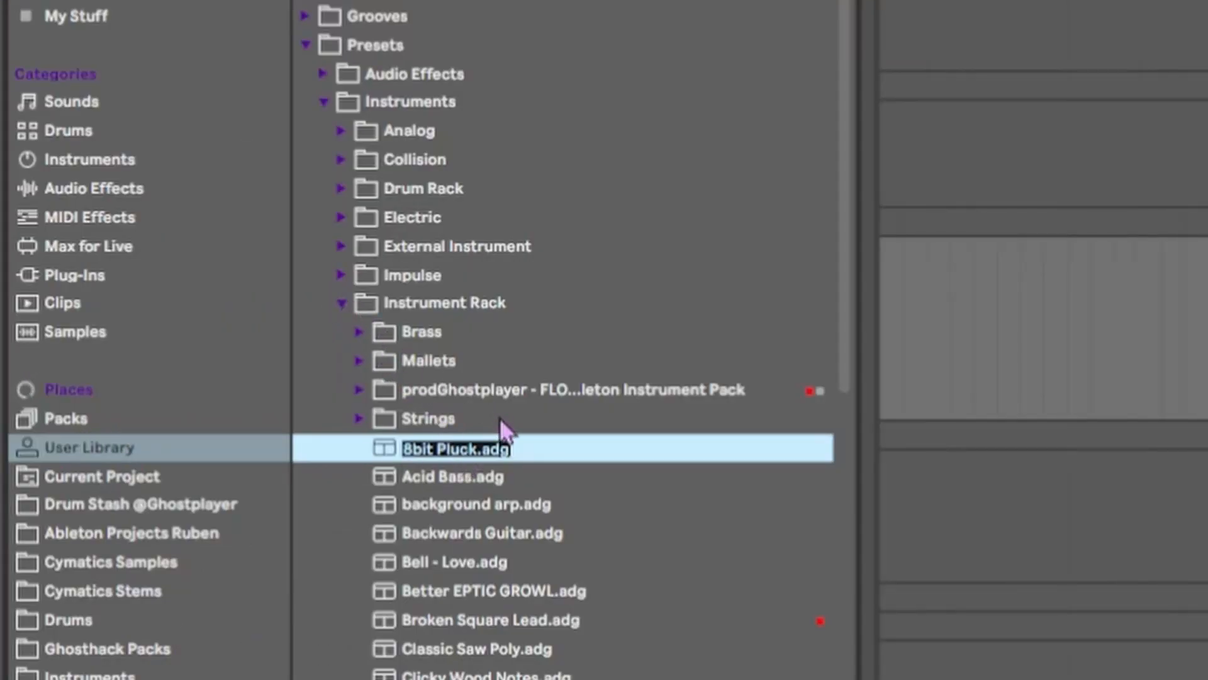
{"action": "key", "text": "Return"}
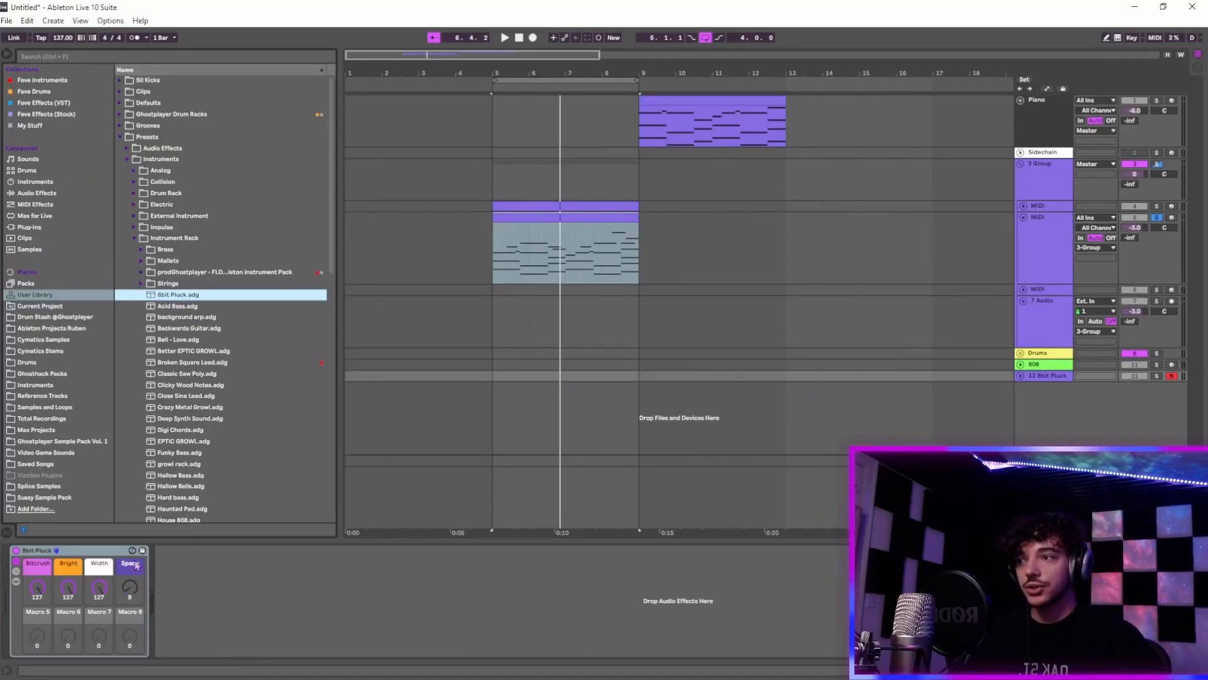
- Sweep the loaded 8bit Pluck rack's macros, set Bright and Space to 127, and duplicate the rack's track directly below
{"action": "left_click", "coordinate": [86, 555]}
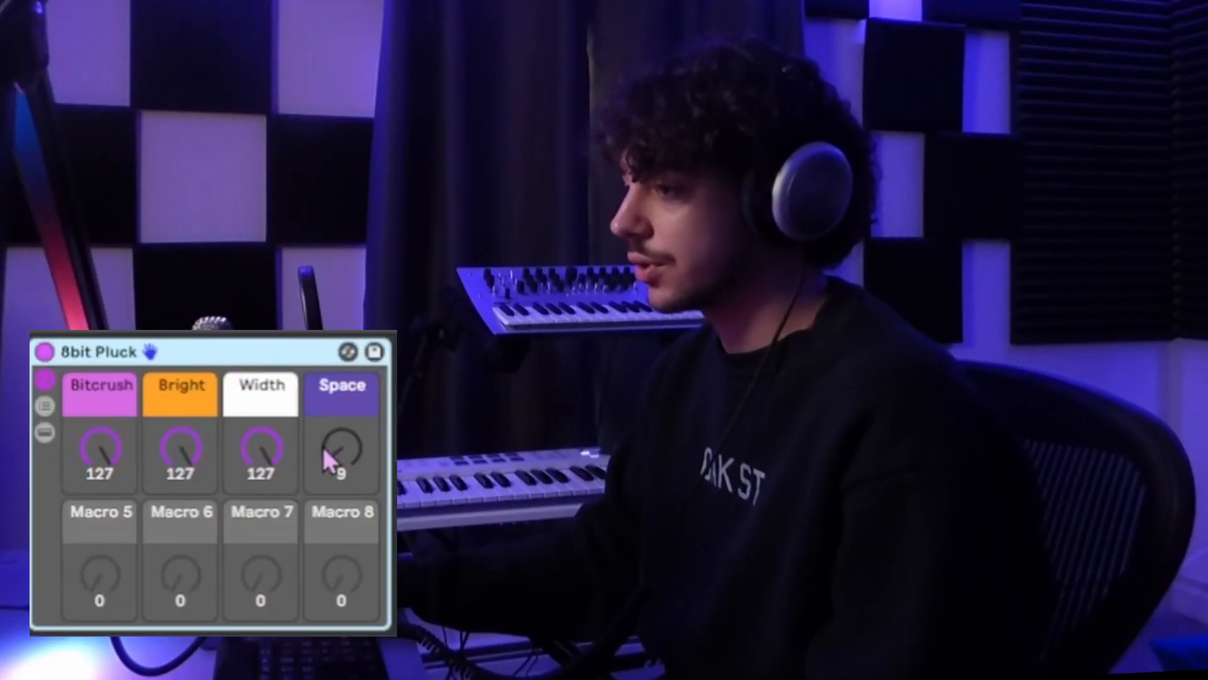
{"action": "left_click_drag", "start_coordinate": [334, 450], "coordinate": [261, 403]}
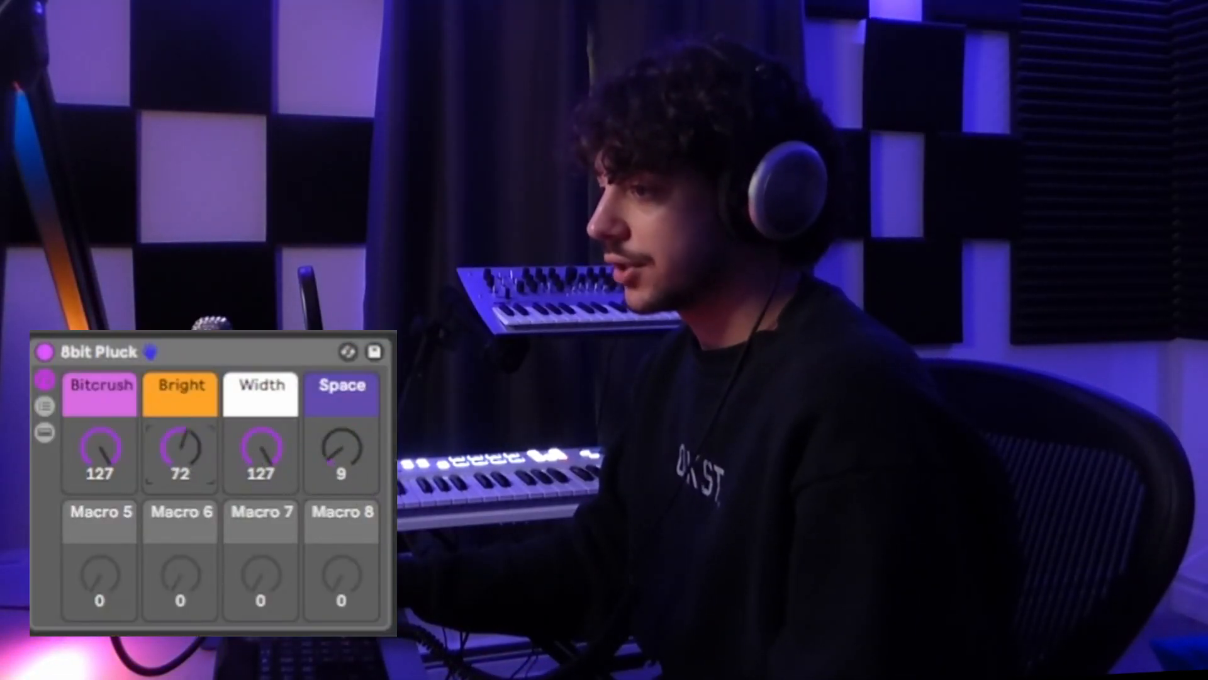
{"action": "left_click_drag", "start_coordinate": [168, 448], "coordinate": [168, 409]}
{"action": "left_click", "coordinate": [261, 448]}
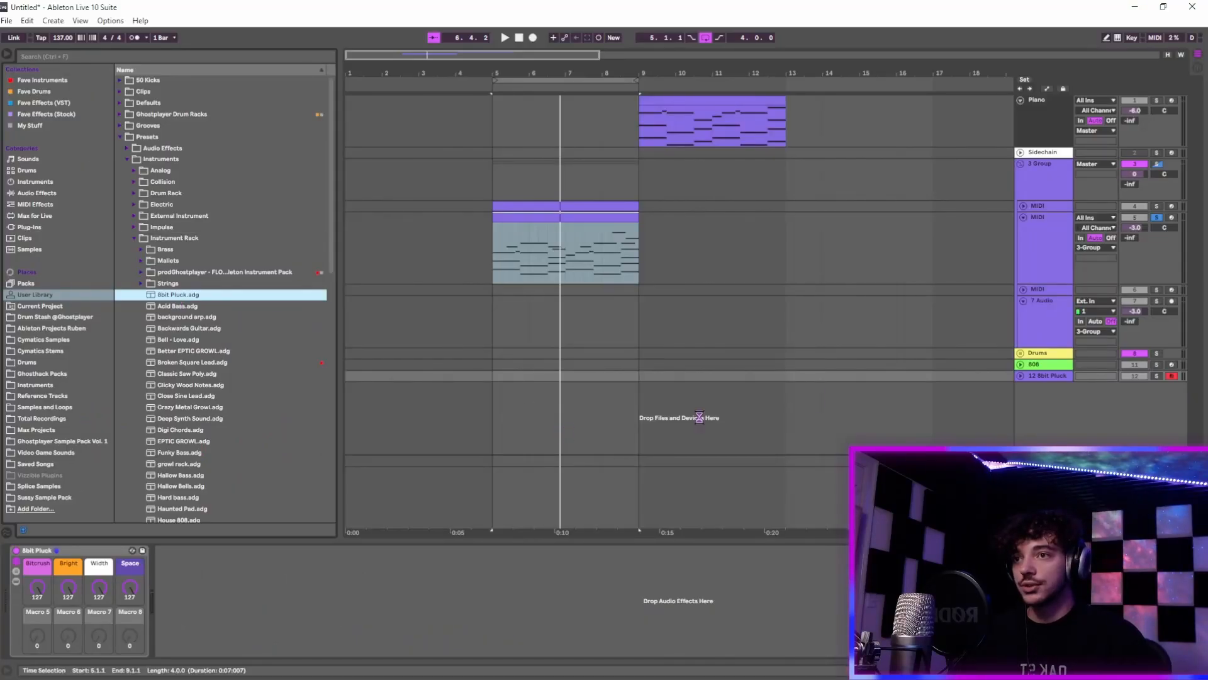
{"action": "left_click_drag", "start_coordinate": [699, 417], "coordinate": [1036, 392]}
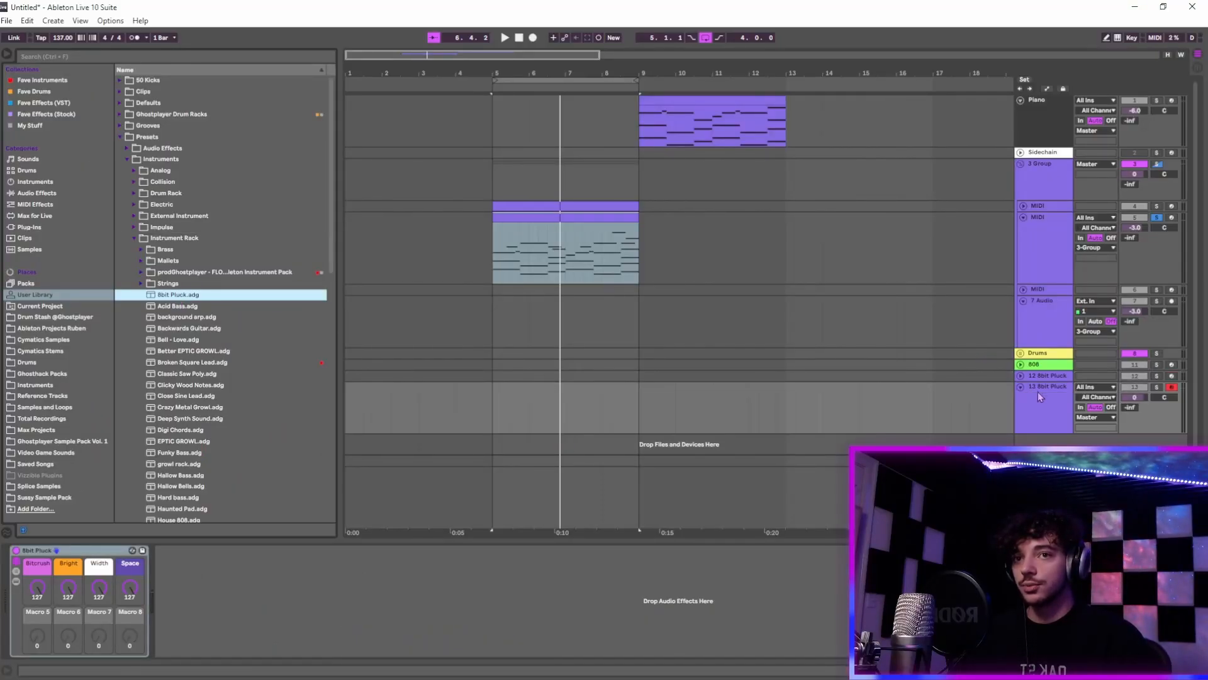